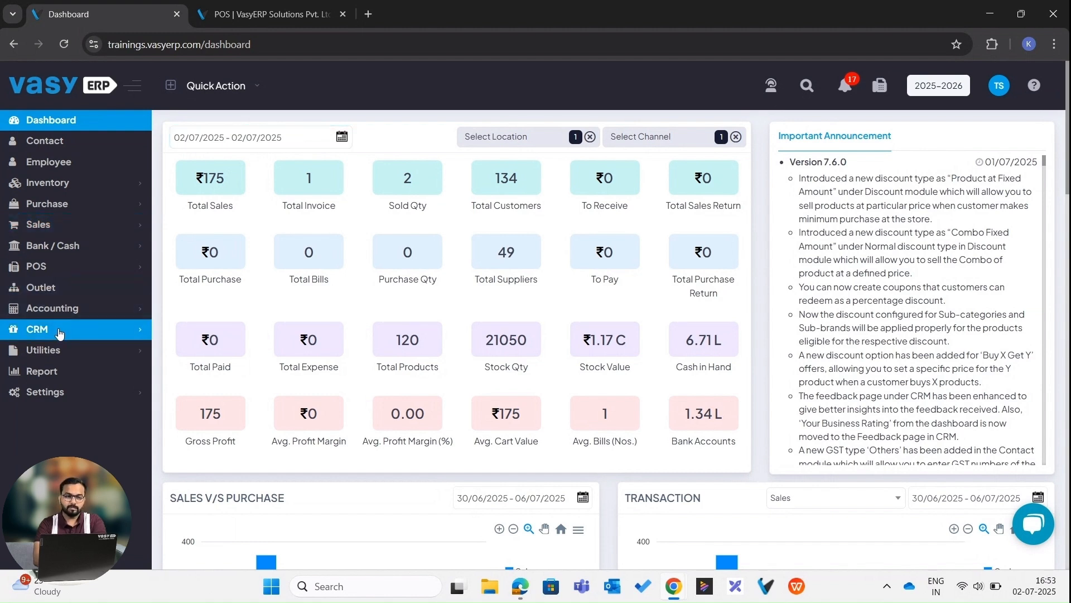
Open the PAFA discount from the CRM discount list.
{"action": "left_click", "coordinate": [60, 330]}
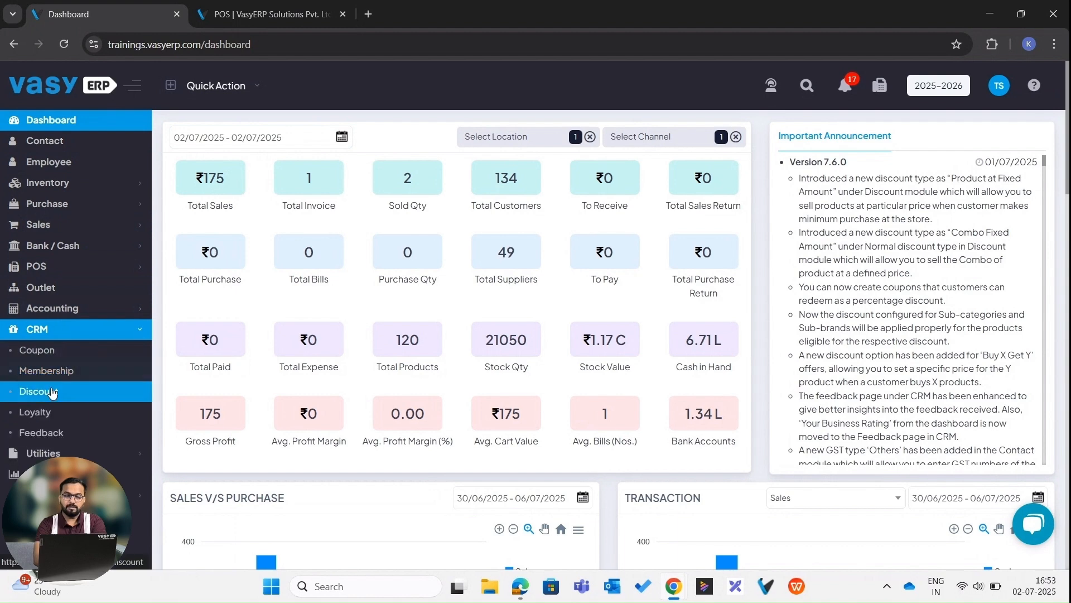
{"action": "left_click", "coordinate": [50, 391]}
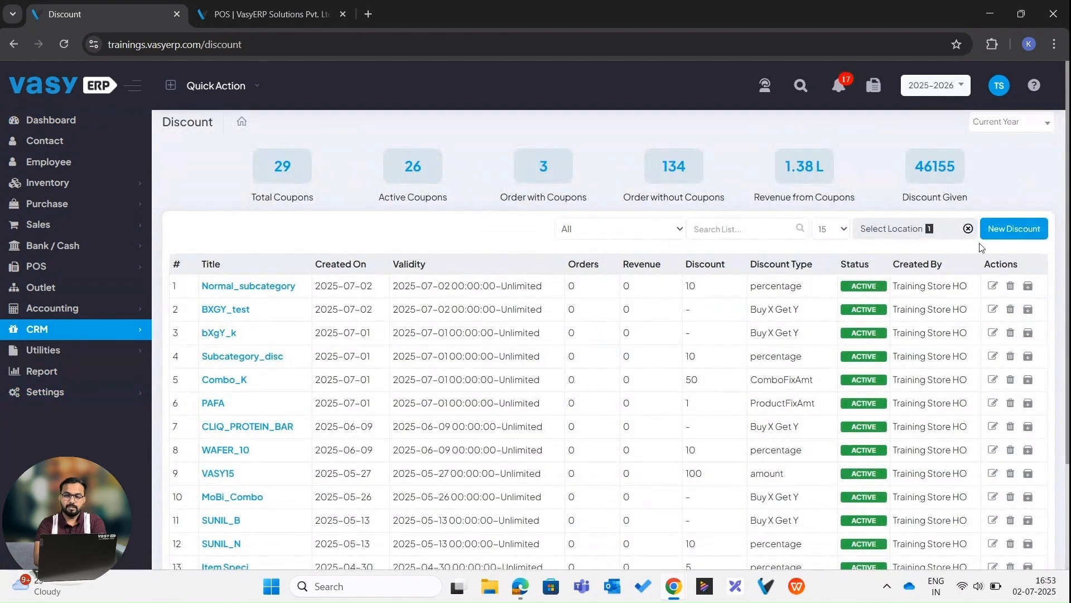
{"action": "left_click", "coordinate": [218, 404]}
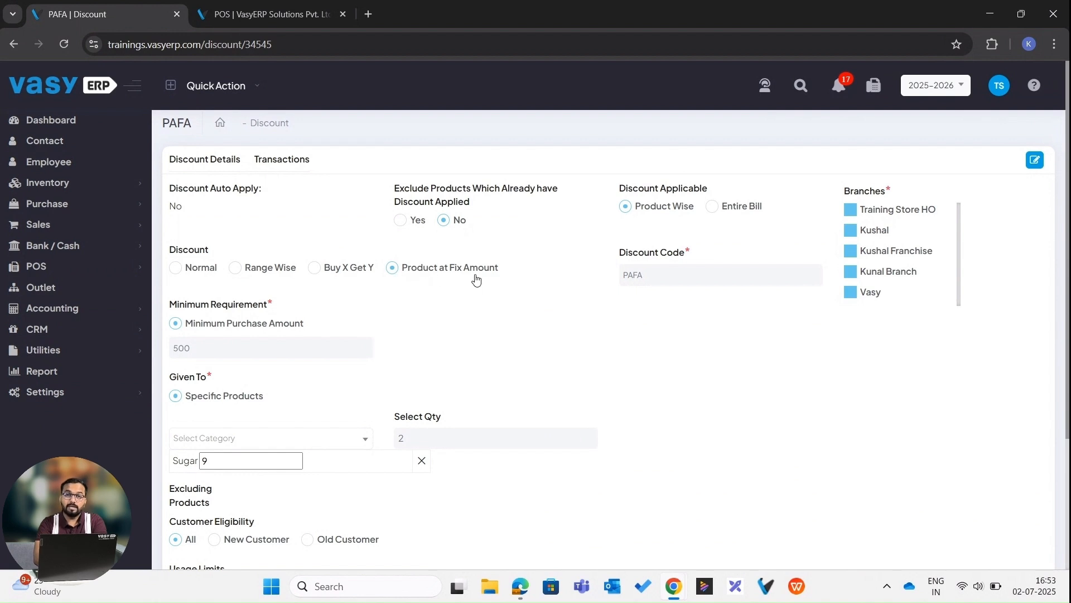
Examine the PAFA discount's details, including its minimum purchase amount, given product, quantity, customer eligibility, usage limits and active dates.
{"action": "scroll", "coordinate": [476, 279], "scroll_direction": "down", "scroll_amount": 2}
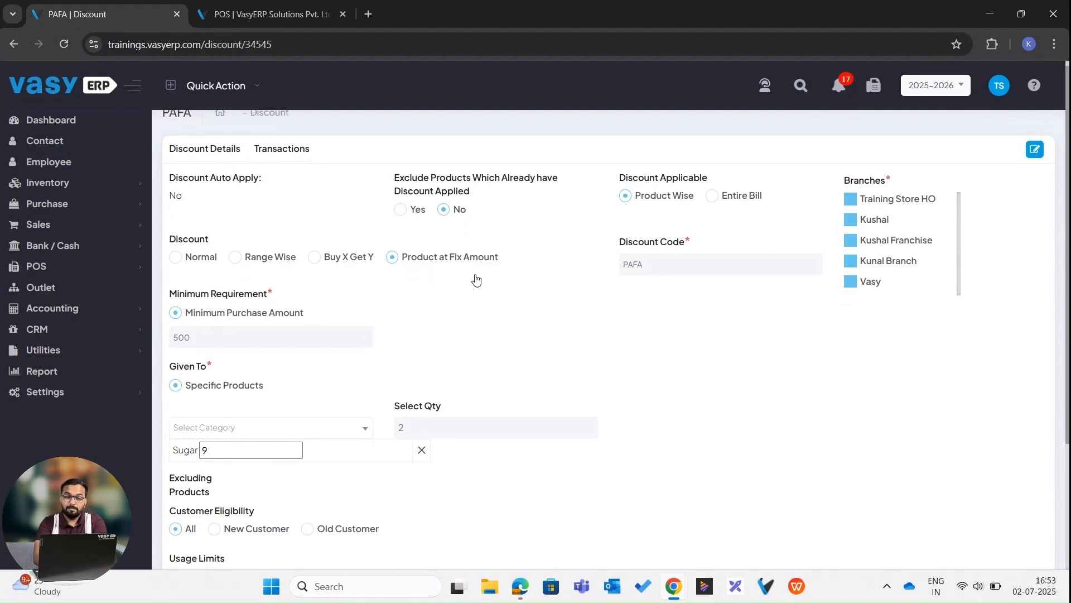
{"action": "scroll", "coordinate": [475, 278], "scroll_direction": "down", "scroll_amount": 1}
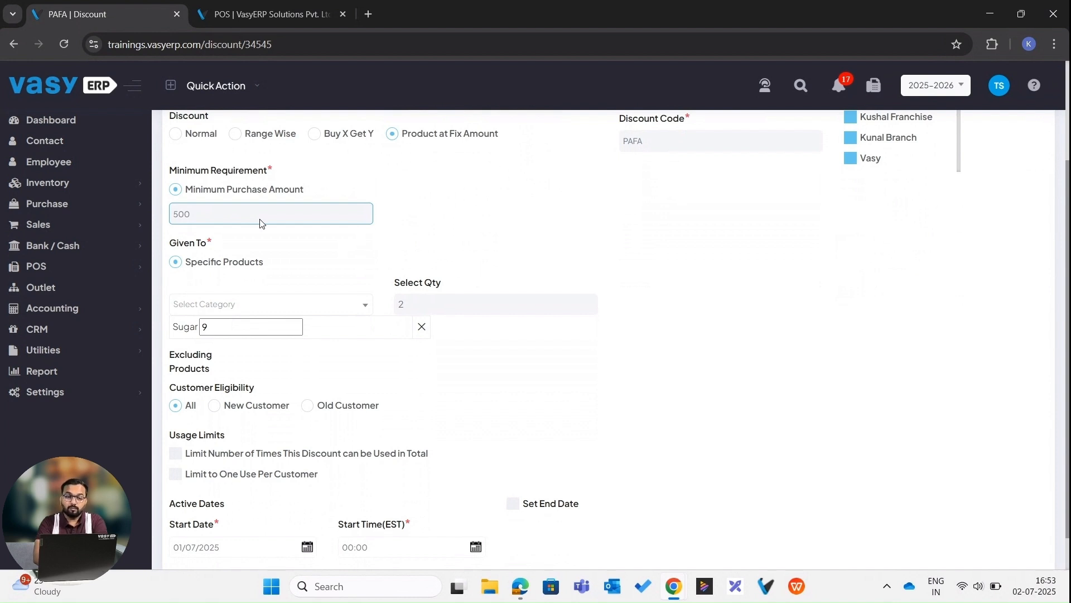
{"action": "scroll", "coordinate": [260, 224], "scroll_direction": "down", "scroll_amount": 1}
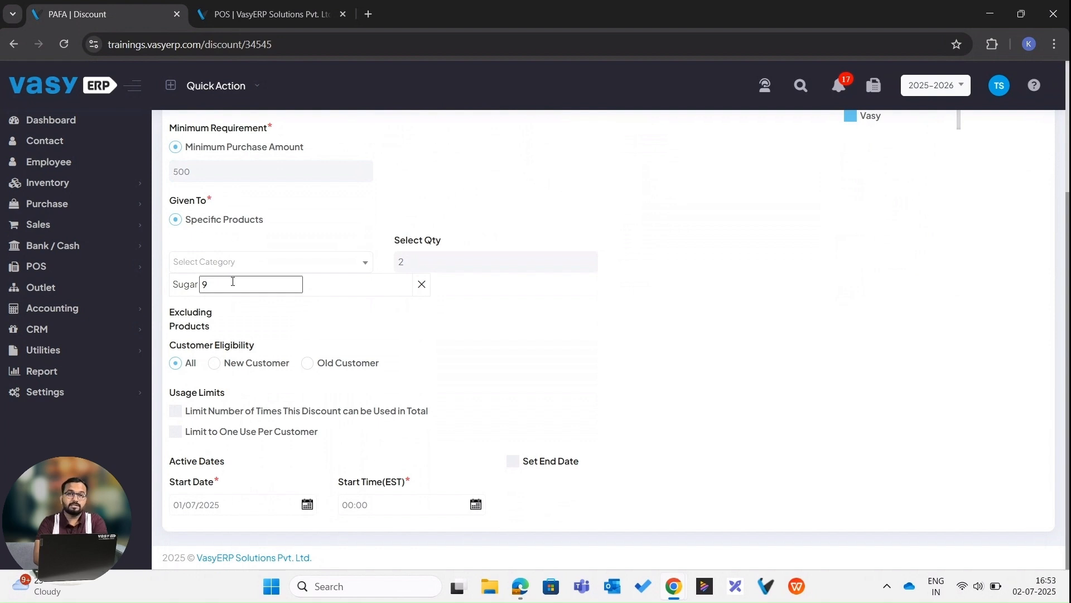
{"action": "scroll", "coordinate": [232, 281], "scroll_direction": "up", "scroll_amount": 4}
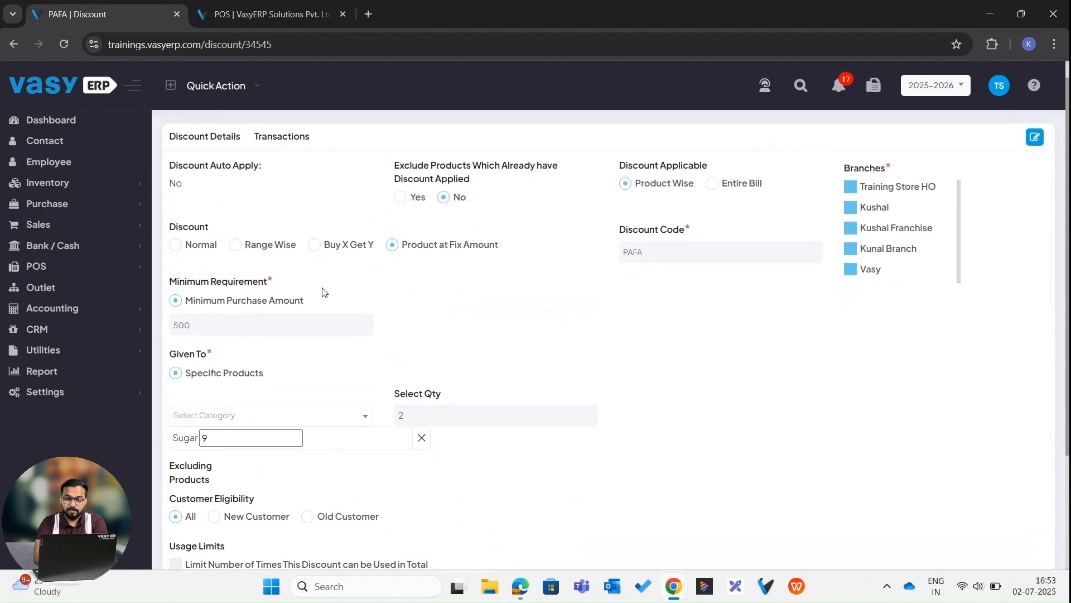
{"action": "scroll", "coordinate": [321, 290], "scroll_direction": "down", "scroll_amount": 1}
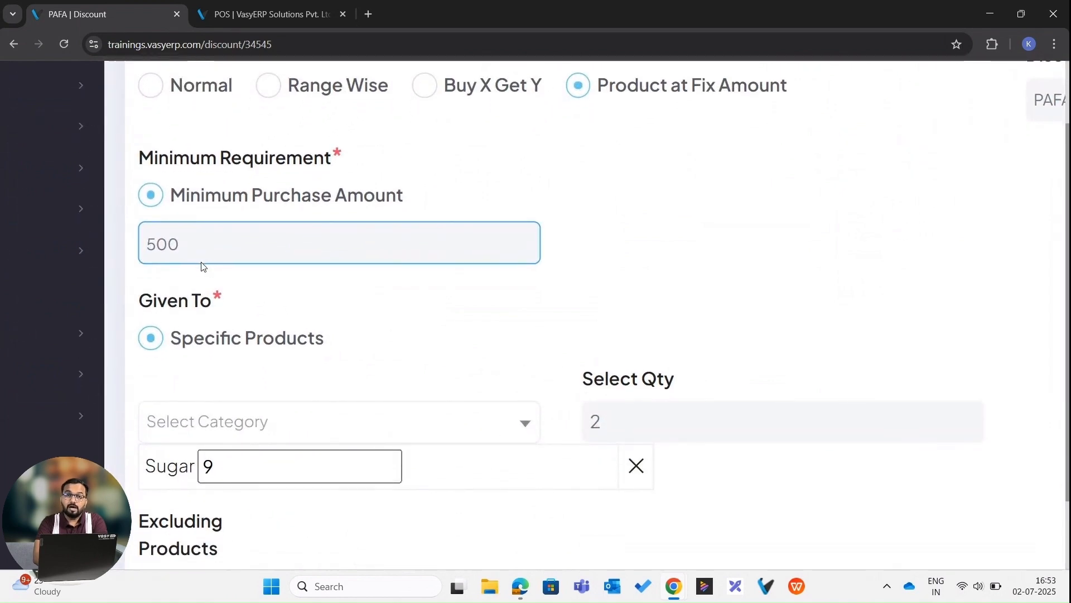
{"action": "scroll", "coordinate": [201, 263], "scroll_direction": "down", "scroll_amount": 2}
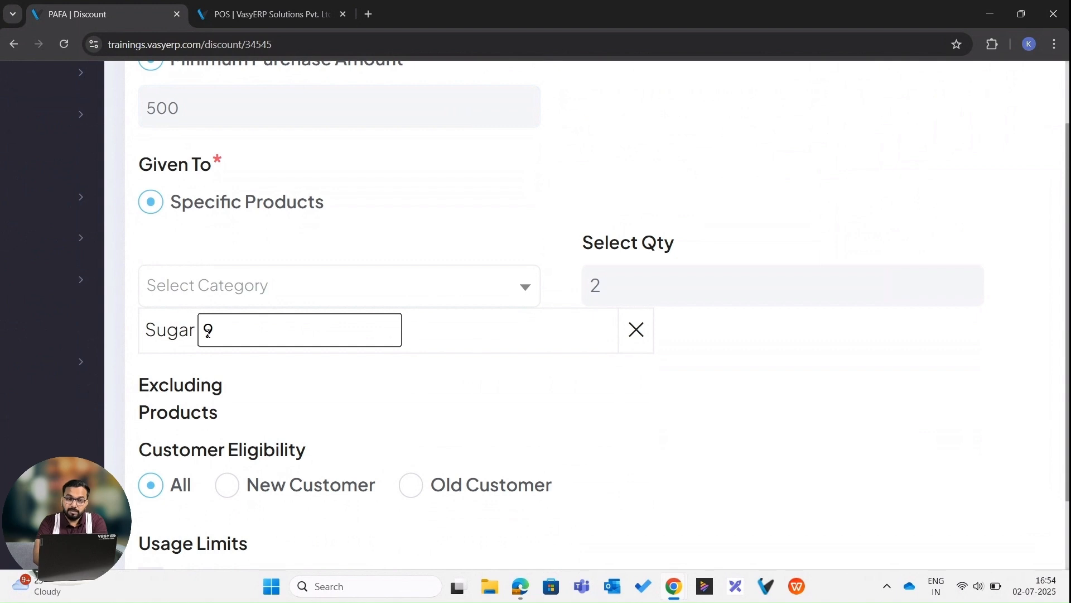
{"action": "scroll", "coordinate": [208, 333], "scroll_direction": "down", "scroll_amount": 3}
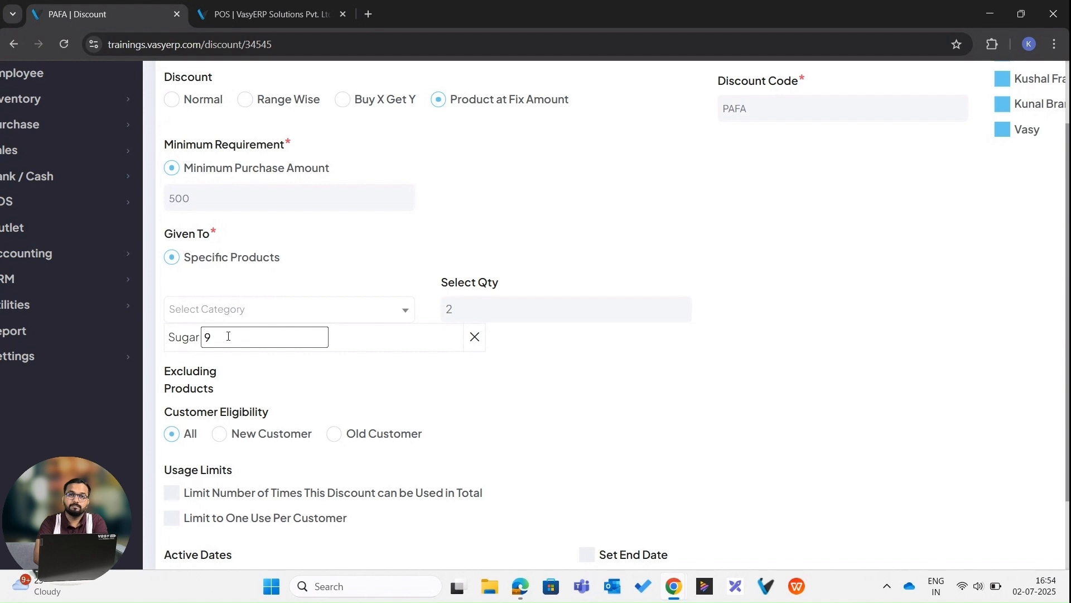
{"action": "scroll", "coordinate": [228, 337], "scroll_direction": "down", "scroll_amount": 1}
{"action": "scroll", "coordinate": [230, 340], "scroll_direction": "down", "scroll_amount": 3}
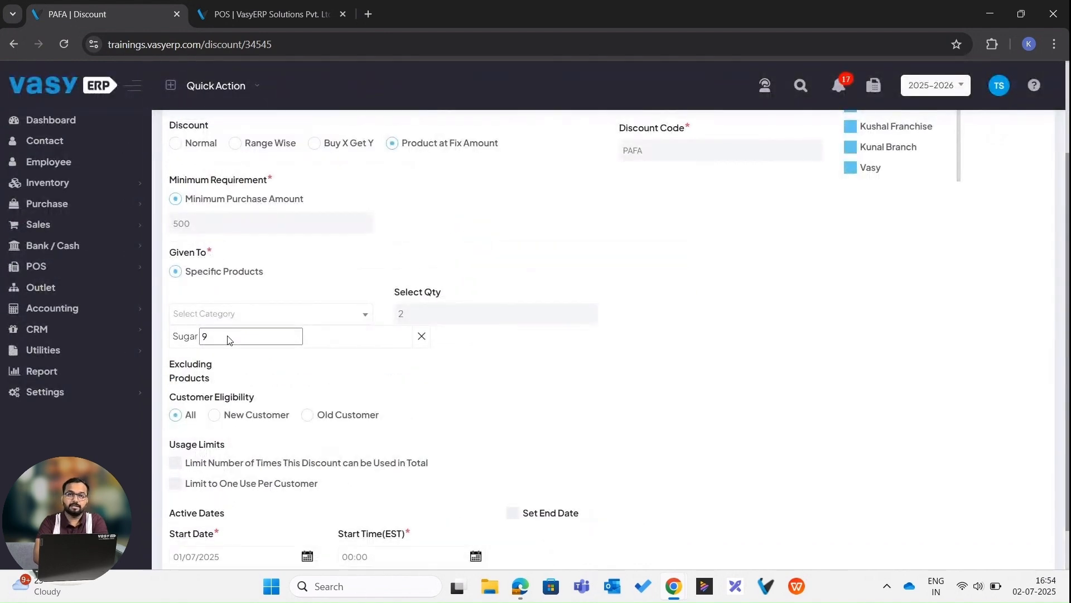
Switch to the POS page and add the Men Slim Fit Formal Shirt Black / 39 to the walk-in customer's bill.
{"action": "left_click", "coordinate": [250, 16]}
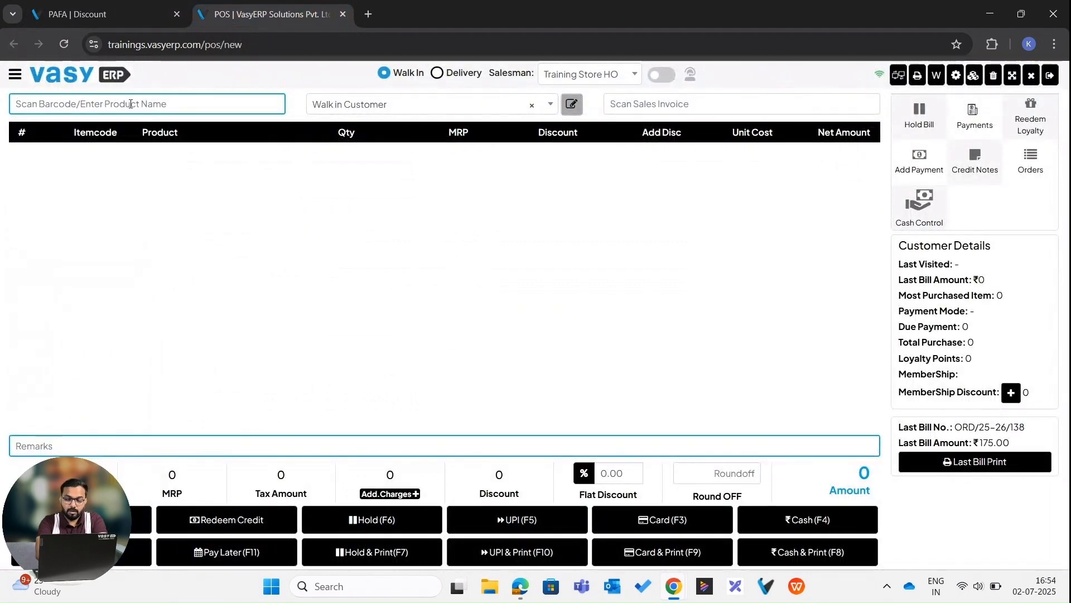
{"action": "type", "text": "sho"}
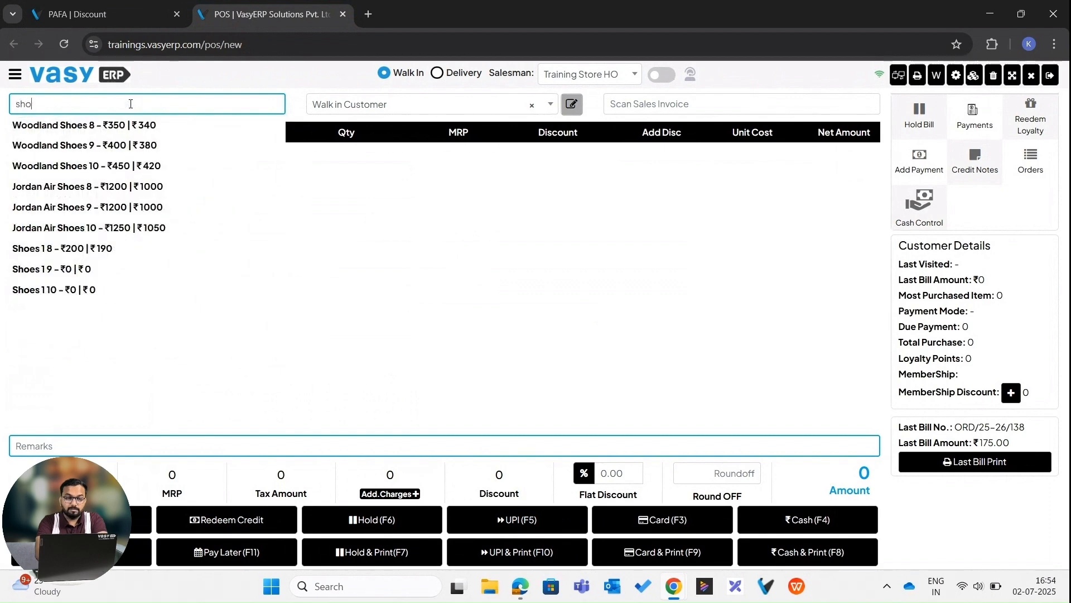
{"action": "key", "text": "BackSpace"}
{"action": "type", "text": "irt"}
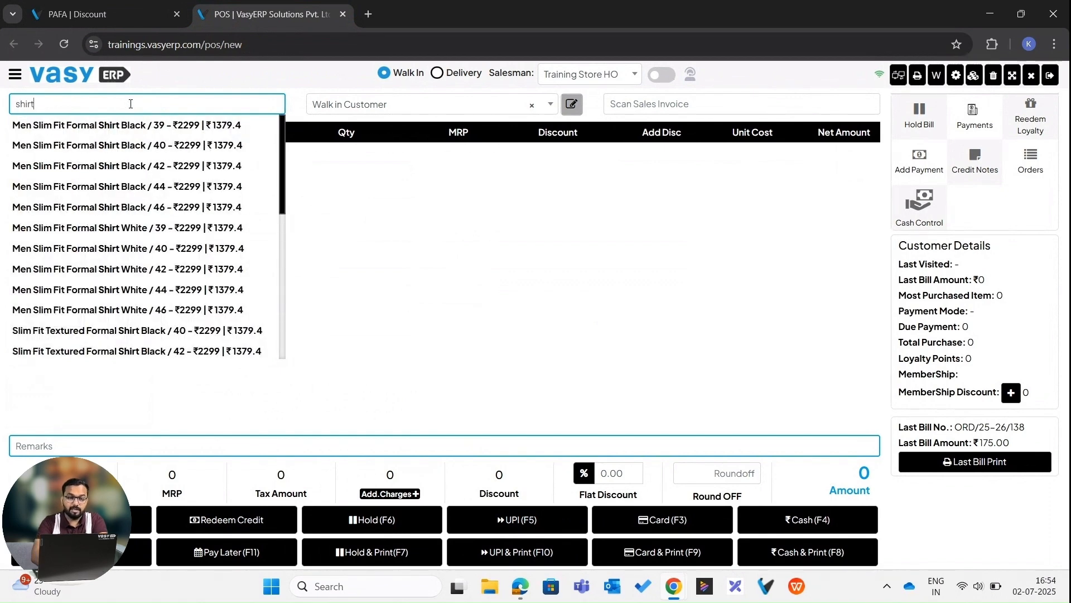
{"action": "left_click", "coordinate": [133, 127]}
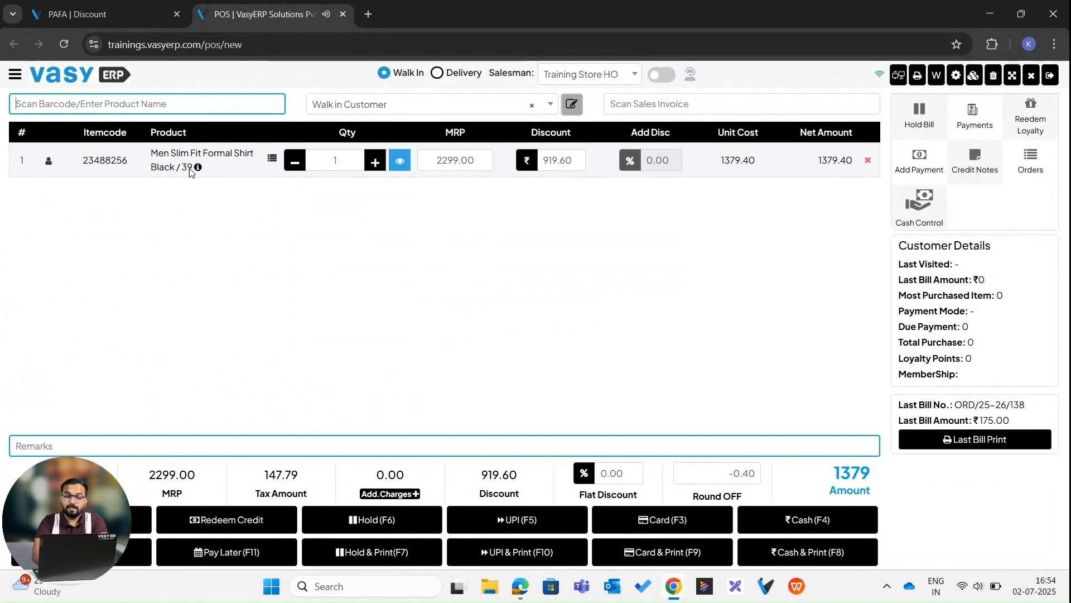
Add Sugar to the POS bill alongside the shirt.
{"action": "left_click", "coordinate": [182, 101]}
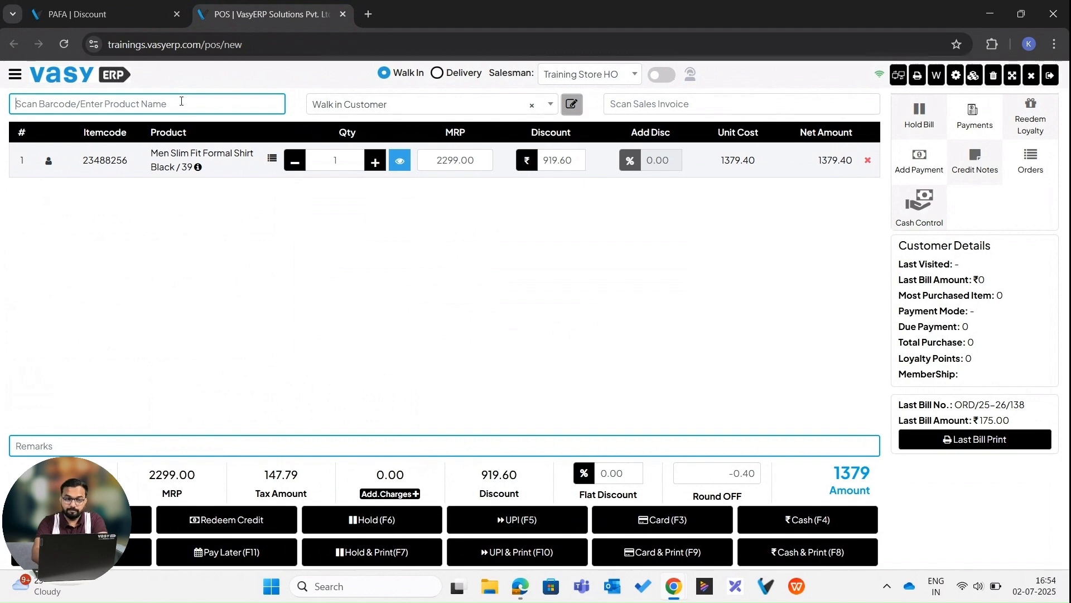
{"action": "type", "text": "sugar"}
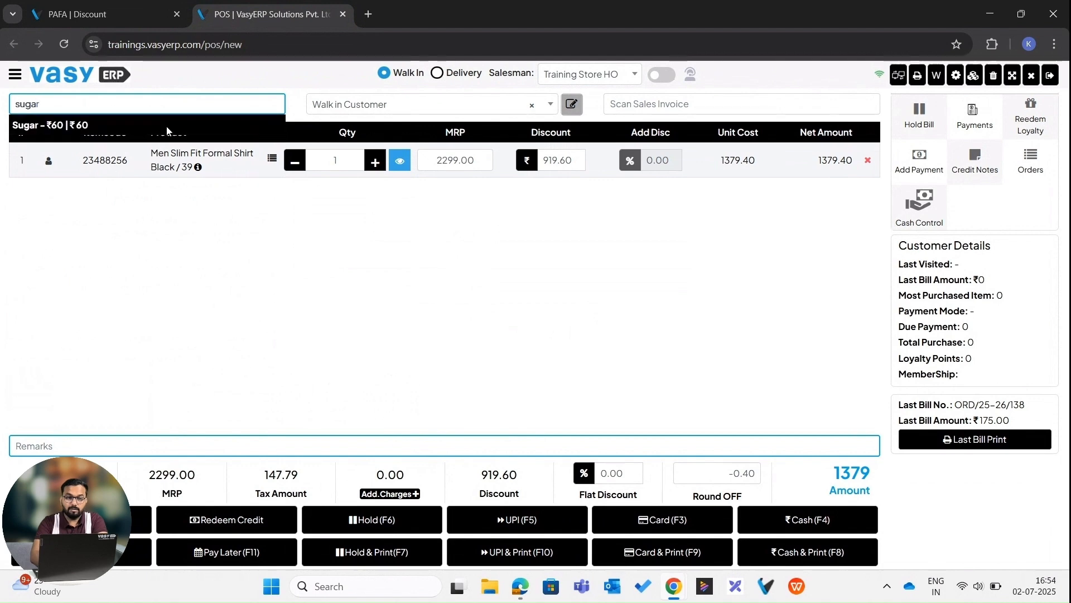
{"action": "left_click", "coordinate": [168, 130]}
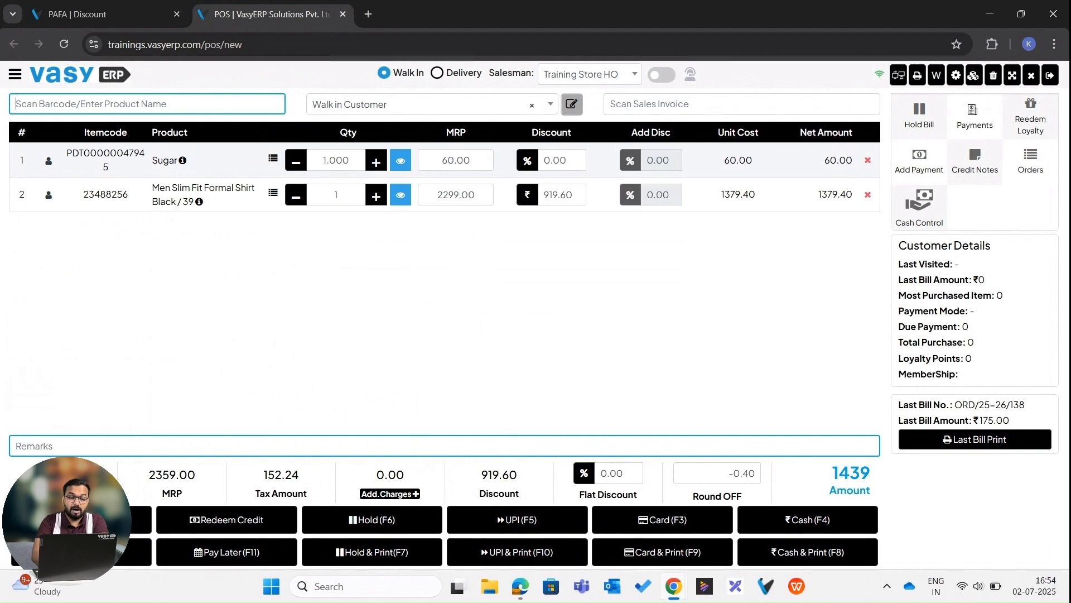
Apply the PAFA coupon to the current bill and close the coupon list.
{"action": "left_click", "coordinate": [98, 551]}
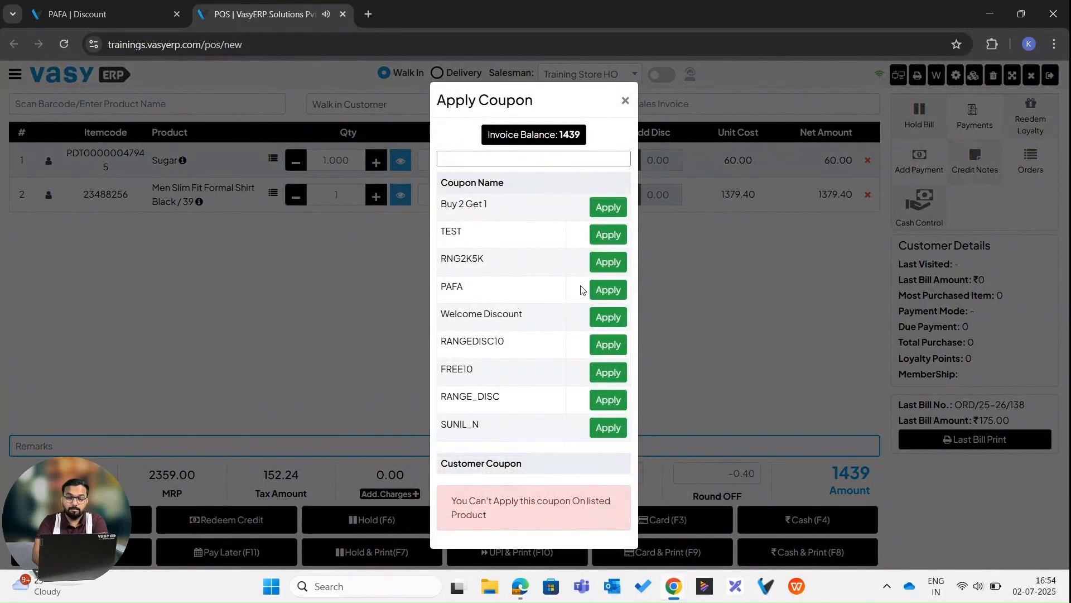
{"action": "left_click", "coordinate": [608, 290]}
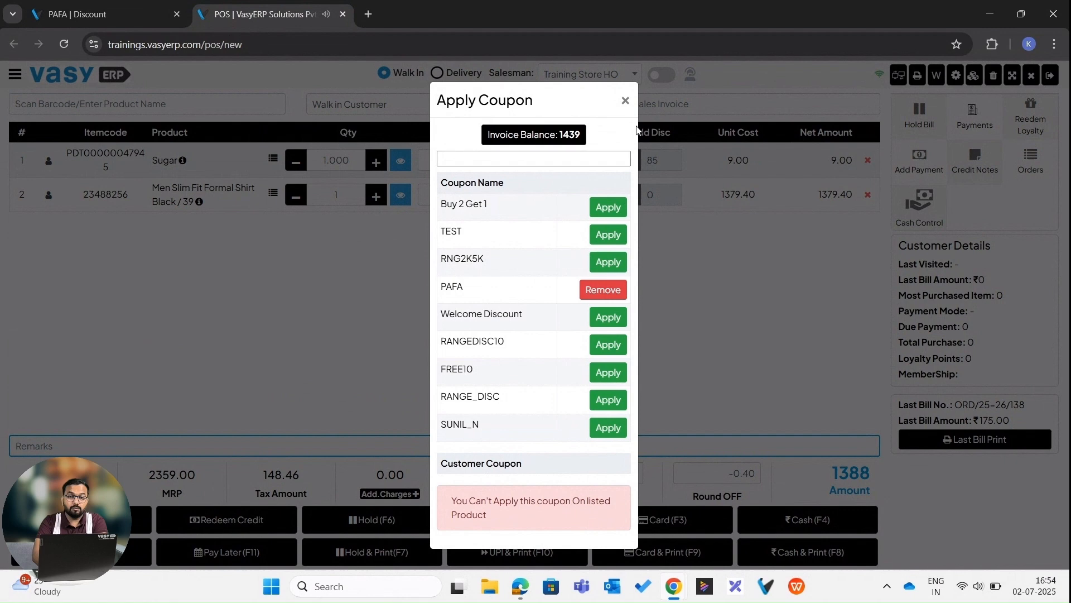
{"action": "left_click", "coordinate": [626, 101]}
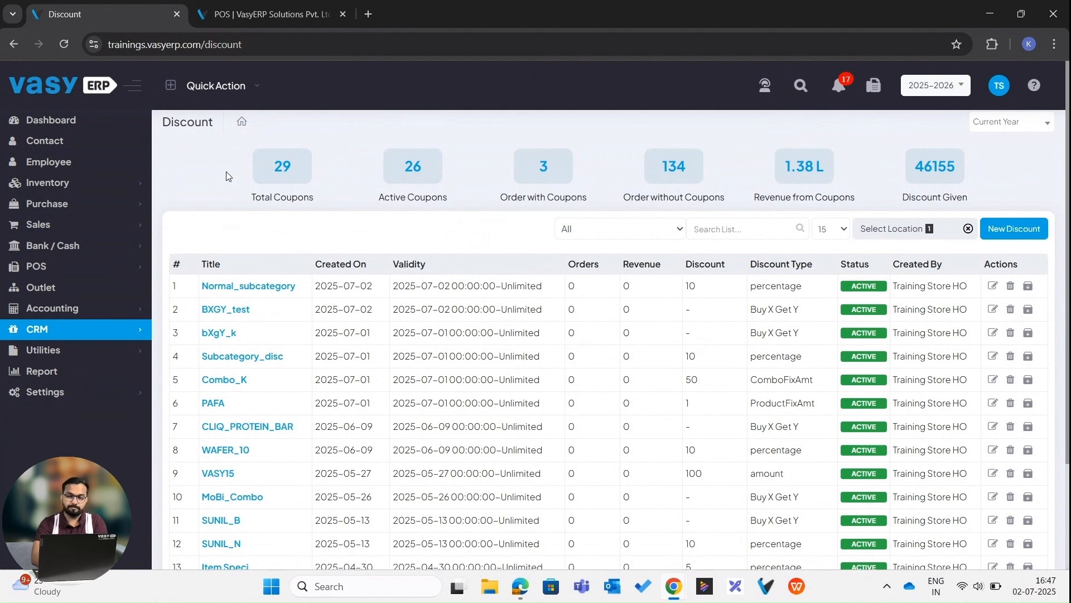
Start a new discount and set its discount type to Combo Fix Amount.
{"action": "left_click", "coordinate": [1013, 229]}
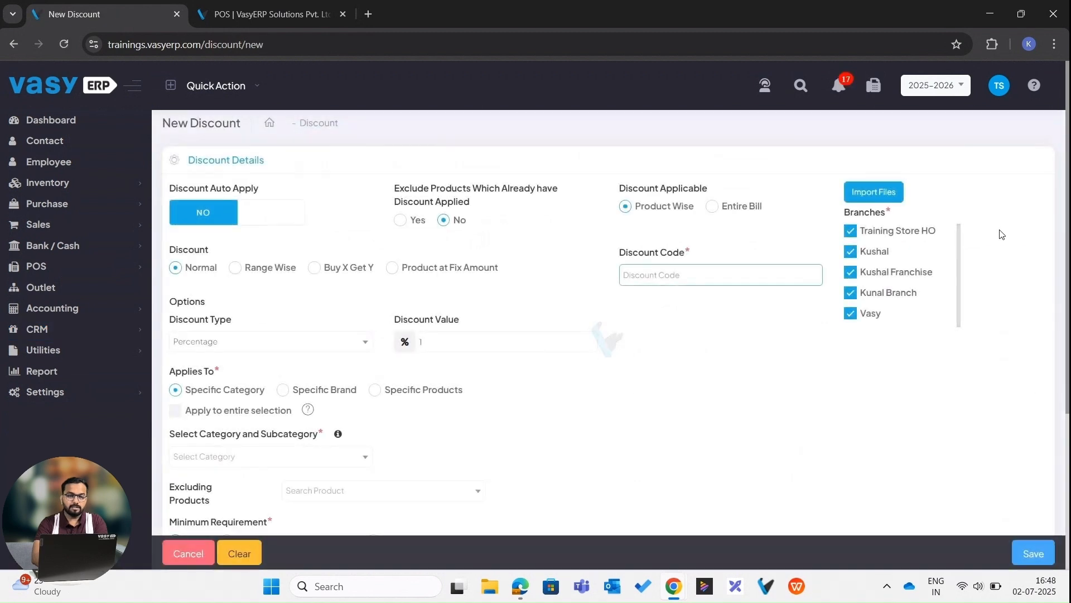
{"action": "scroll", "coordinate": [500, 244], "scroll_direction": "down", "scroll_amount": 3}
{"action": "scroll", "coordinate": [189, 162], "scroll_direction": "up", "scroll_amount": 1}
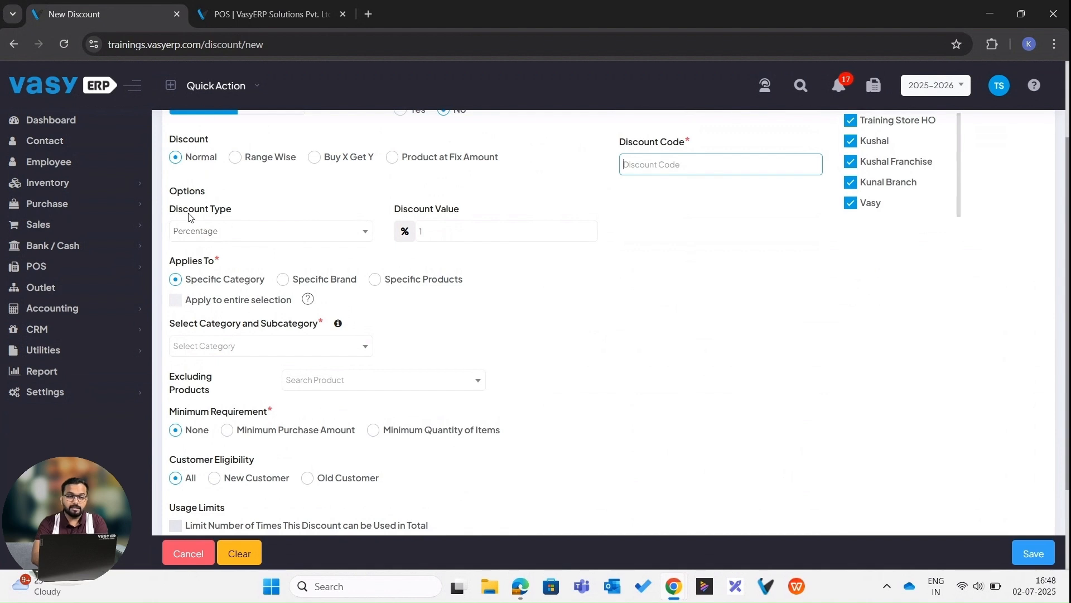
{"action": "left_click", "coordinate": [301, 236]}
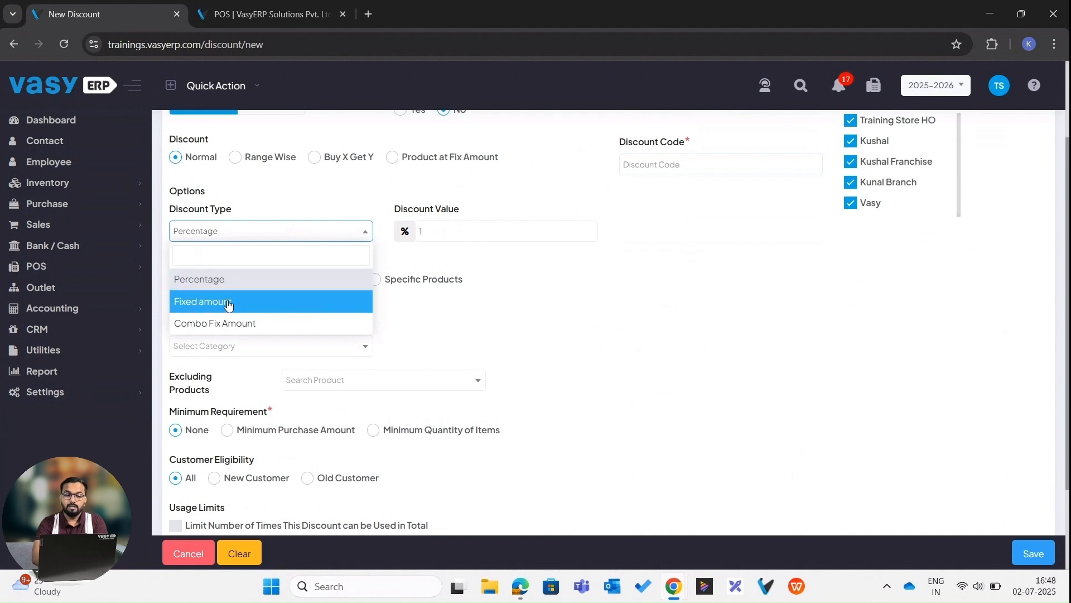
{"action": "left_click", "coordinate": [260, 326]}
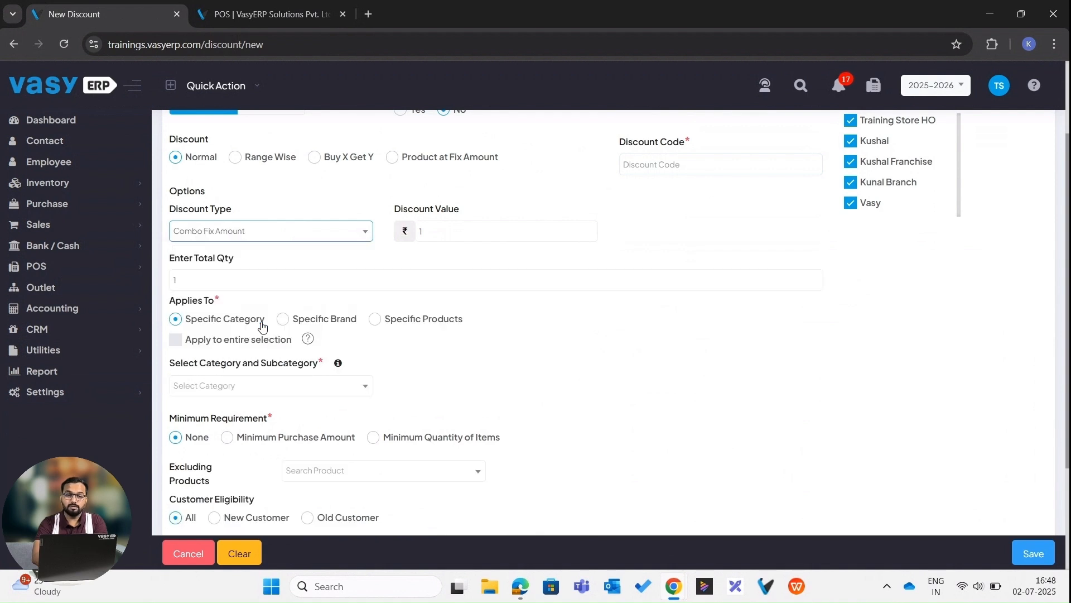
Set the combo discount value to ₹50.
{"action": "left_click", "coordinate": [446, 233]}
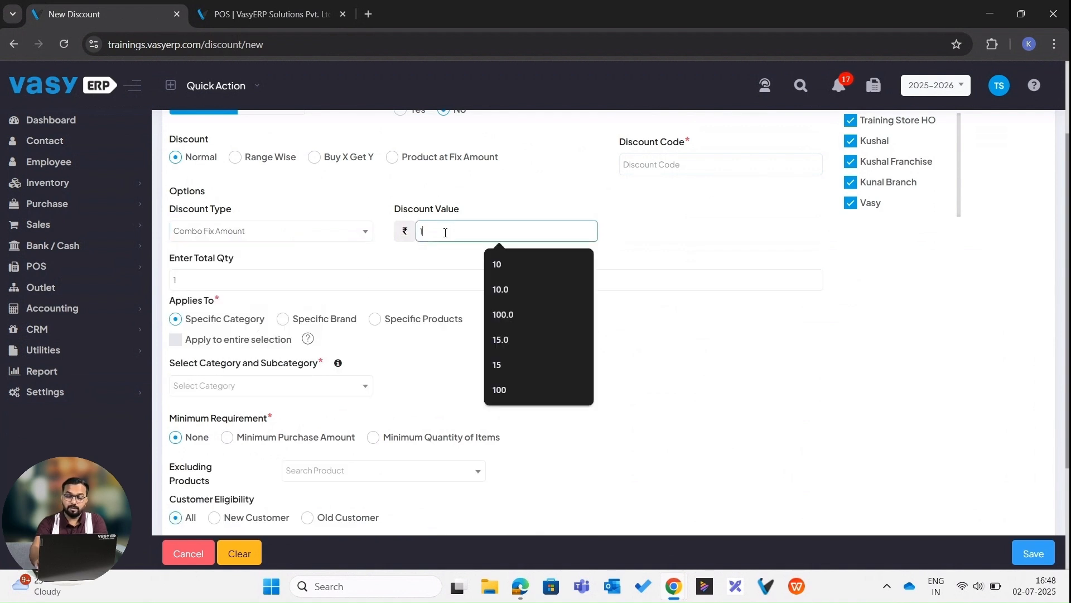
{"action": "key", "text": "BackSpace"}
{"action": "type", "text": "50"}
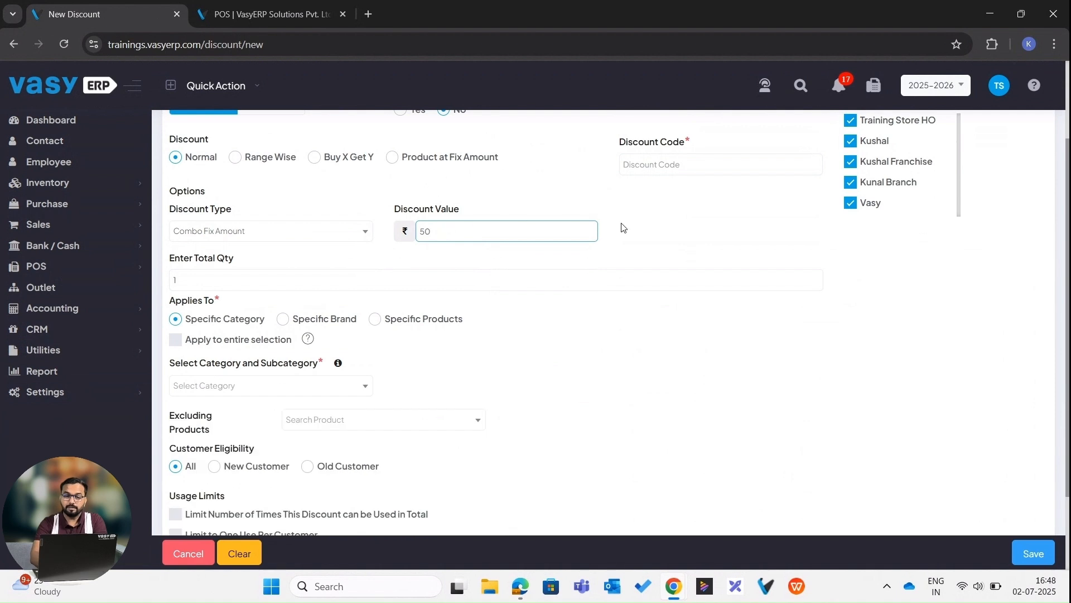
{"action": "left_click", "coordinate": [622, 228]}
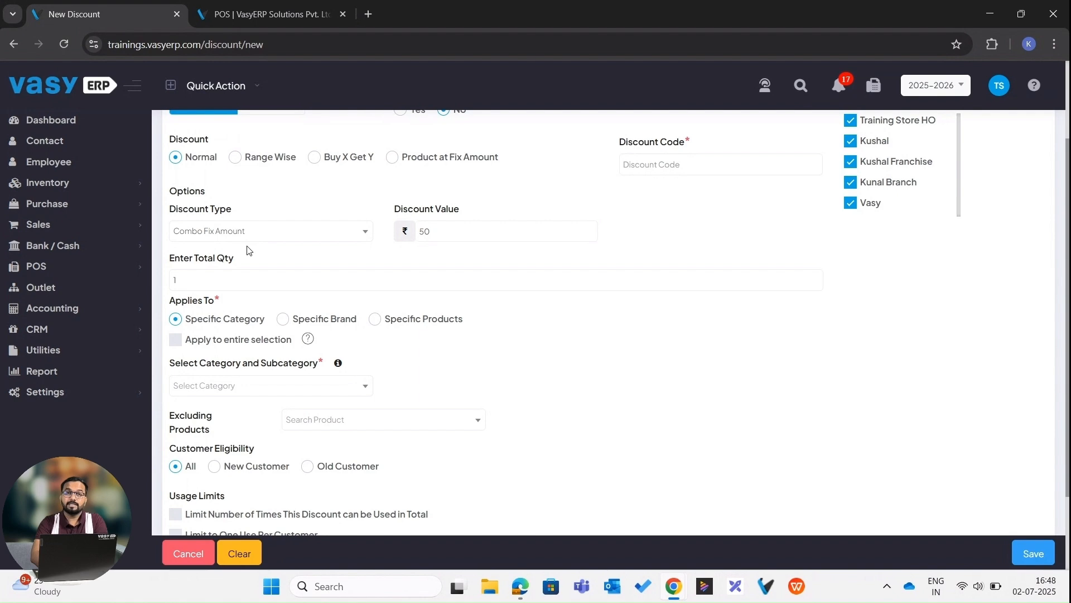
Switch to the POS page and add a Protein bar from the batch expiring 2025-12-02 and an Oreo Biscuit to the bill.
{"action": "left_click", "coordinate": [268, 14]}
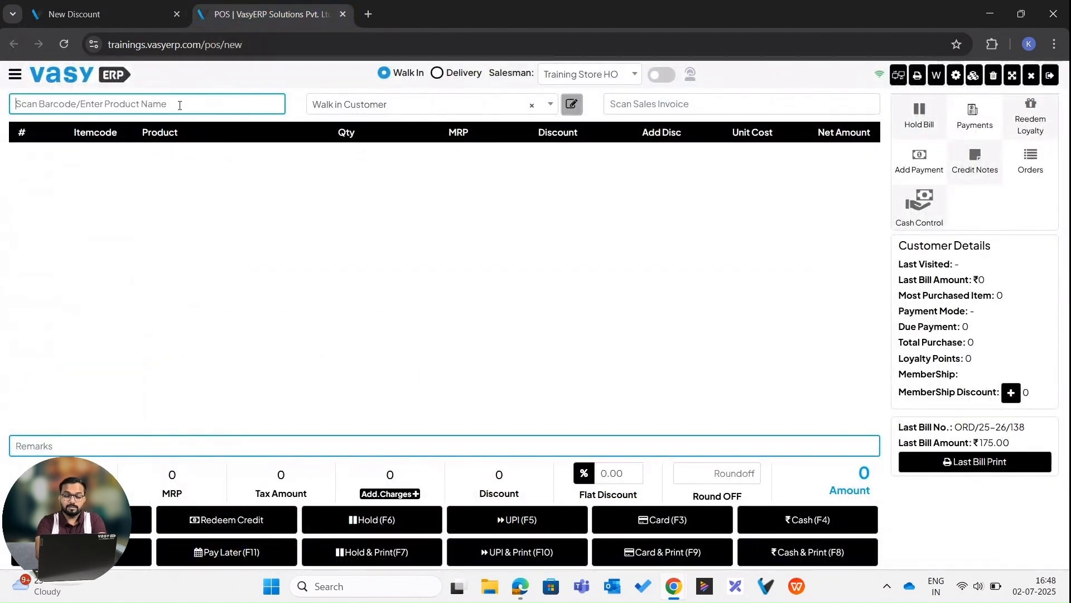
{"action": "type", "text": "p"}
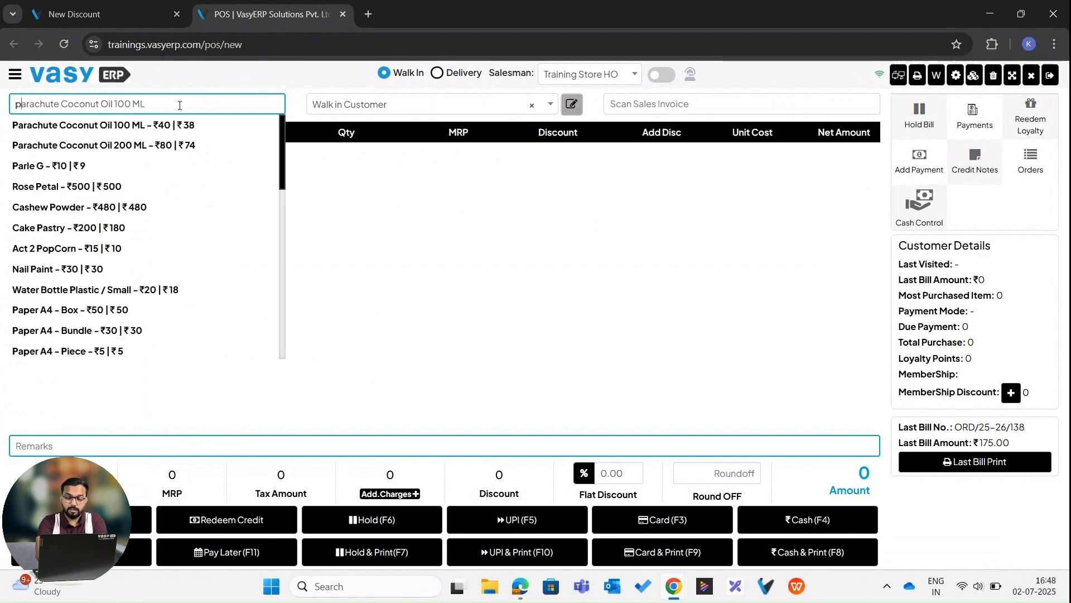
{"action": "type", "text": "rotein bar"}
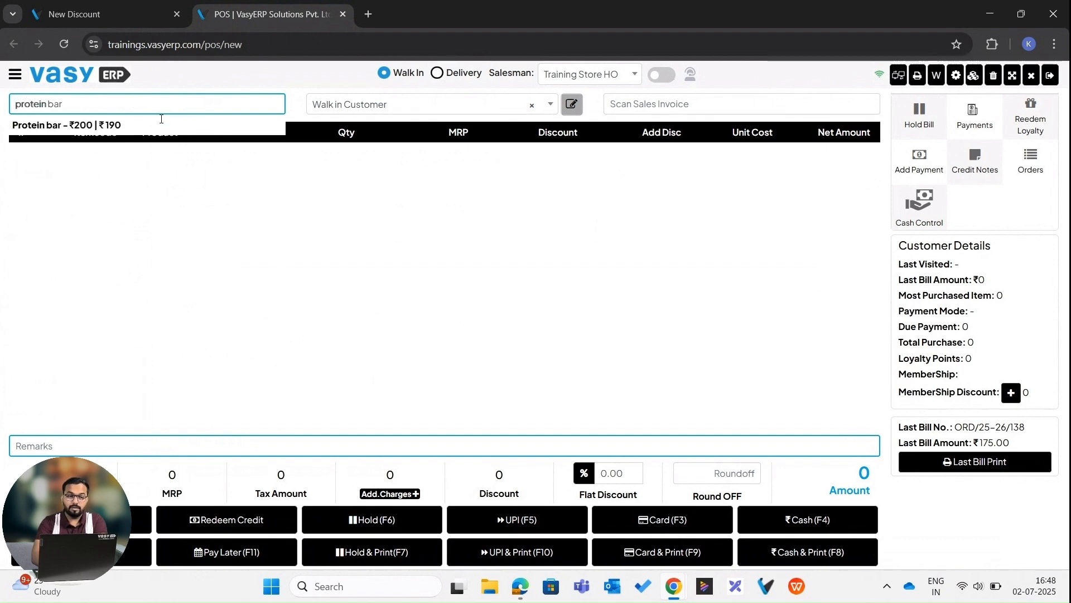
{"action": "left_click", "coordinate": [134, 126]}
{"action": "left_click", "coordinate": [407, 148]}
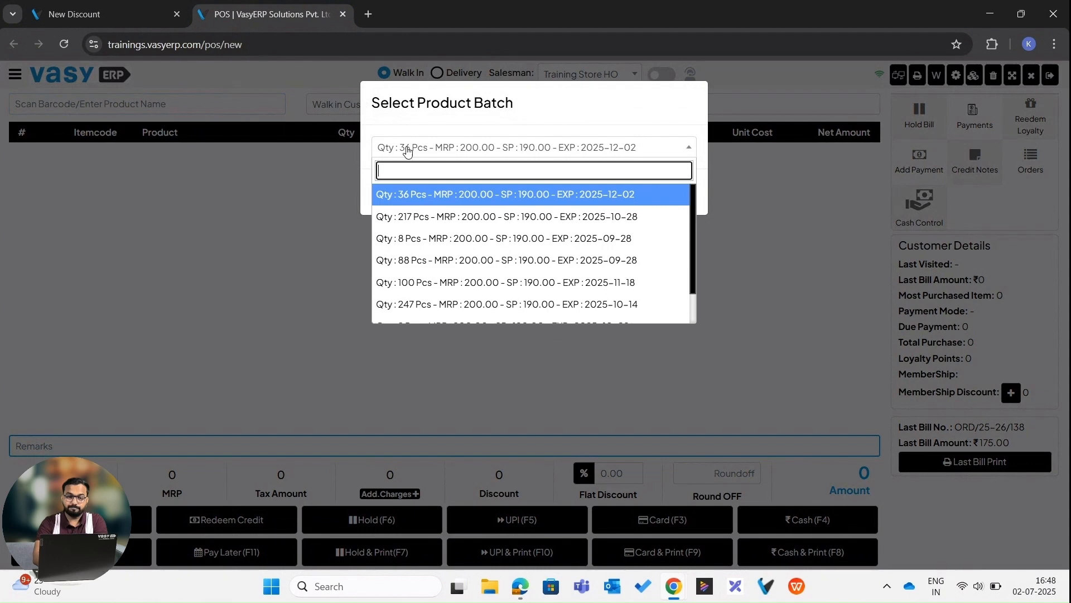
{"action": "left_click", "coordinate": [432, 193]}
{"action": "left_click", "coordinate": [432, 192]}
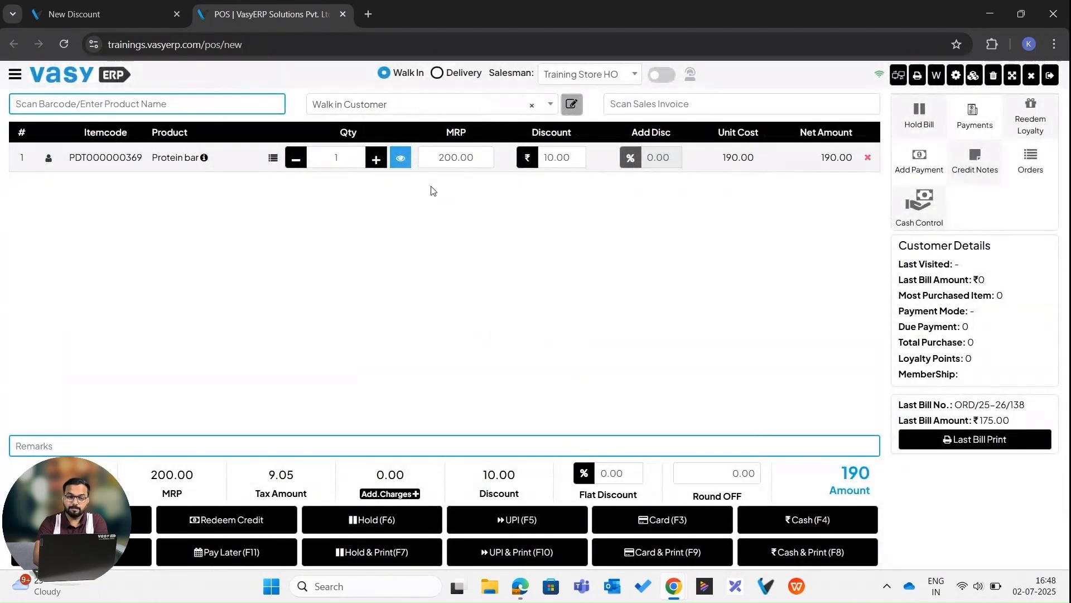
{"action": "type", "text": "oreo"}
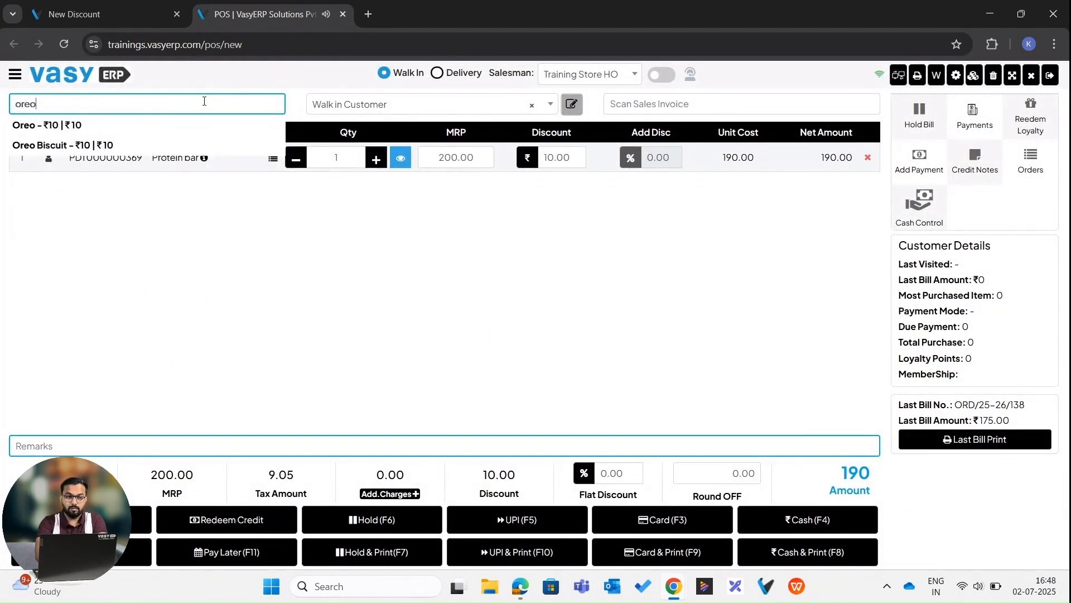
{"action": "left_click", "coordinate": [167, 144]}
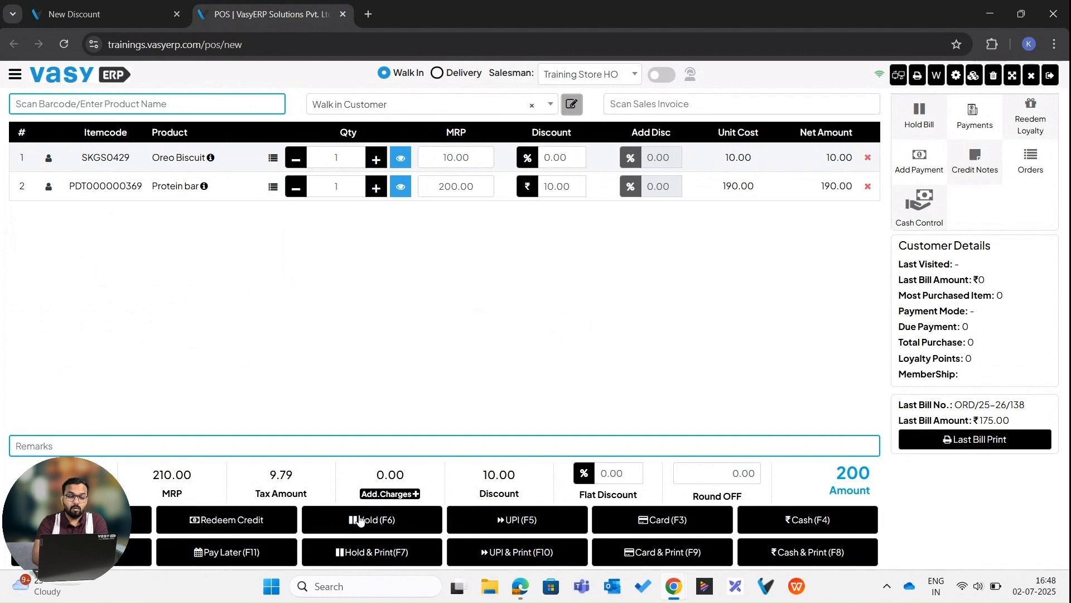
Apply the Combo_K coupon to the current bill and close the coupon list.
{"action": "left_click", "coordinate": [106, 553]}
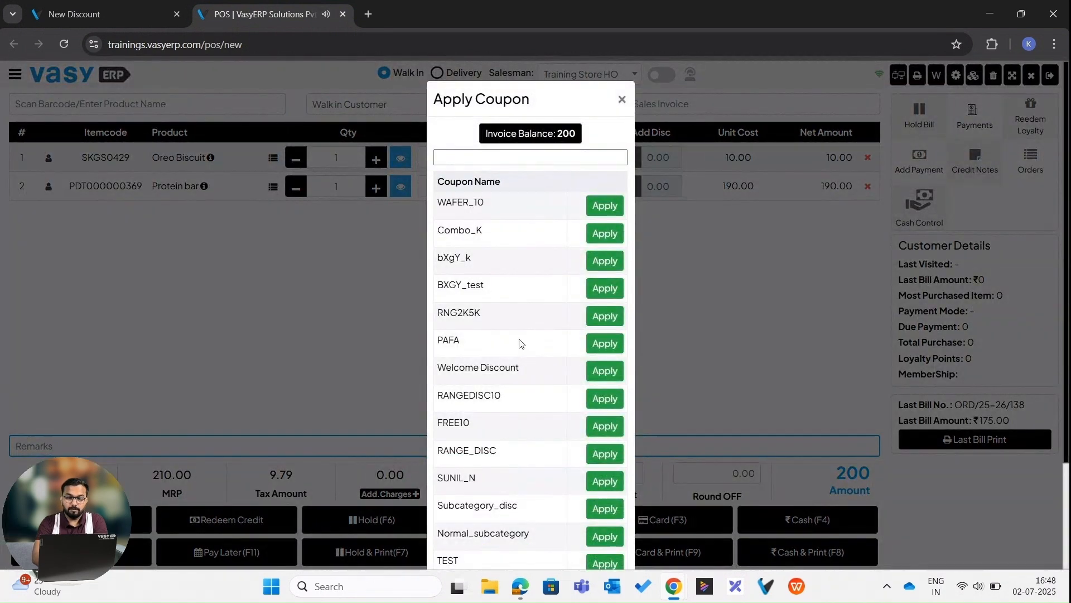
{"action": "left_click", "coordinate": [610, 233]}
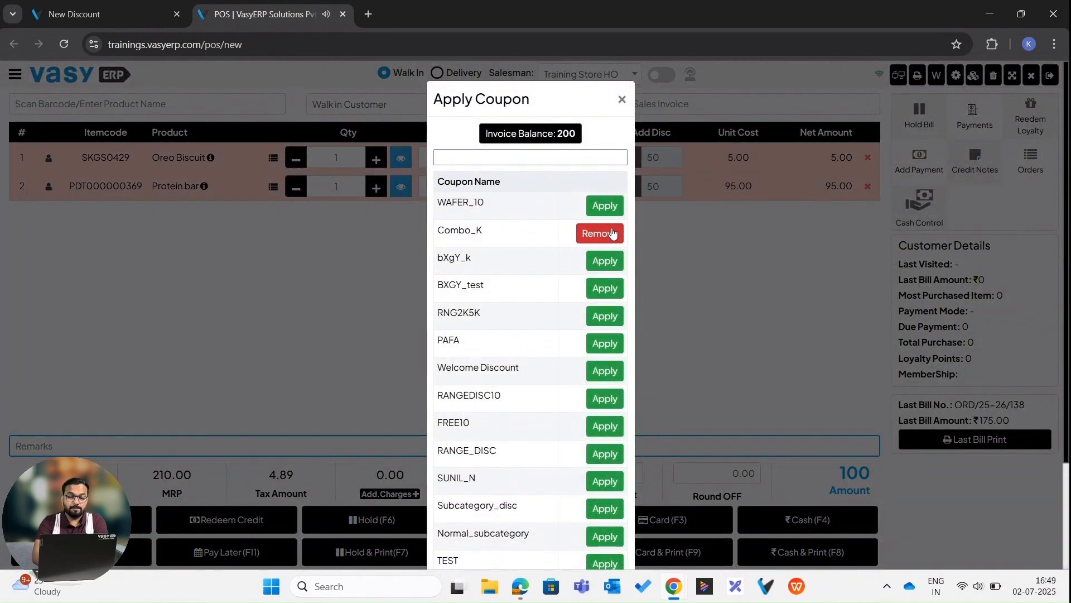
{"action": "left_click", "coordinate": [622, 100]}
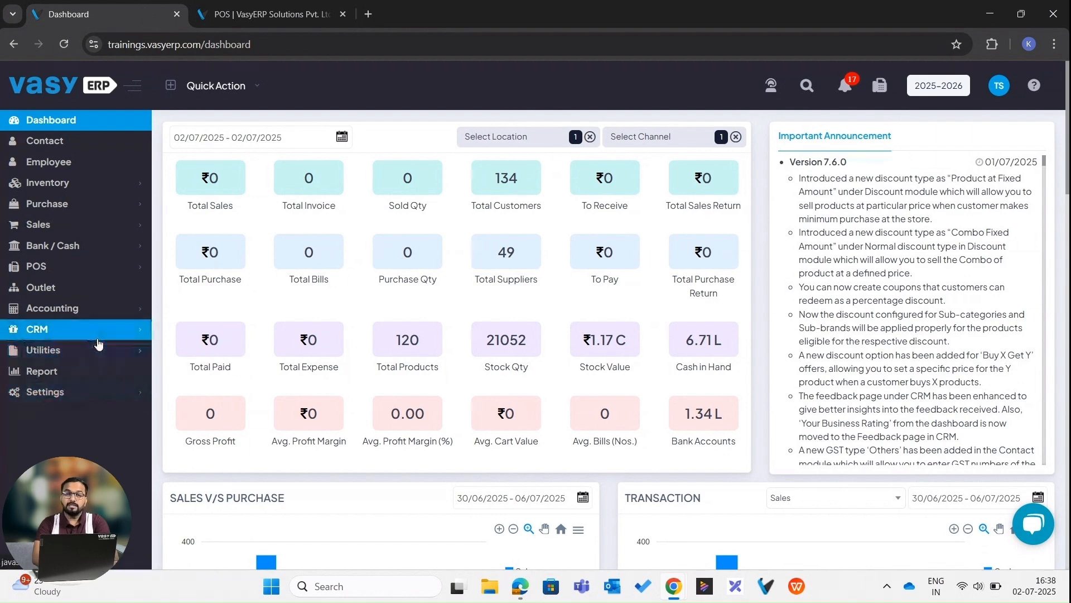
Start a new coupon in the CRM coupon section and set its redemption type to Redeem Percentage.
{"action": "left_click", "coordinate": [96, 331]}
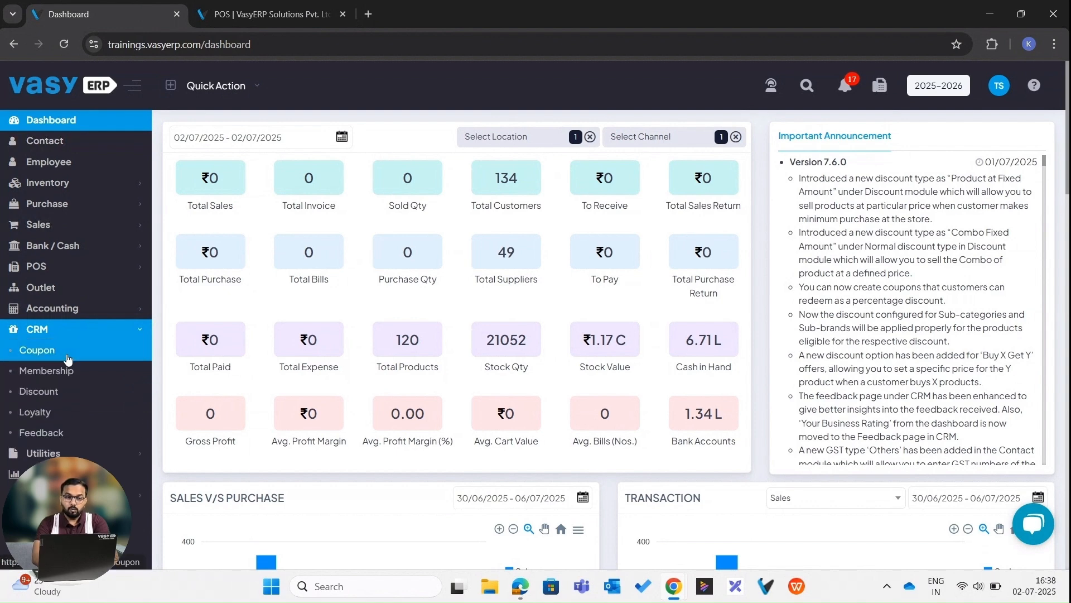
{"action": "left_click", "coordinate": [48, 357]}
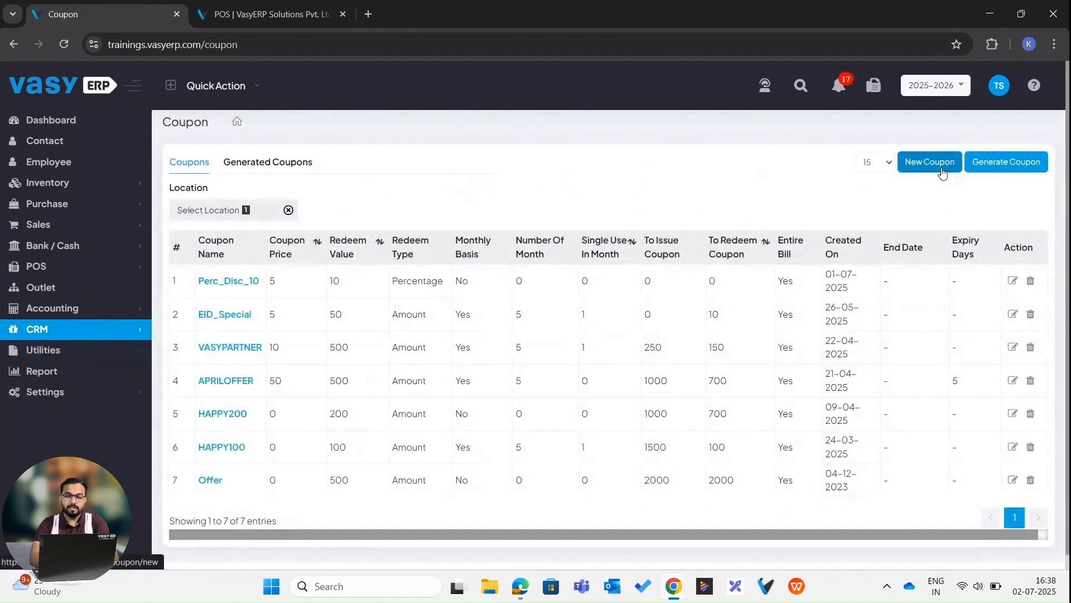
{"action": "scroll", "coordinate": [943, 173], "scroll_direction": "up", "scroll_amount": 5}
{"action": "scroll", "coordinate": [943, 172], "scroll_direction": "down", "scroll_amount": 5}
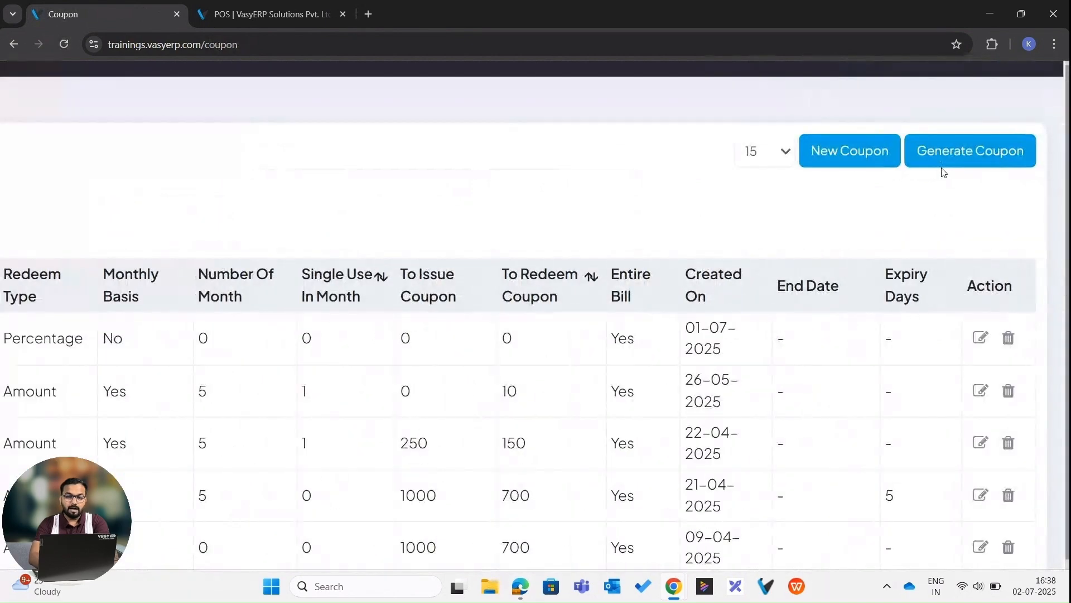
{"action": "left_click", "coordinate": [941, 162]}
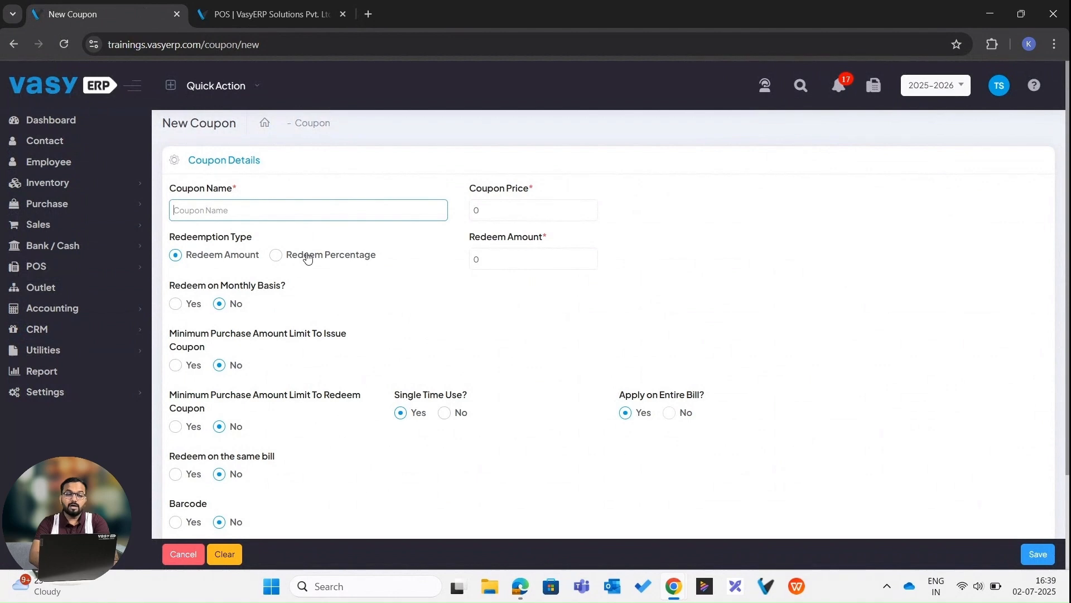
{"action": "scroll", "coordinate": [308, 257], "scroll_direction": "up", "scroll_amount": 5}
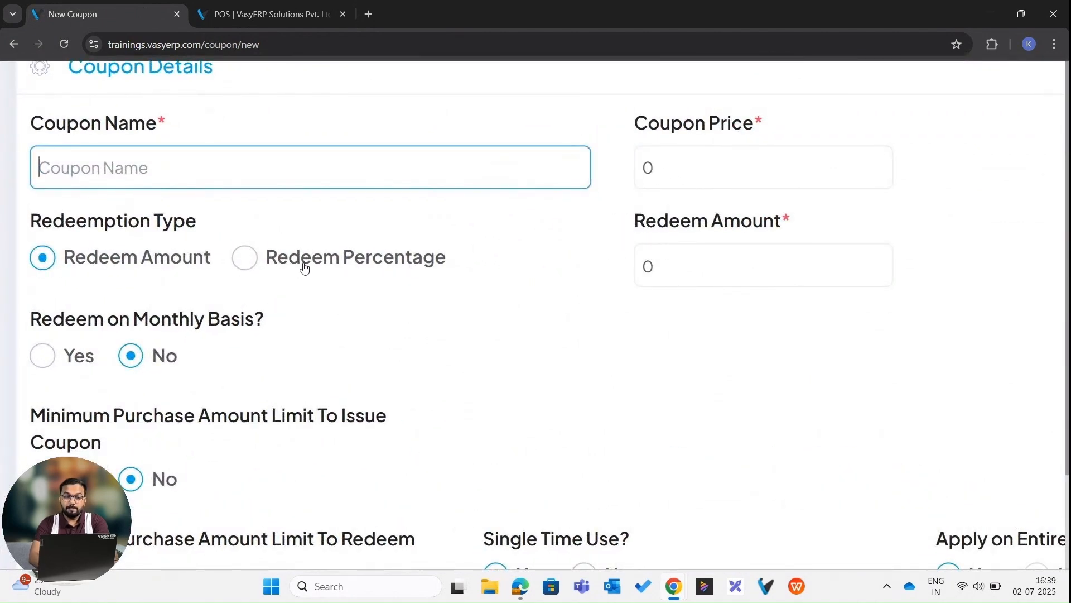
{"action": "left_click", "coordinate": [249, 260]}
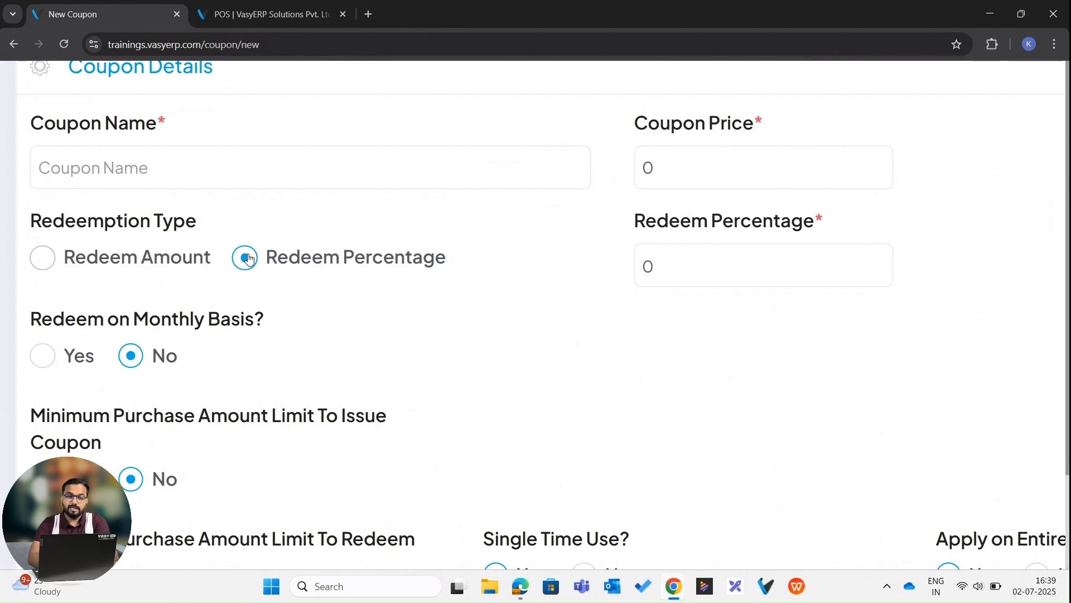
Name the new coupon Discount_cp.
{"action": "key", "text": "ctrl+minus"}
{"action": "key", "text": "ctrl+minus"}
{"action": "left_click", "coordinate": [223, 207]}
{"action": "left_click", "coordinate": [223, 206]}
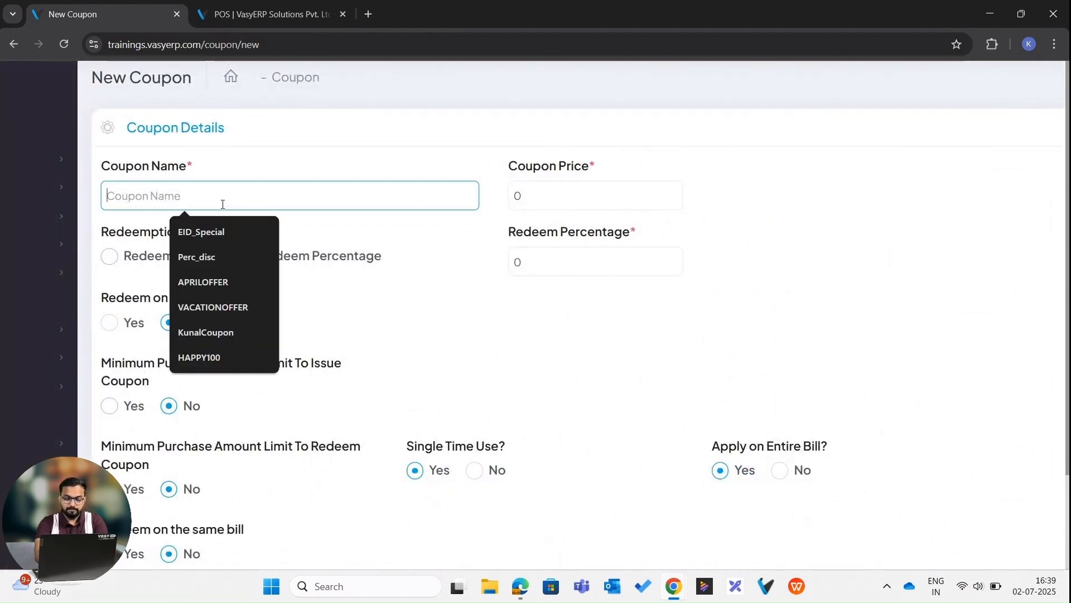
{"action": "type", "text": "Discount_c"}
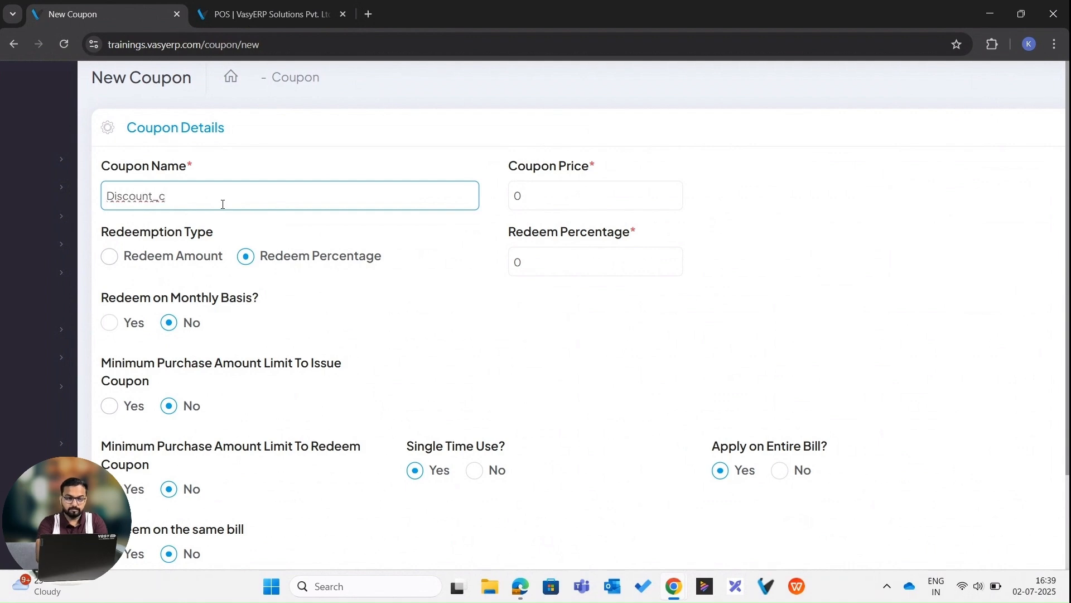
{"action": "type", "text": "p"}
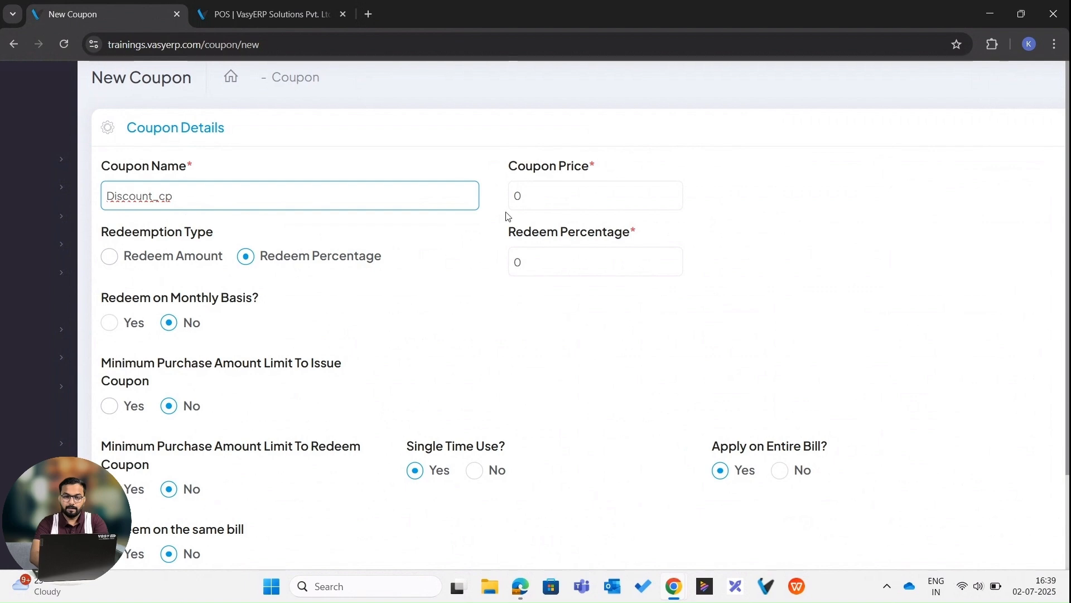
Set the coupon price to 10 and the redeem percentage to 10.
{"action": "left_click", "coordinate": [522, 181]}
{"action": "double_click", "coordinate": [525, 183]}
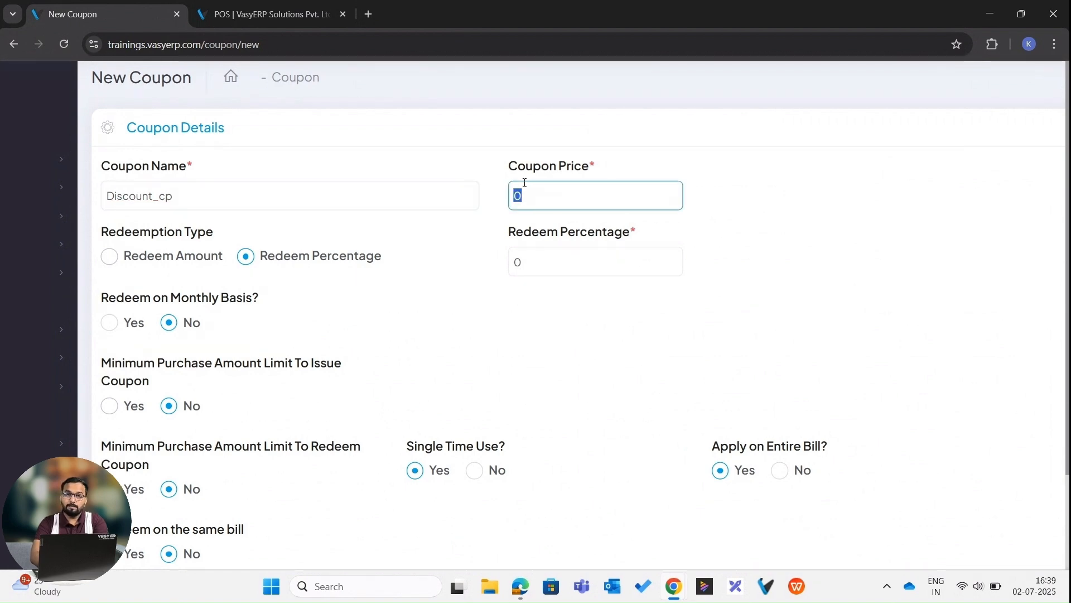
{"action": "type", "text": "10"}
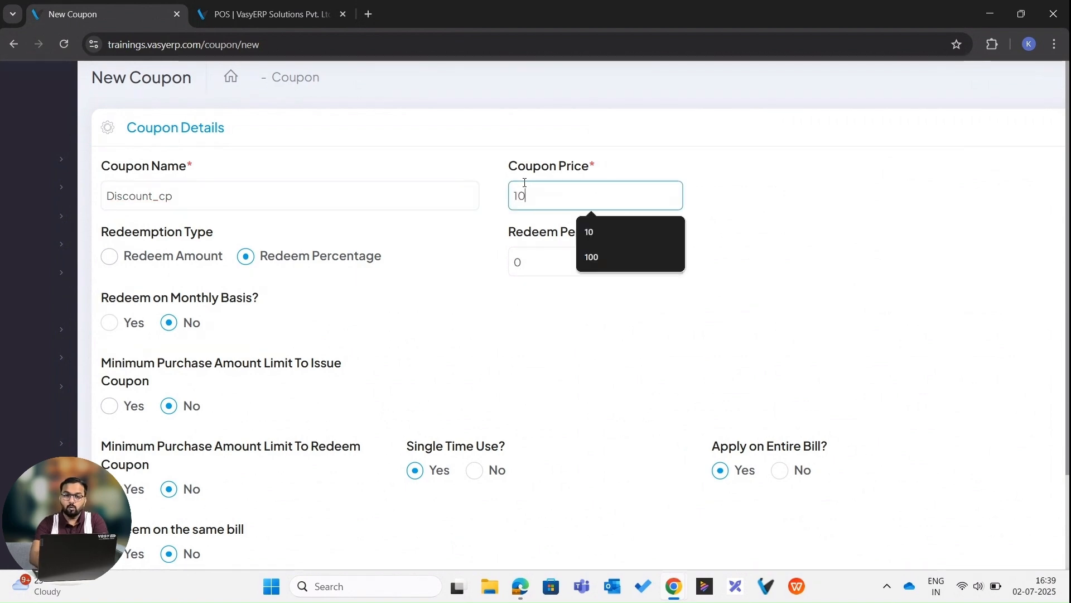
{"action": "left_click", "coordinate": [479, 229]}
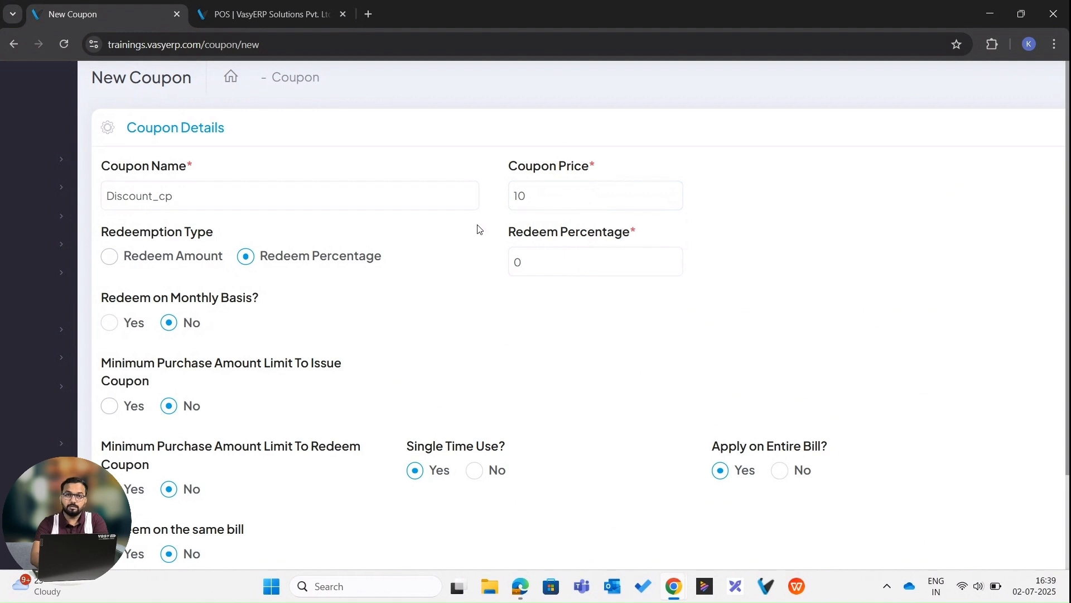
{"action": "double_click", "coordinate": [531, 254]}
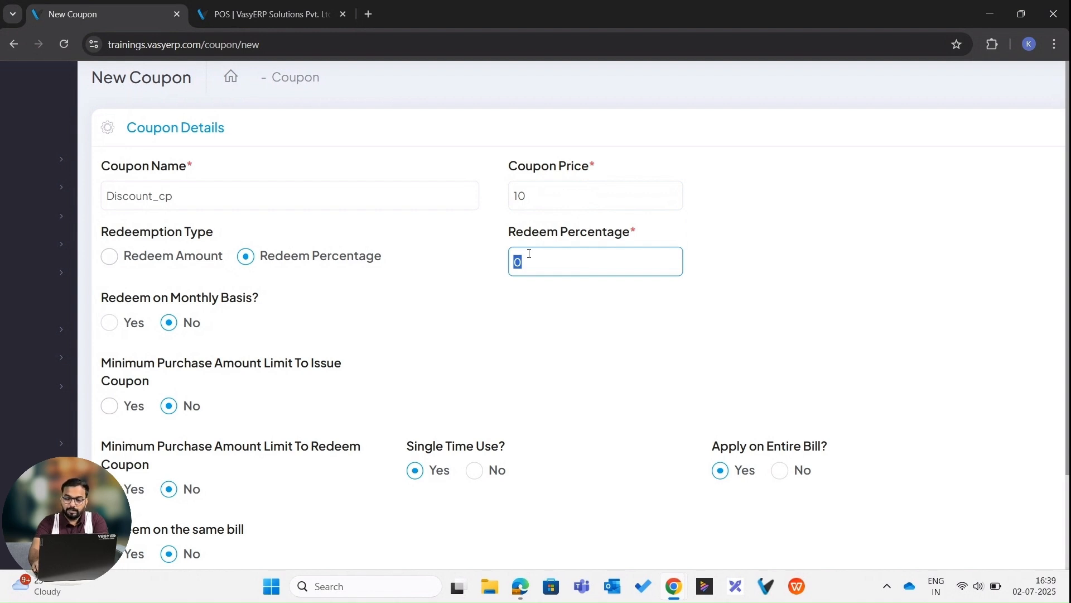
{"action": "type", "text": "10"}
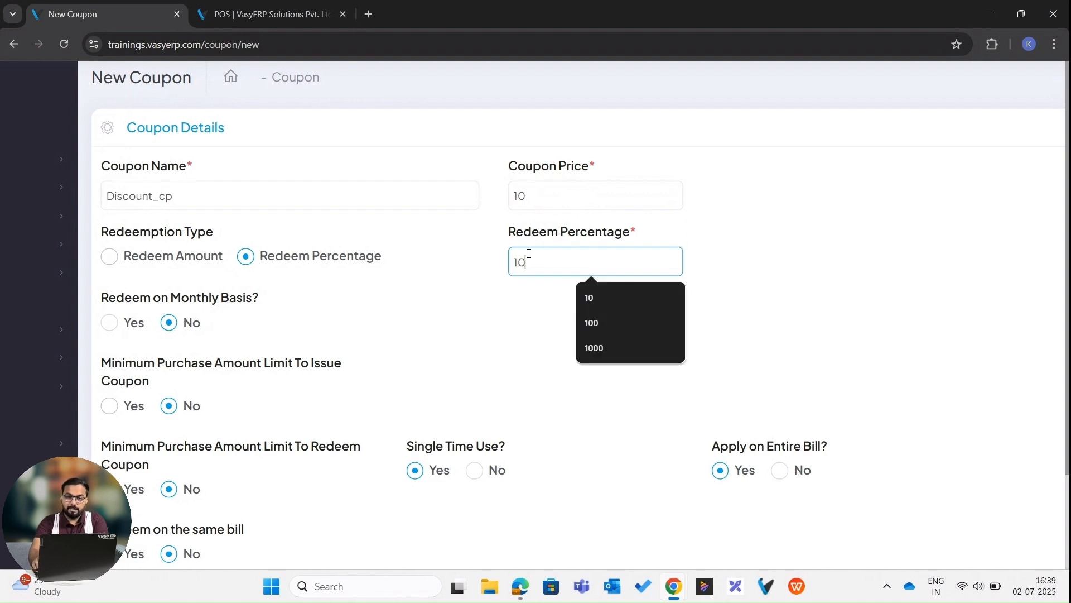
{"action": "left_click", "coordinate": [544, 329]}
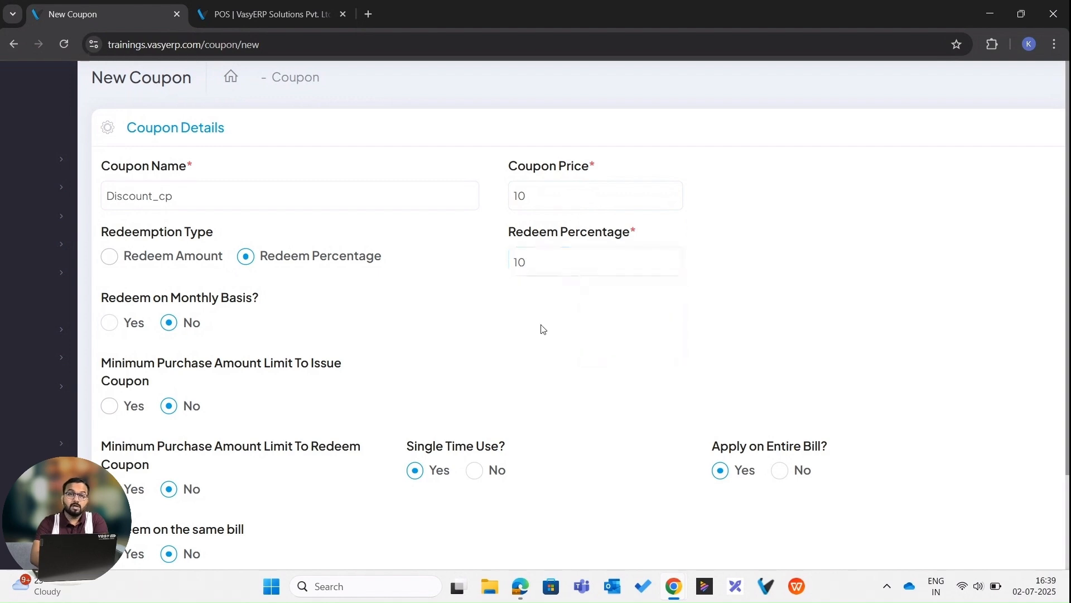
Enable the minimum purchase limit for issuing the coupon and set its bill purchase amount to 100.
{"action": "scroll", "coordinate": [541, 328], "scroll_direction": "down", "scroll_amount": 3}
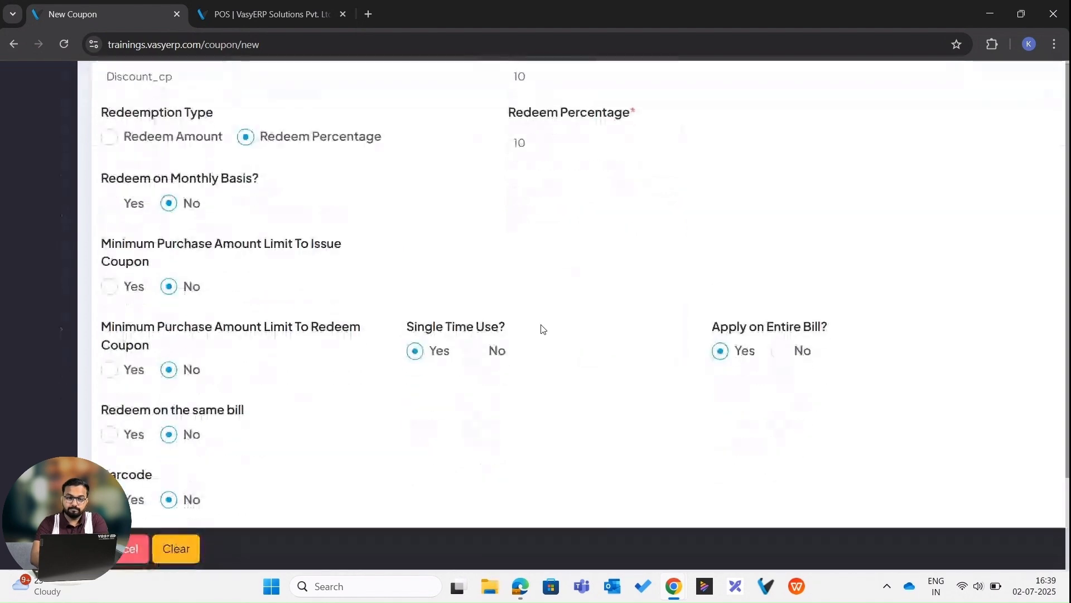
{"action": "scroll", "coordinate": [484, 140], "scroll_direction": "up", "scroll_amount": 1}
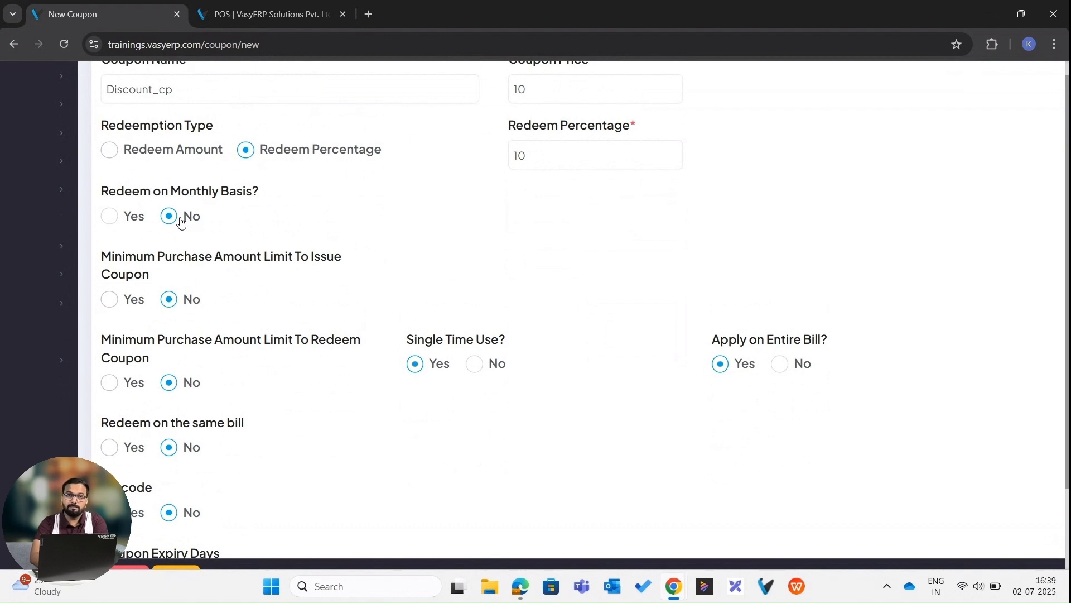
{"action": "scroll", "coordinate": [181, 222], "scroll_direction": "down", "scroll_amount": 2}
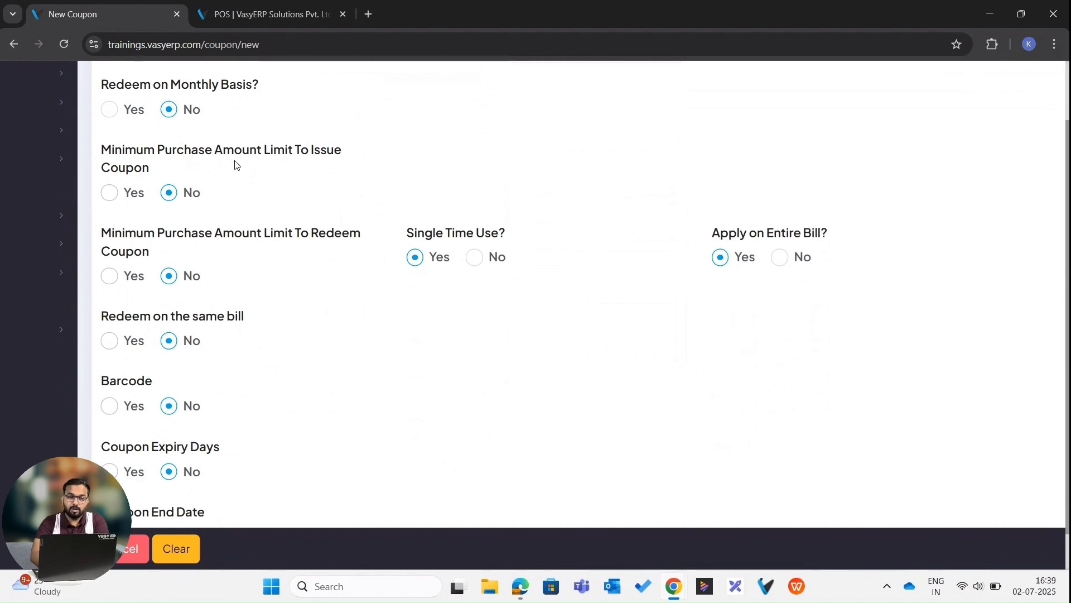
{"action": "left_click", "coordinate": [110, 194]}
{"action": "left_click", "coordinate": [433, 182]}
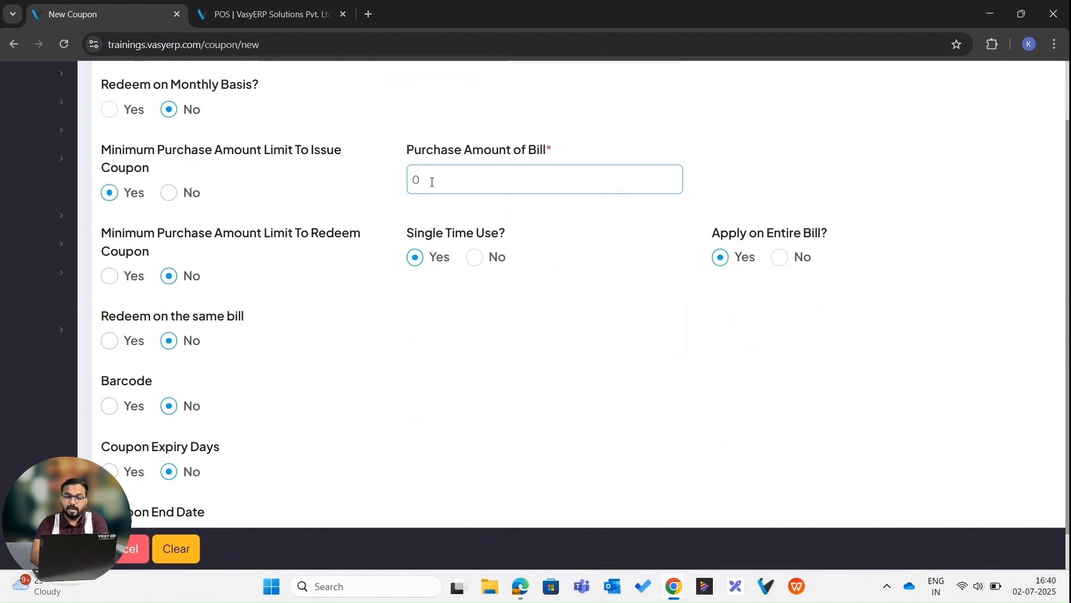
{"action": "double_click", "coordinate": [433, 182]}
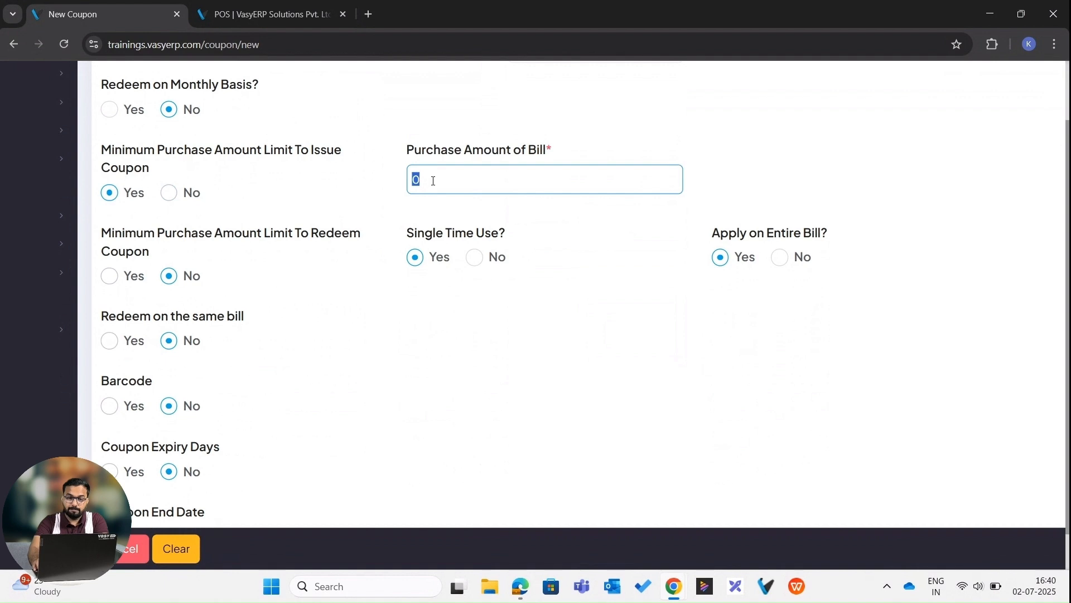
{"action": "type", "text": "100"}
{"action": "left_click", "coordinate": [377, 194]}
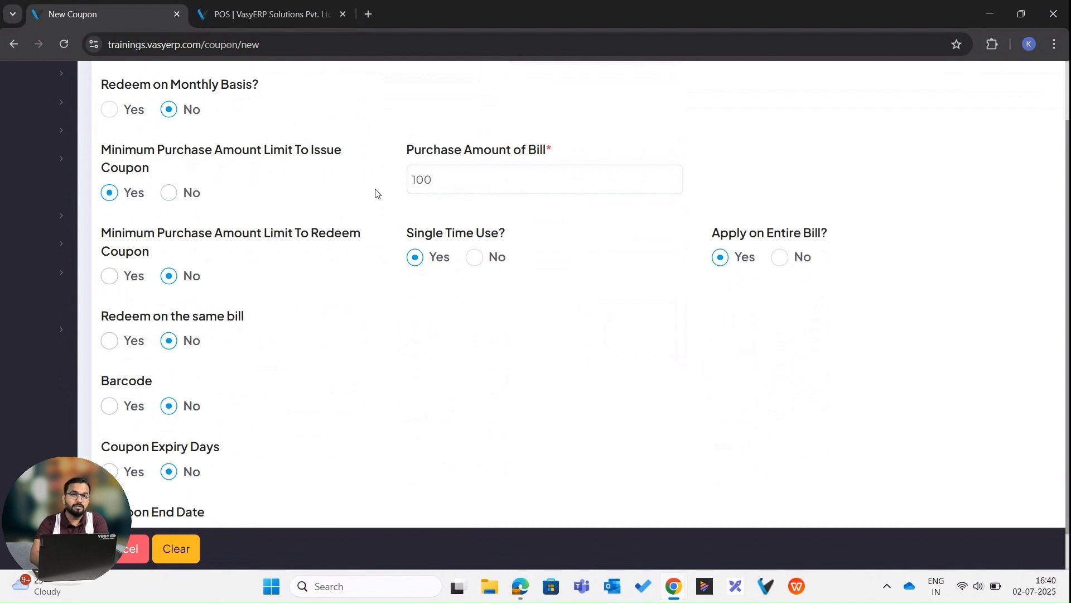
Enable the minimum purchase limit for redeeming the coupon and set its bill purchase amount to 50.
{"action": "scroll", "coordinate": [378, 194], "scroll_direction": "down", "scroll_amount": 1}
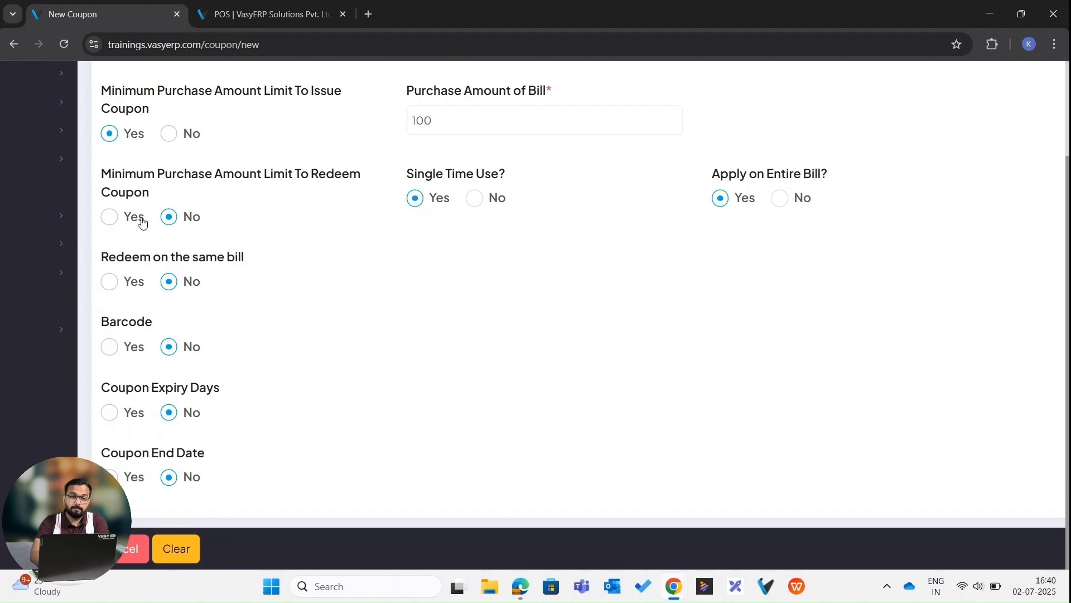
{"action": "left_click", "coordinate": [108, 222]}
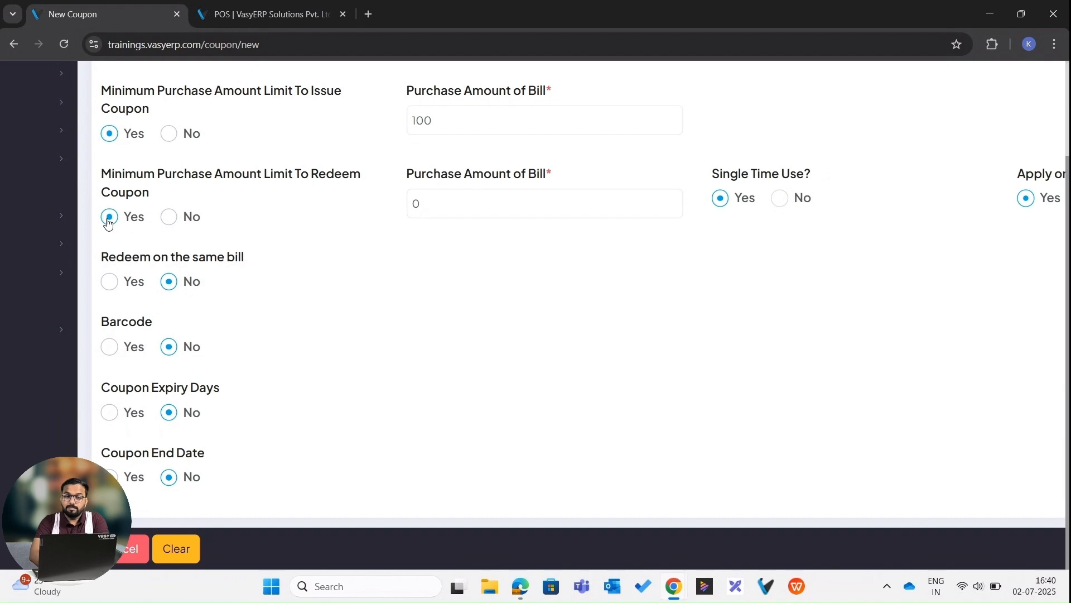
{"action": "left_click", "coordinate": [469, 201]}
{"action": "double_click", "coordinate": [450, 205]}
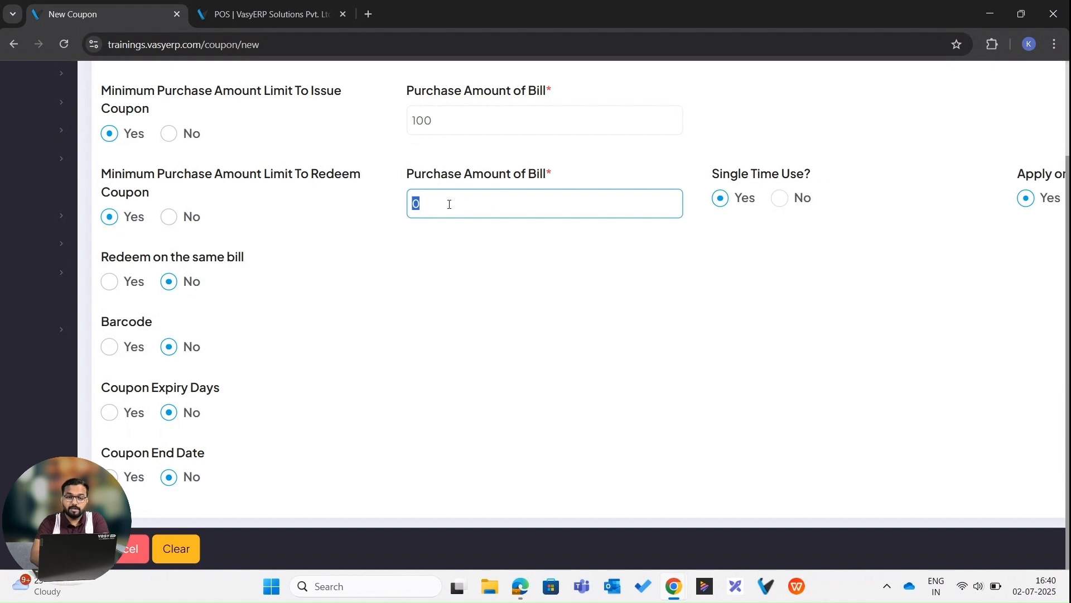
{"action": "type", "text": "50"}
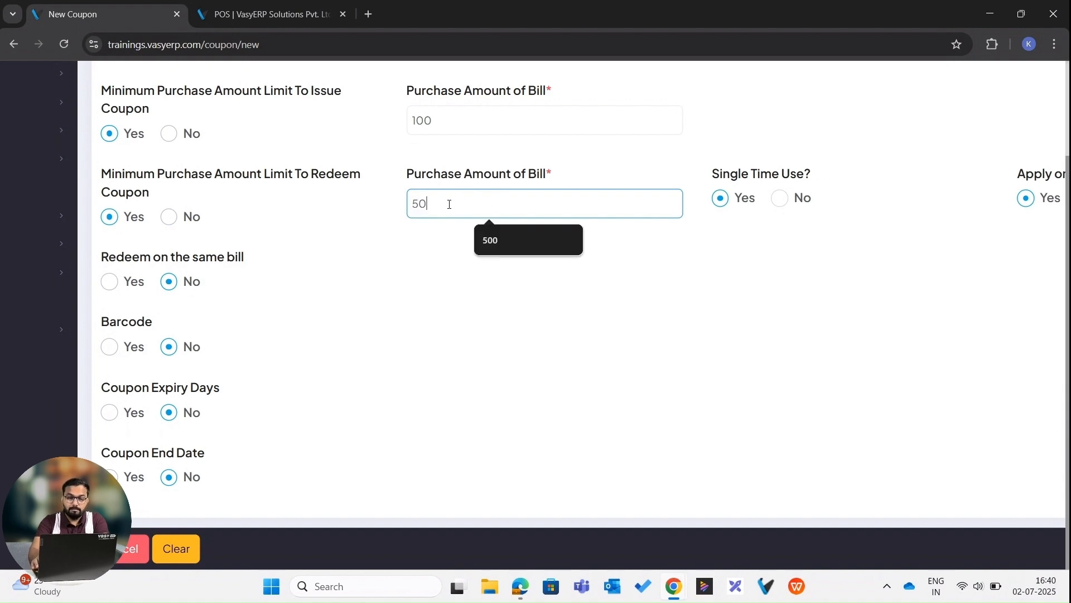
{"action": "left_click", "coordinate": [452, 244]}
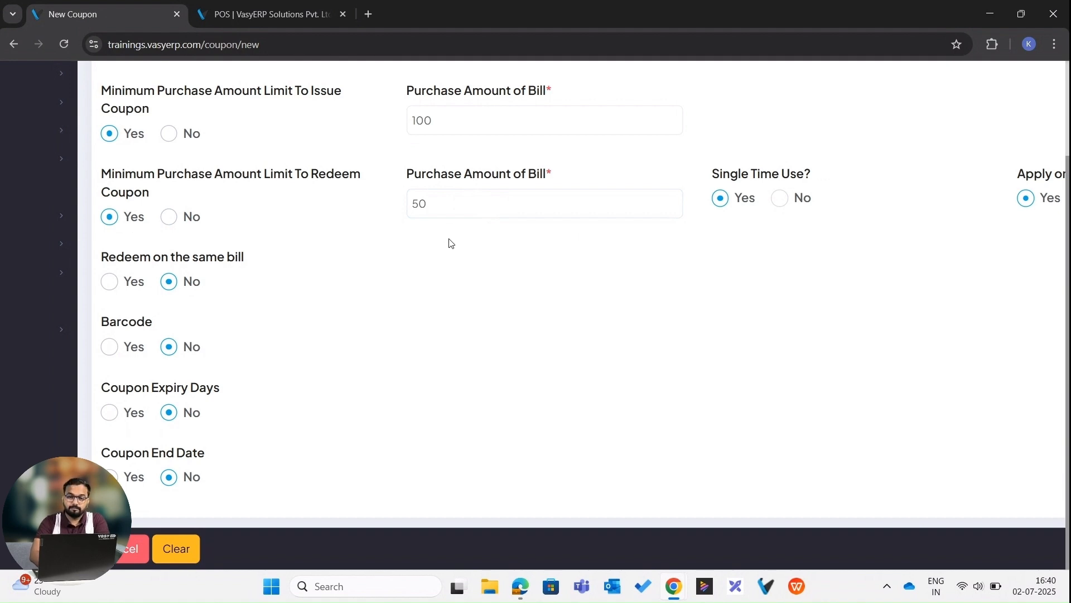
Save the new percentage coupon, keeping single time use and entire-bill application enabled.
{"action": "scroll", "coordinate": [451, 244], "scroll_direction": "right", "scroll_amount": 1}
{"action": "scroll", "coordinate": [452, 243], "scroll_direction": "left", "scroll_amount": 2}
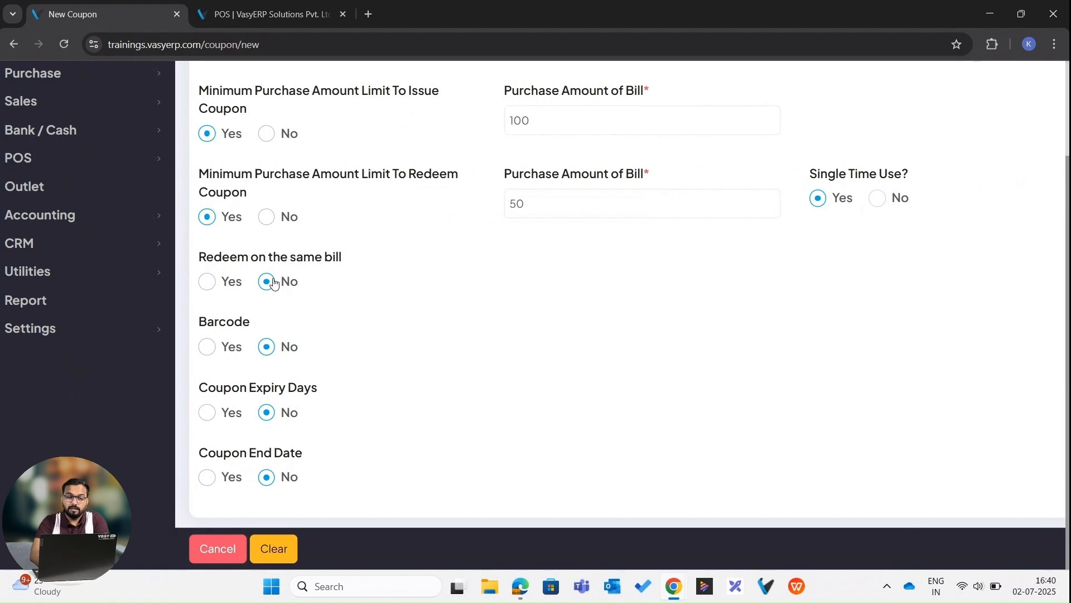
{"action": "scroll", "coordinate": [274, 283], "scroll_direction": "right", "scroll_amount": 1}
{"action": "scroll", "coordinate": [274, 284], "scroll_direction": "right", "scroll_amount": 6}
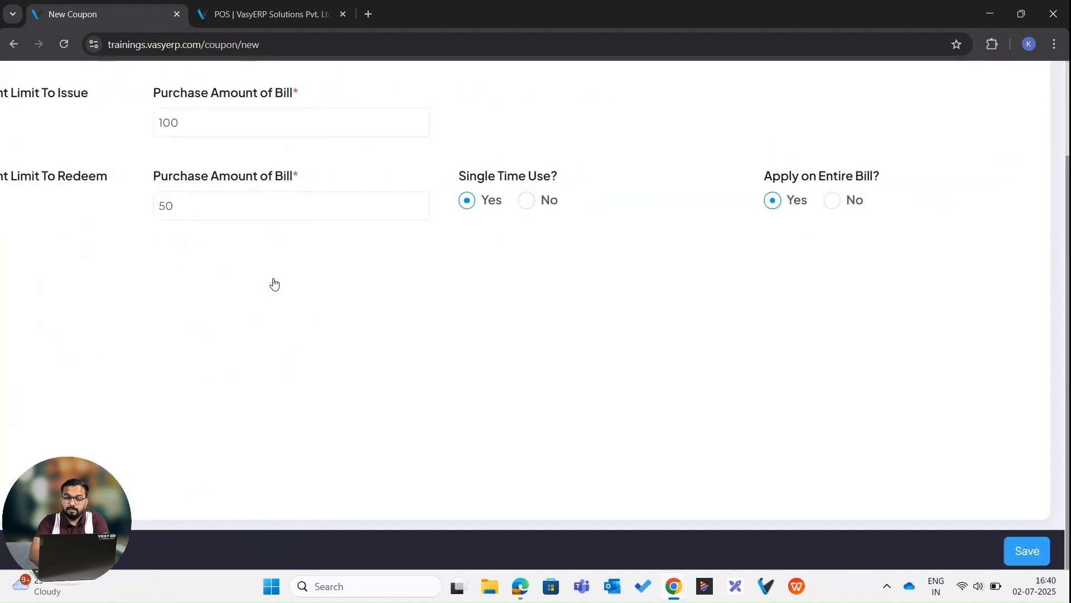
{"action": "left_click", "coordinate": [1027, 553]}
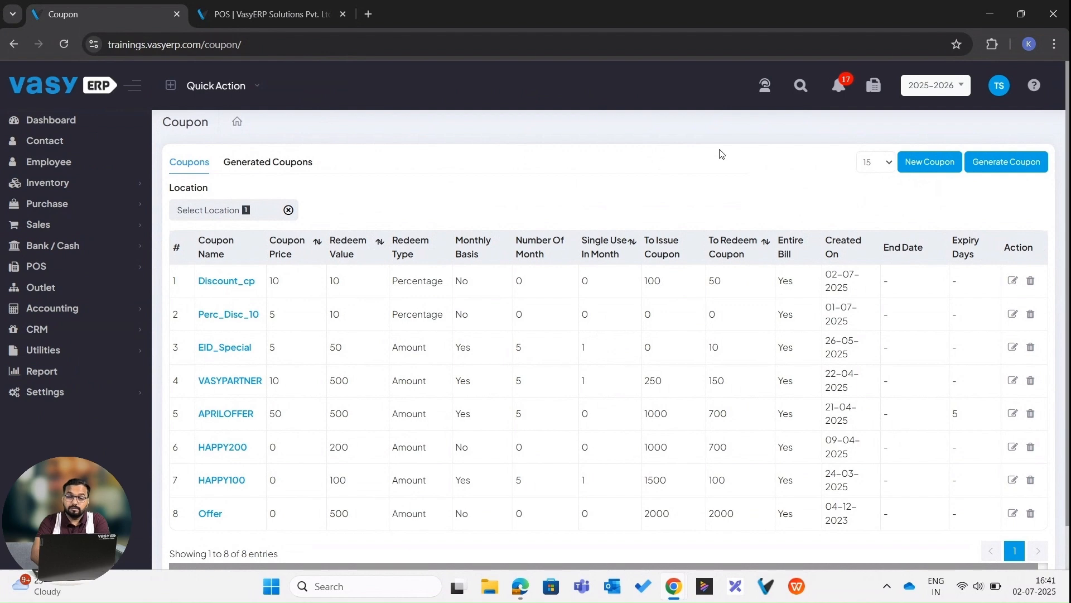
Generate 2 coupons from the Discount_cp coupon.
{"action": "left_click", "coordinate": [1004, 165]}
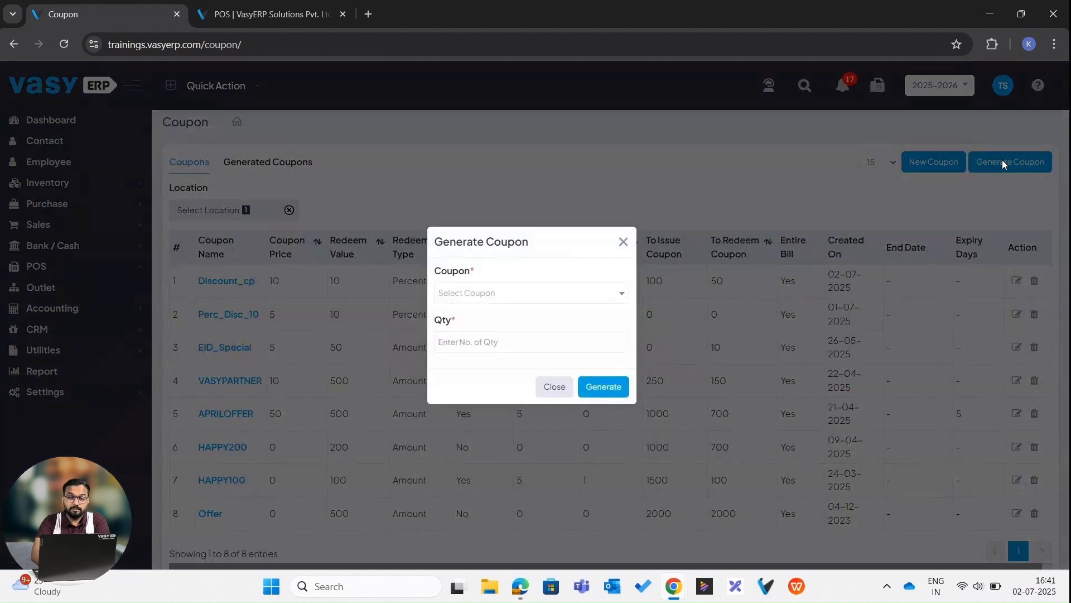
{"action": "left_click", "coordinate": [529, 293]}
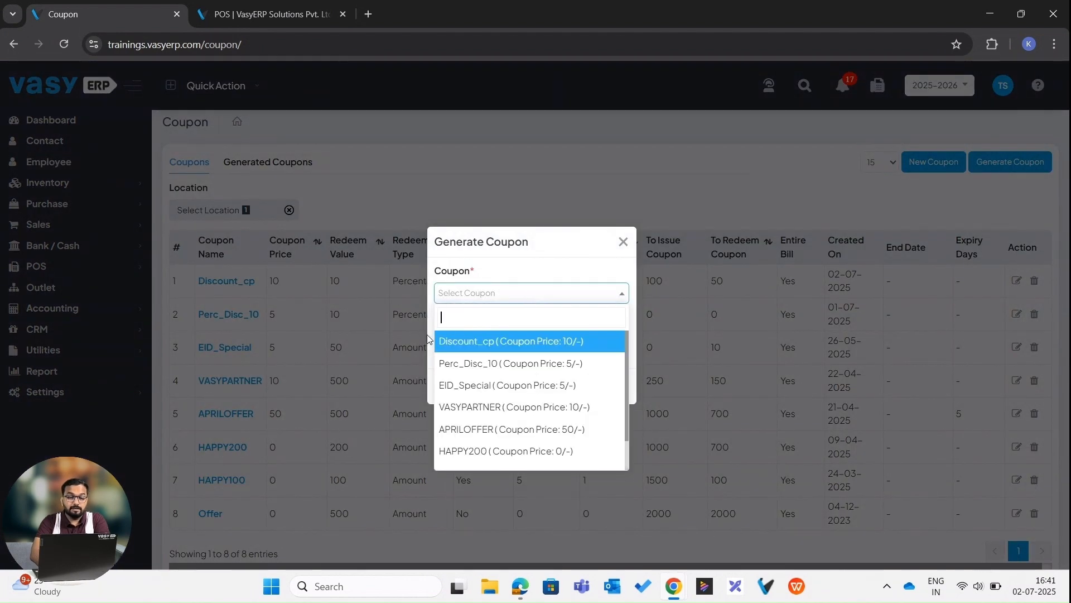
{"action": "left_click", "coordinate": [492, 341]}
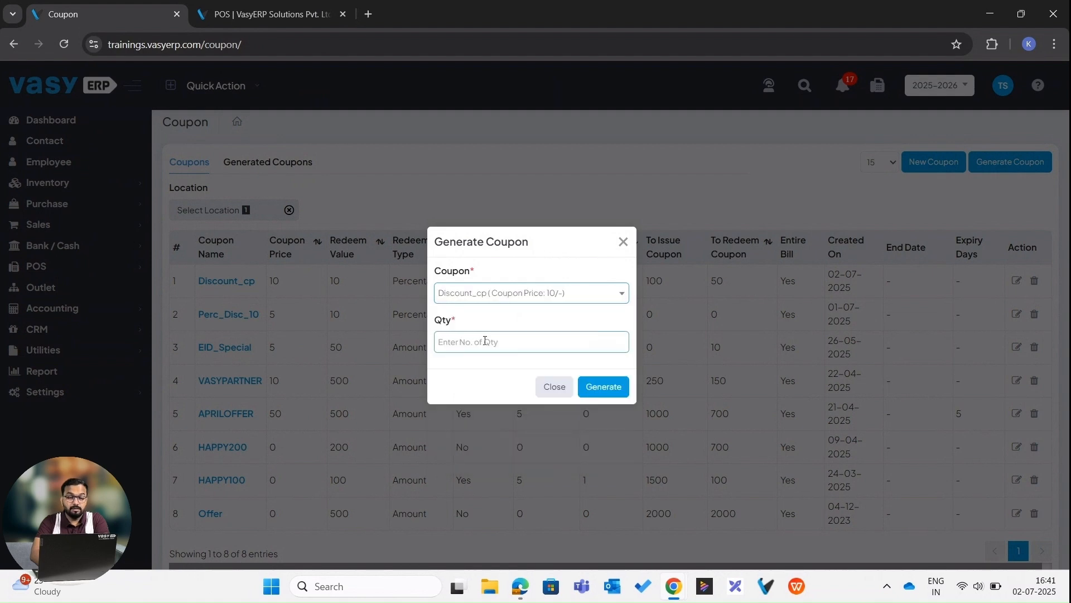
{"action": "left_click", "coordinate": [485, 341]}
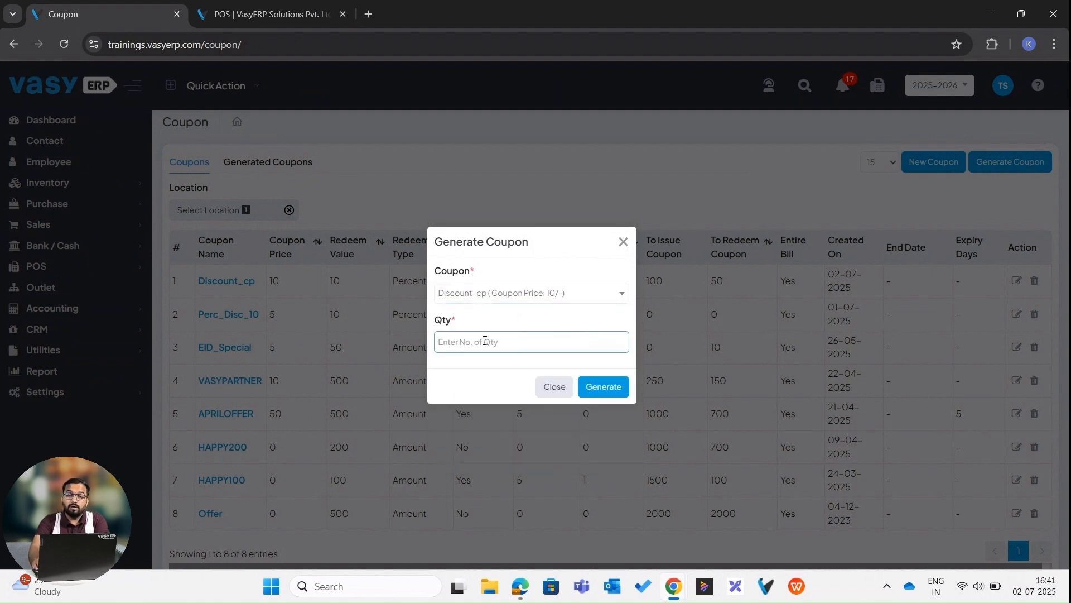
{"action": "type", "text": "5"}
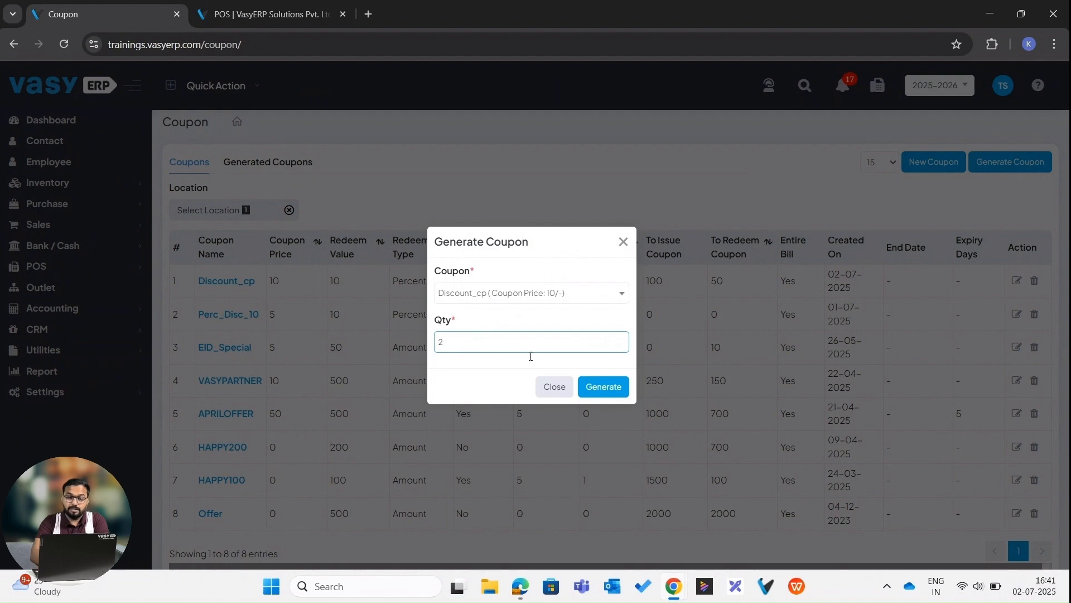
{"action": "left_click", "coordinate": [604, 387]}
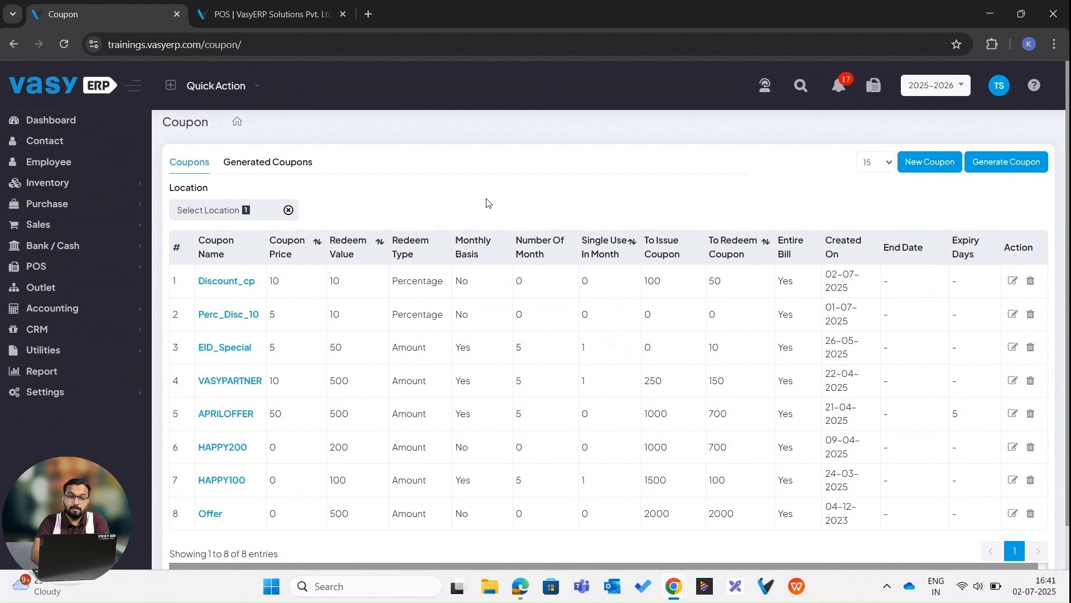
Switch to the POS billing page, reload it, and select the existing customer by name for a new bill.
{"action": "left_click", "coordinate": [240, 8]}
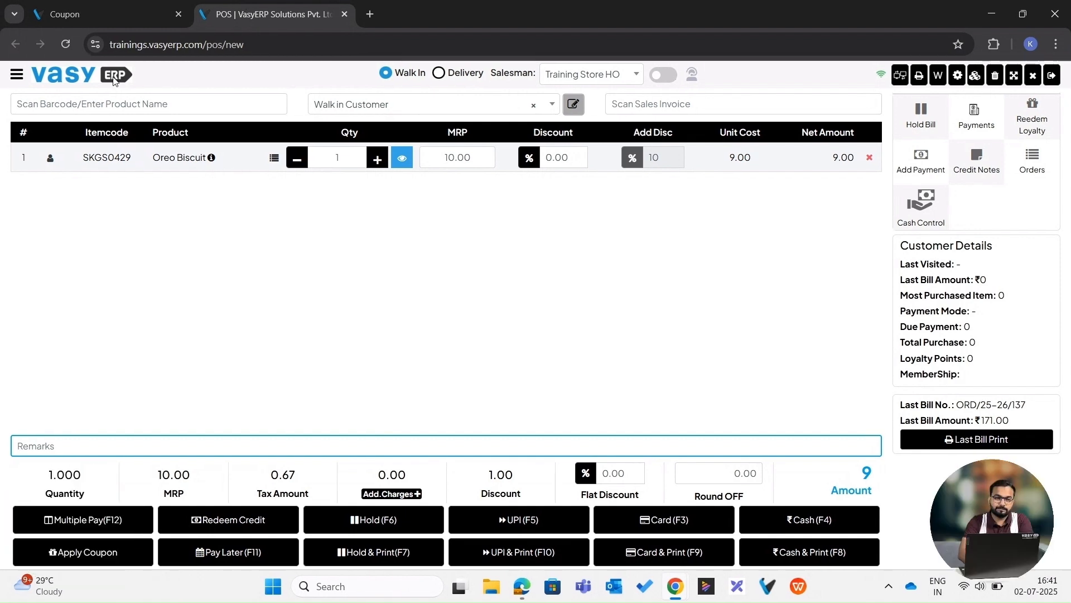
{"action": "left_click", "coordinate": [62, 44]}
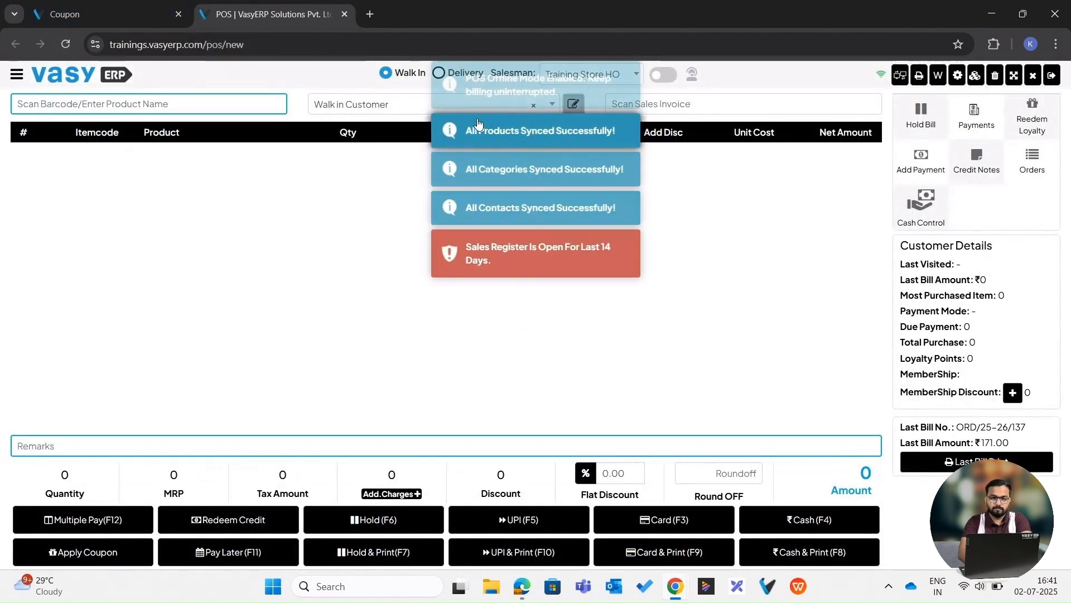
{"action": "left_click", "coordinate": [387, 110]}
{"action": "type", "text": "kunal"}
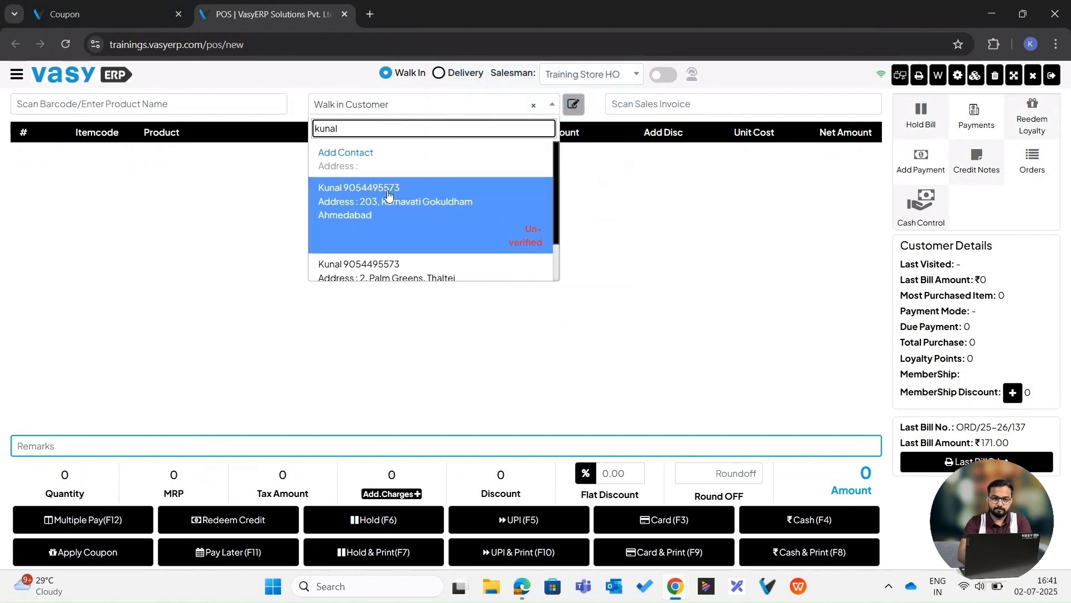
{"action": "left_click", "coordinate": [389, 195]}
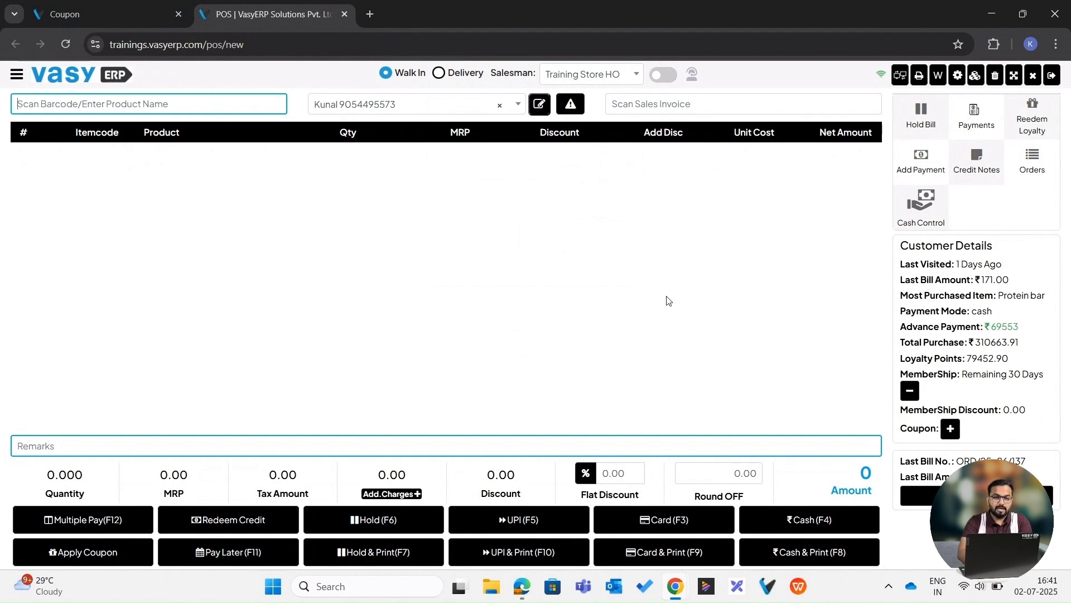
Check which coupons can be issued on the empty bill, and add Lakme Iconic Kajal Black / 5g with quantity 2.
{"action": "left_click", "coordinate": [952, 432]}
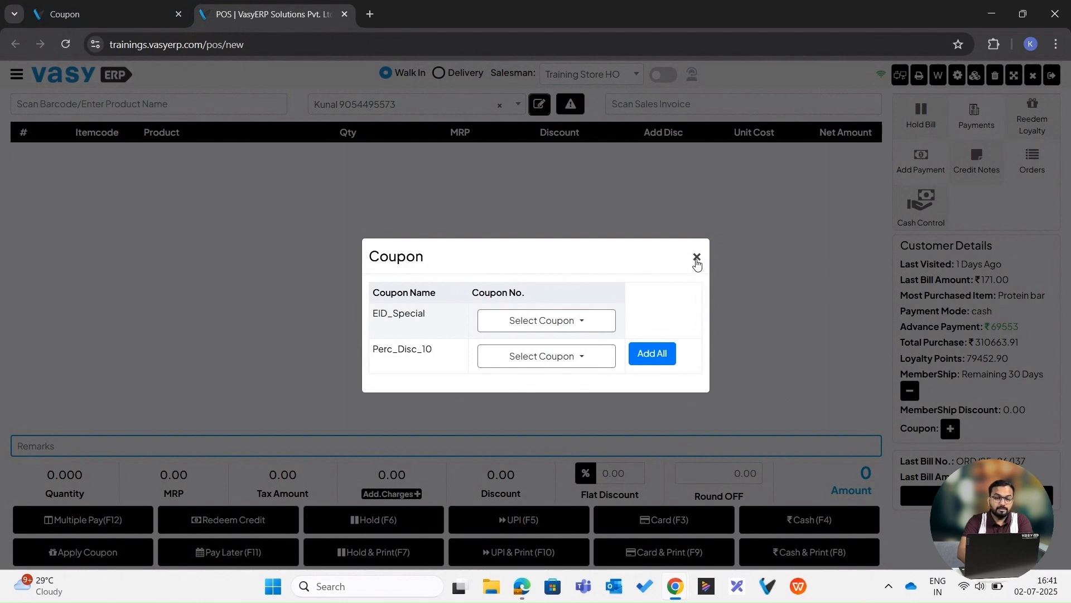
{"action": "left_click", "coordinate": [697, 258]}
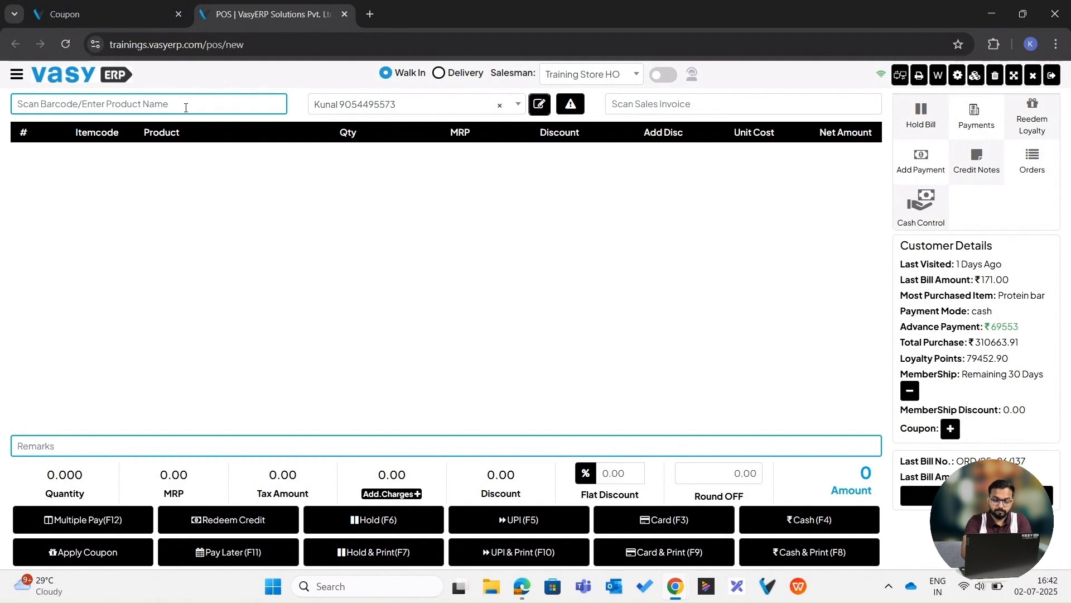
{"action": "type", "text": "k"}
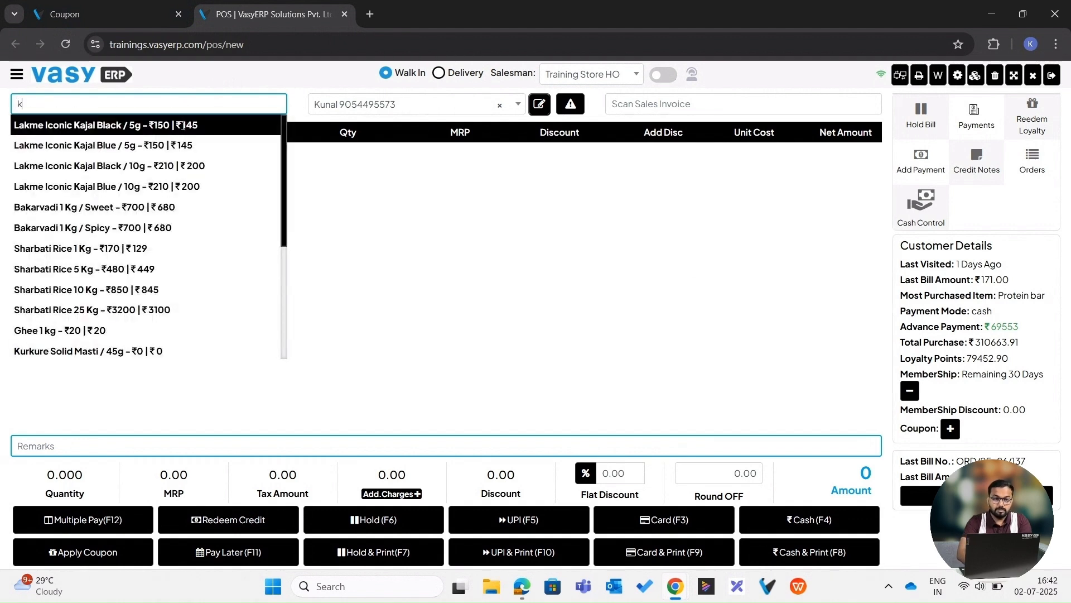
{"action": "left_click", "coordinate": [183, 128]}
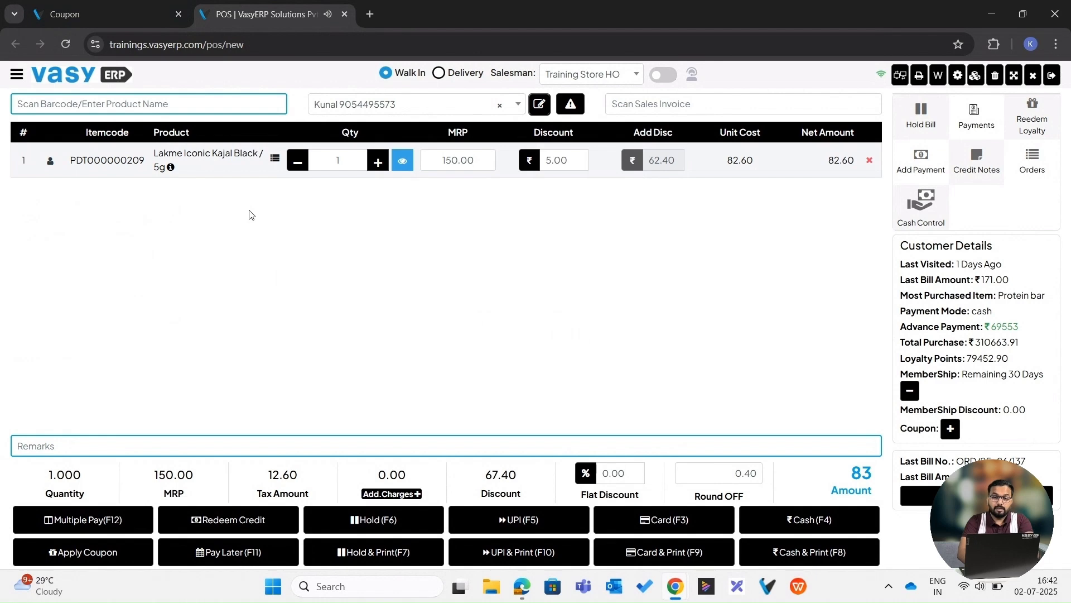
{"action": "left_click", "coordinate": [377, 162]}
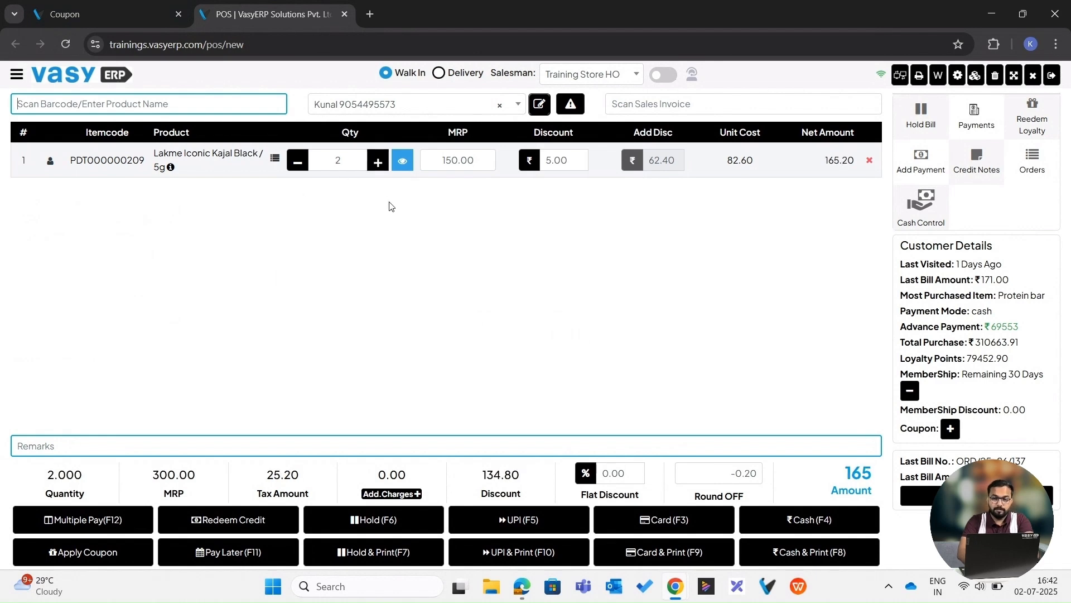
Issue Discount_cp coupon 194 to the customer on this bill and submit the bill as a cash payment of 175.00.
{"action": "left_click", "coordinate": [951, 429]}
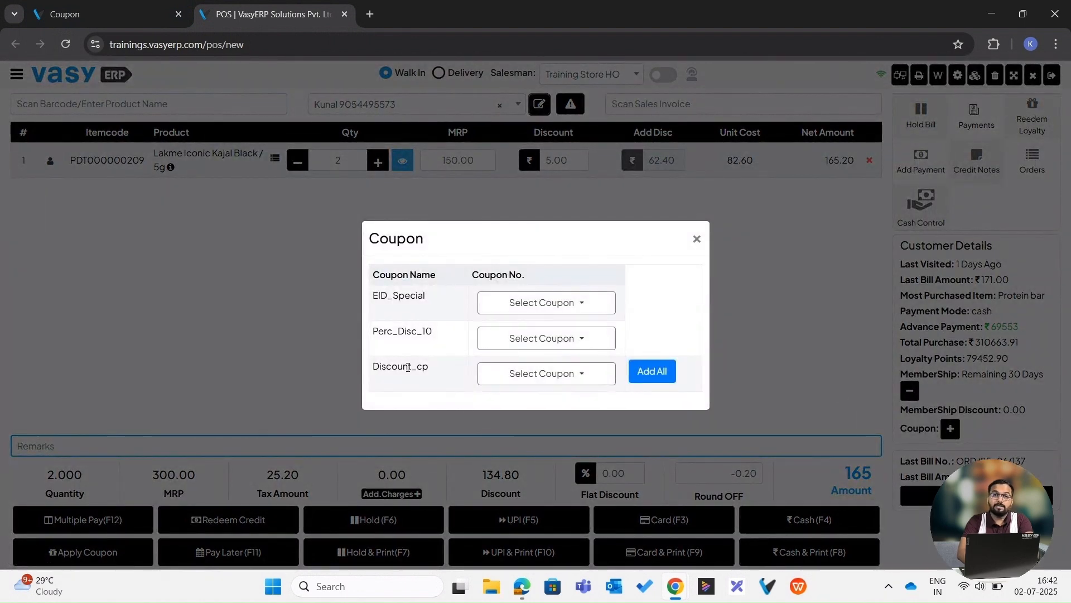
{"action": "left_click", "coordinate": [524, 374]}
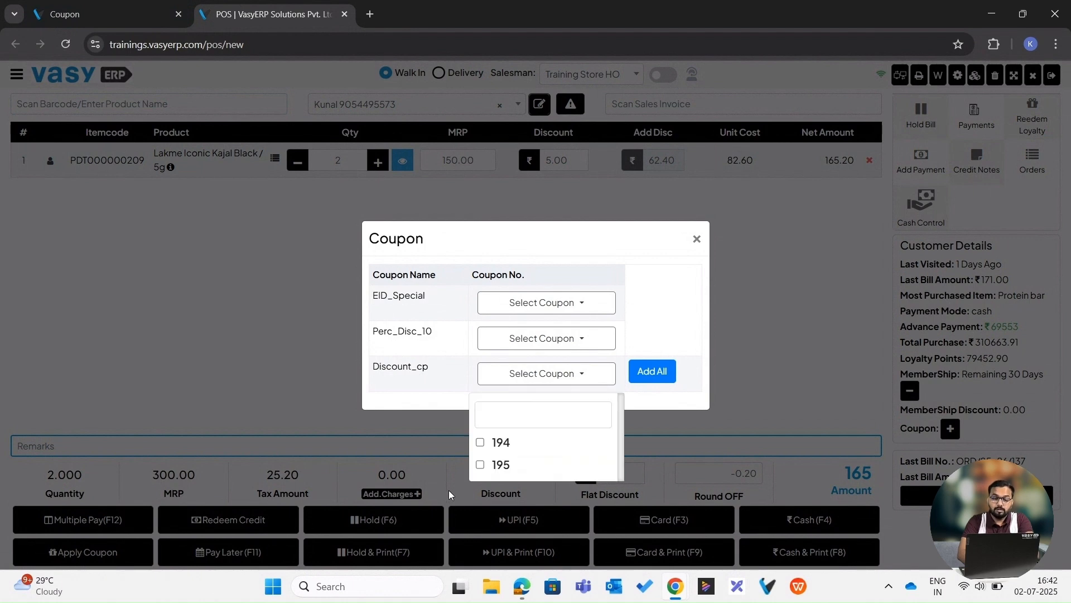
{"action": "left_click", "coordinate": [480, 444]}
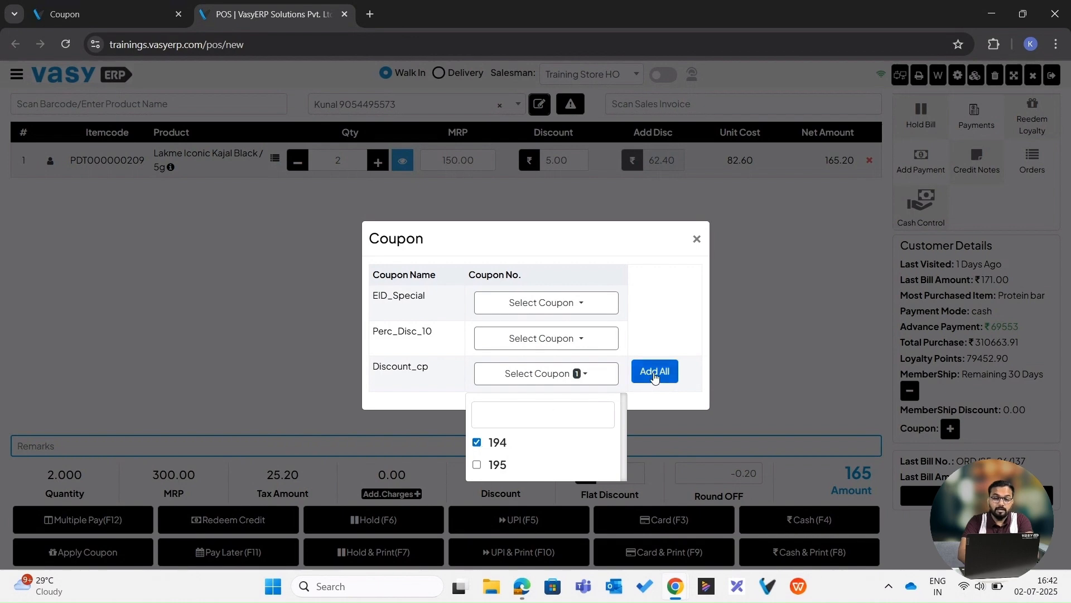
{"action": "left_click", "coordinate": [654, 373]}
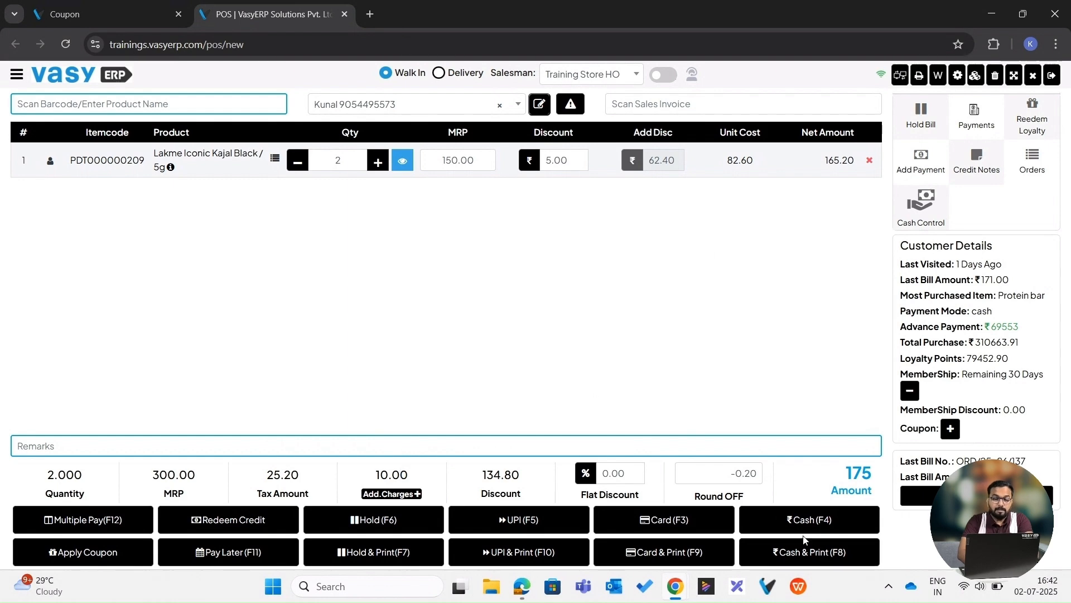
{"action": "left_click", "coordinate": [811, 520]}
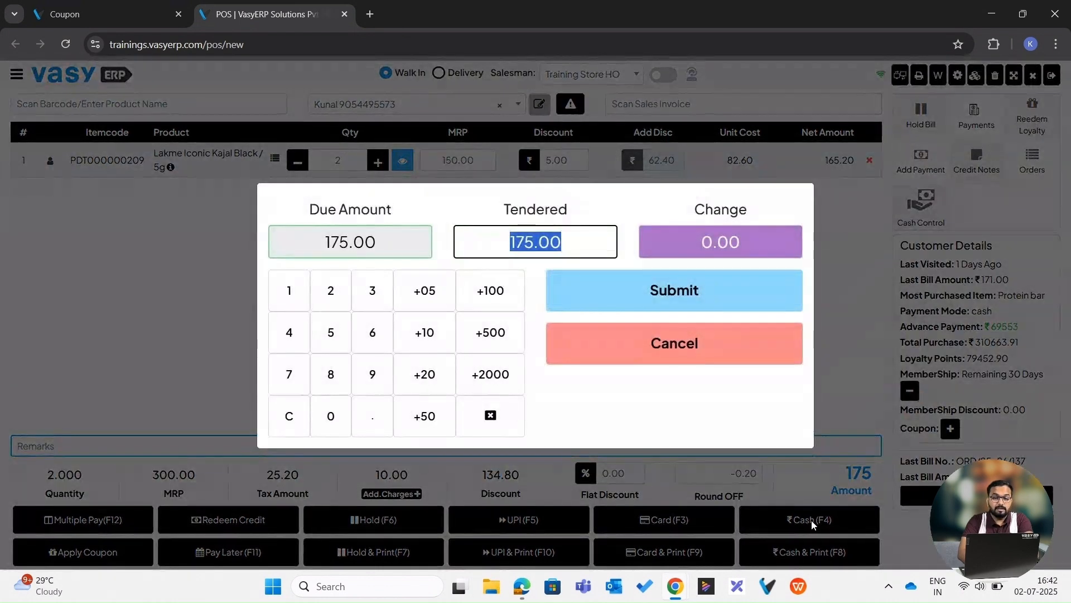
{"action": "left_click", "coordinate": [688, 296]}
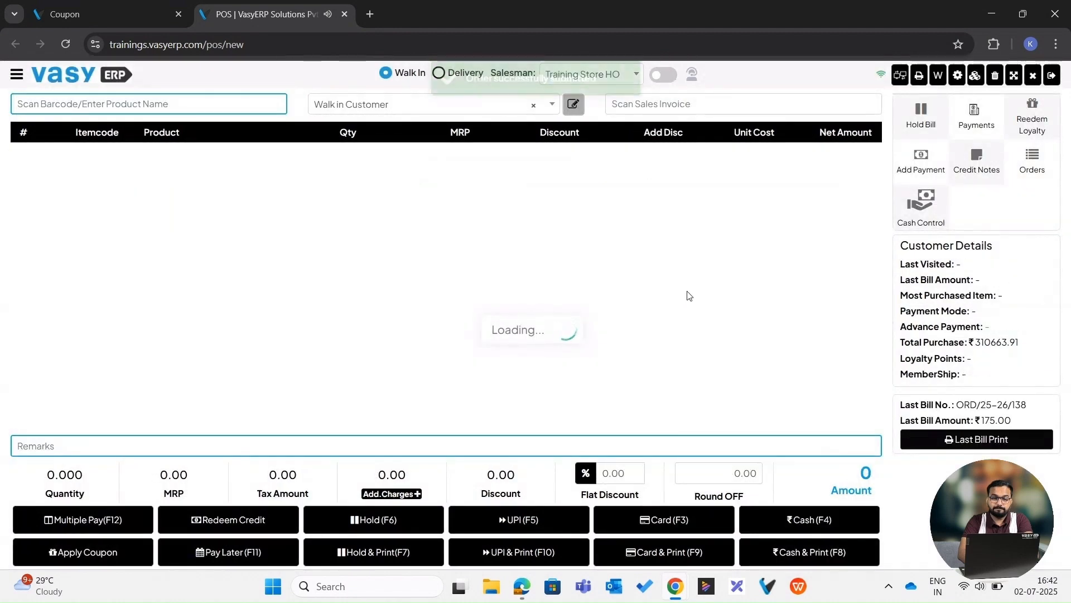
Start a new bill for the same customer and add the product Levi Jean S / Black.
{"action": "left_click", "coordinate": [356, 105]}
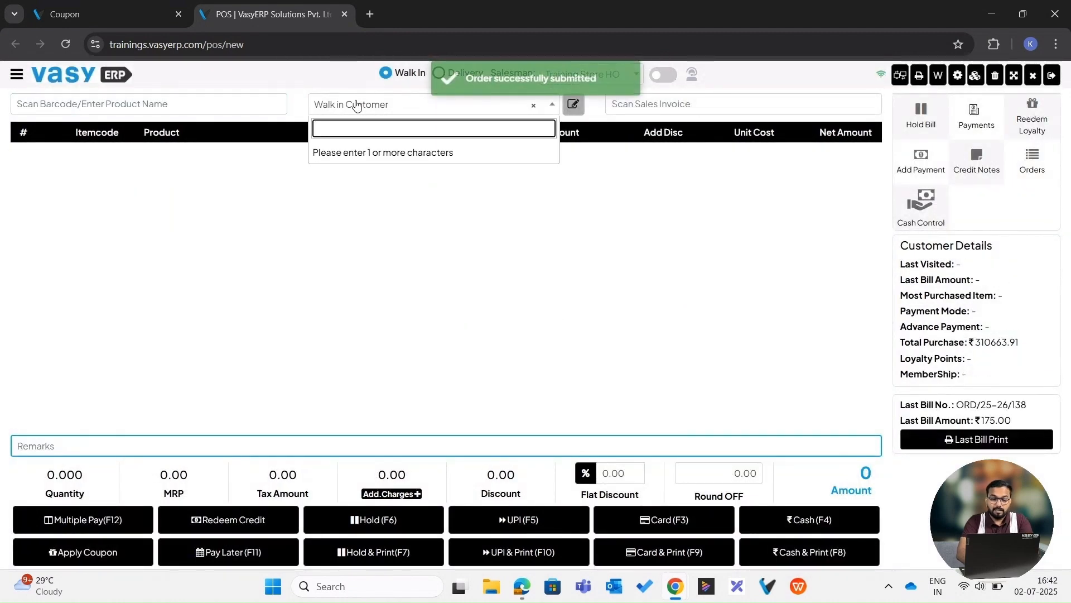
{"action": "type", "text": "ku"}
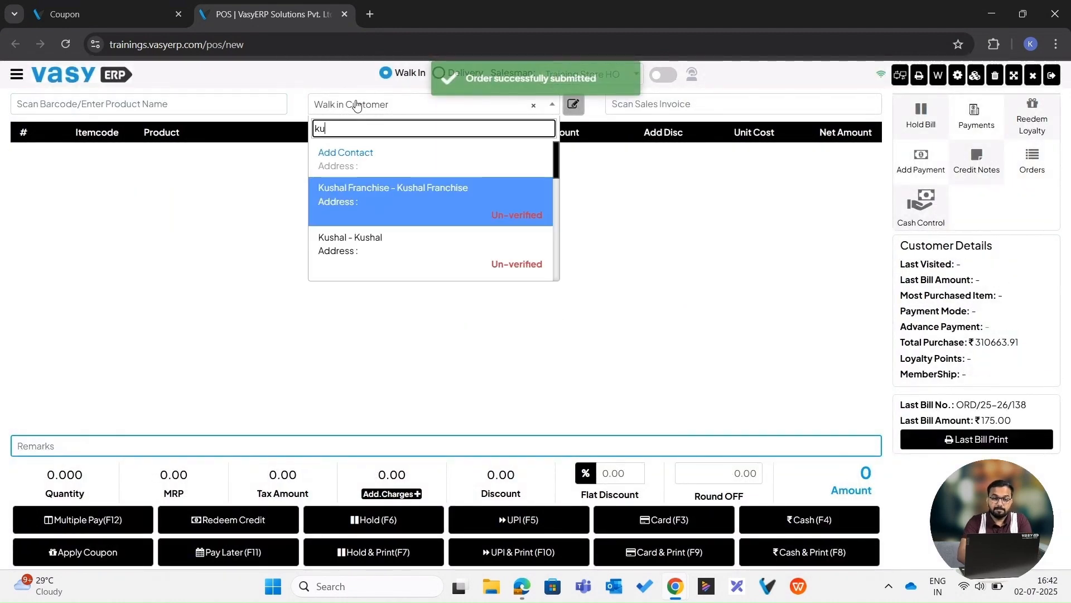
{"action": "type", "text": "na"}
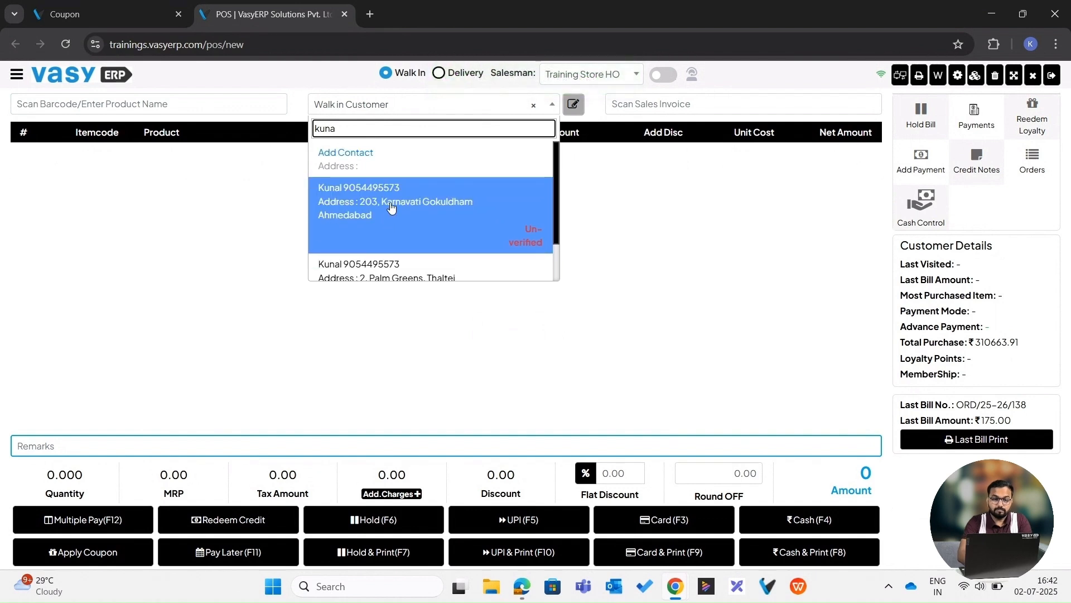
{"action": "left_click", "coordinate": [392, 207]}
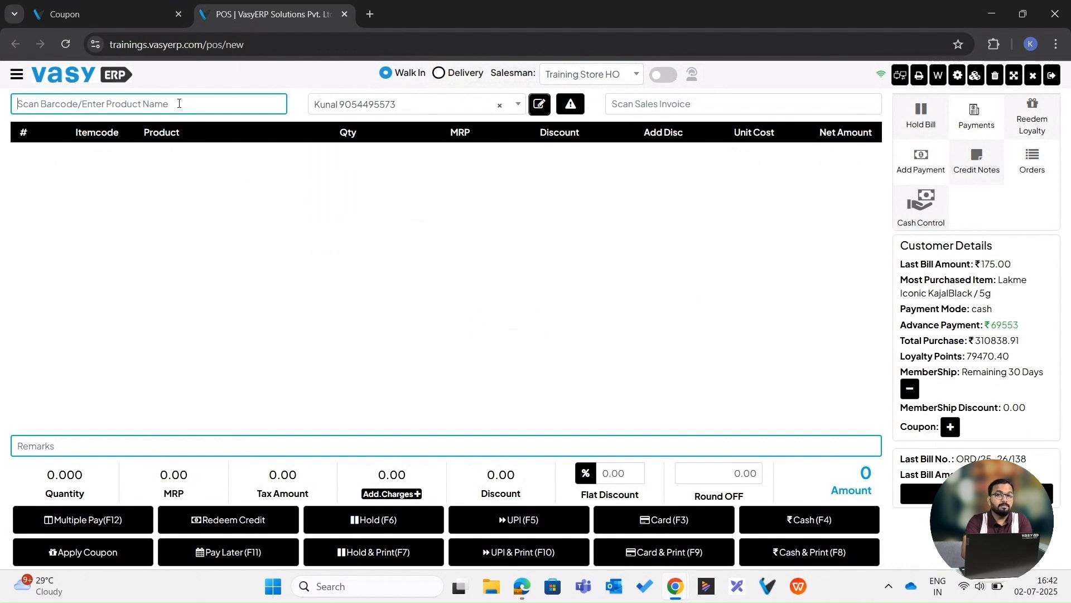
{"action": "type", "text": "l"}
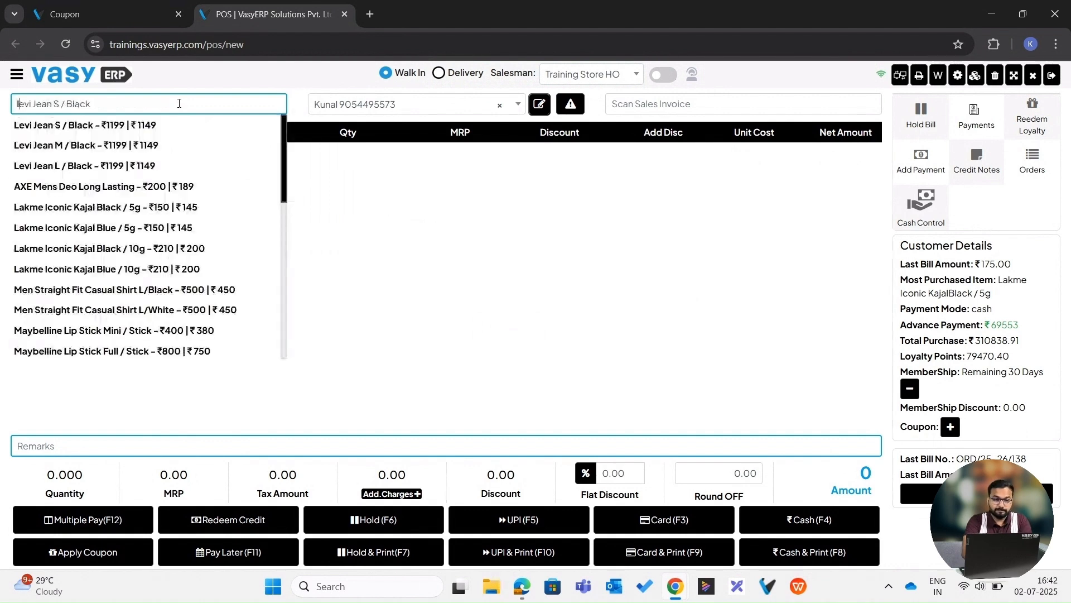
{"action": "left_click", "coordinate": [164, 125]}
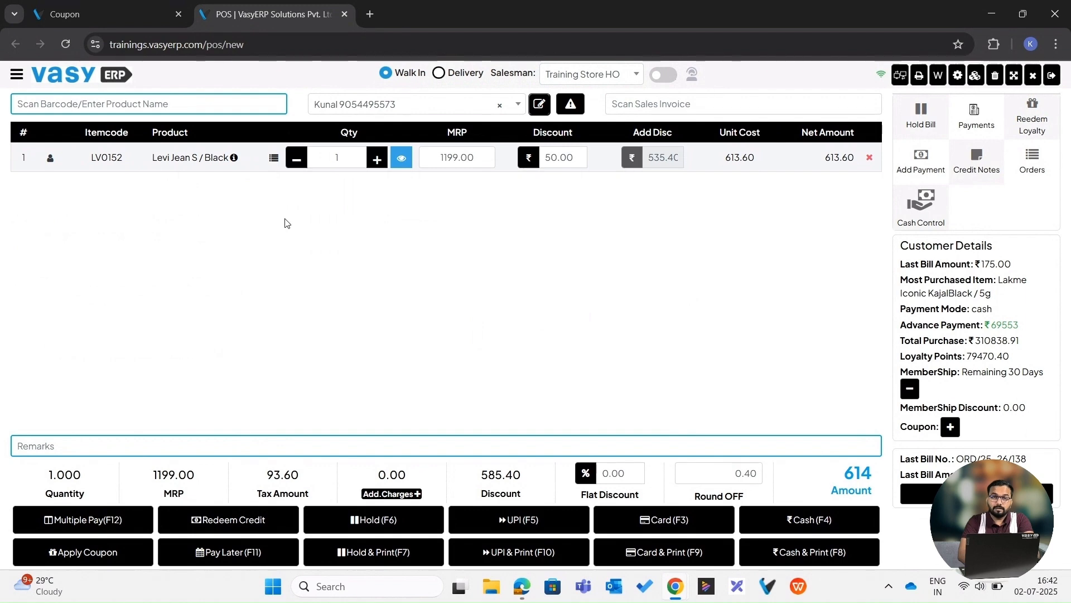
{"action": "left_click", "coordinate": [95, 554]}
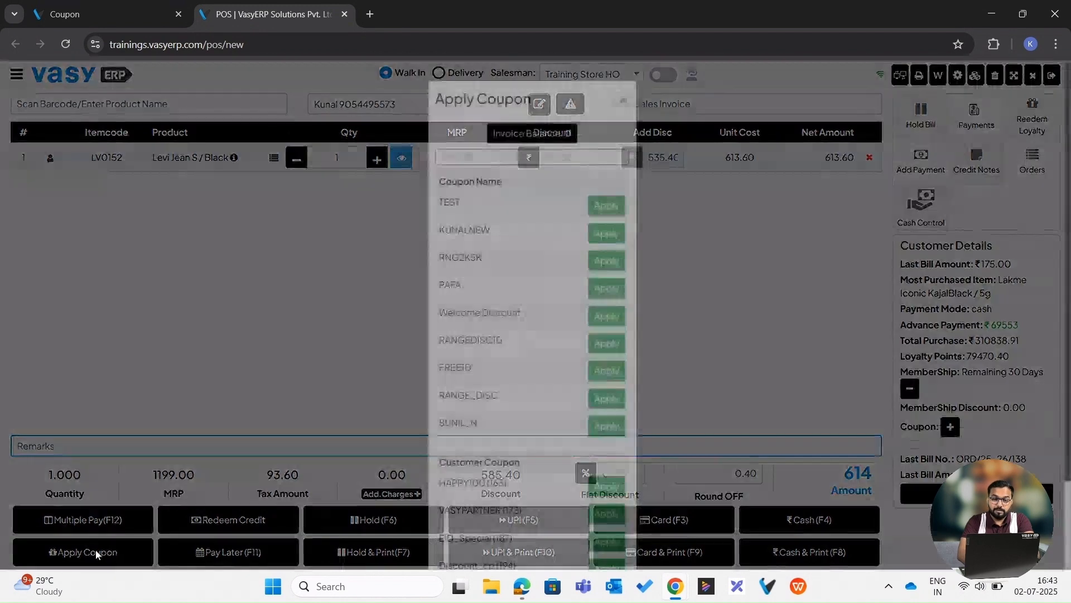
{"action": "scroll", "coordinate": [547, 401], "scroll_direction": "down", "scroll_amount": 2}
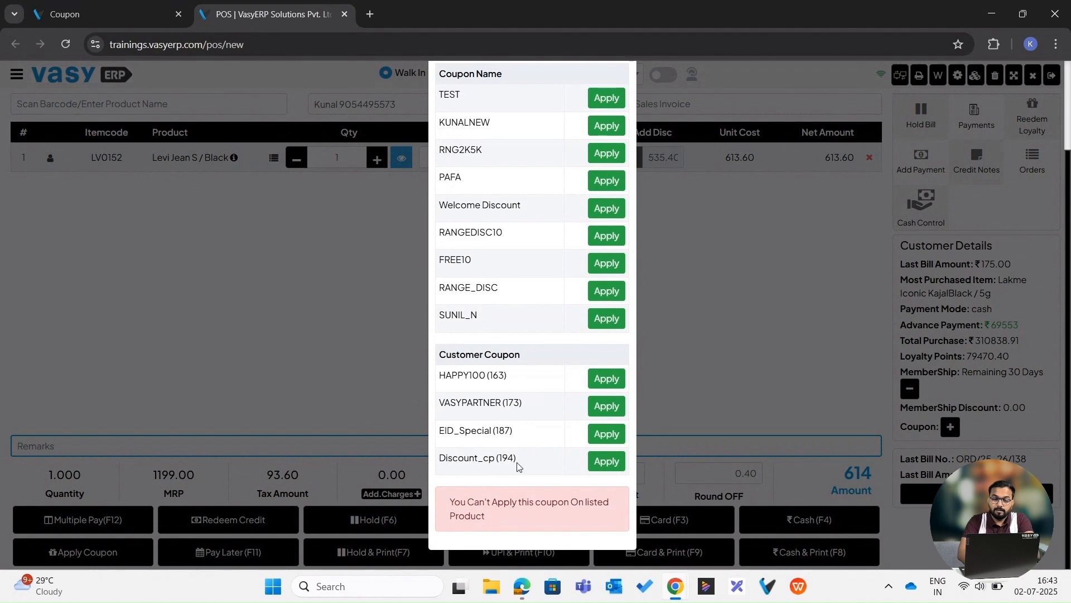
{"action": "left_click", "coordinate": [603, 461]}
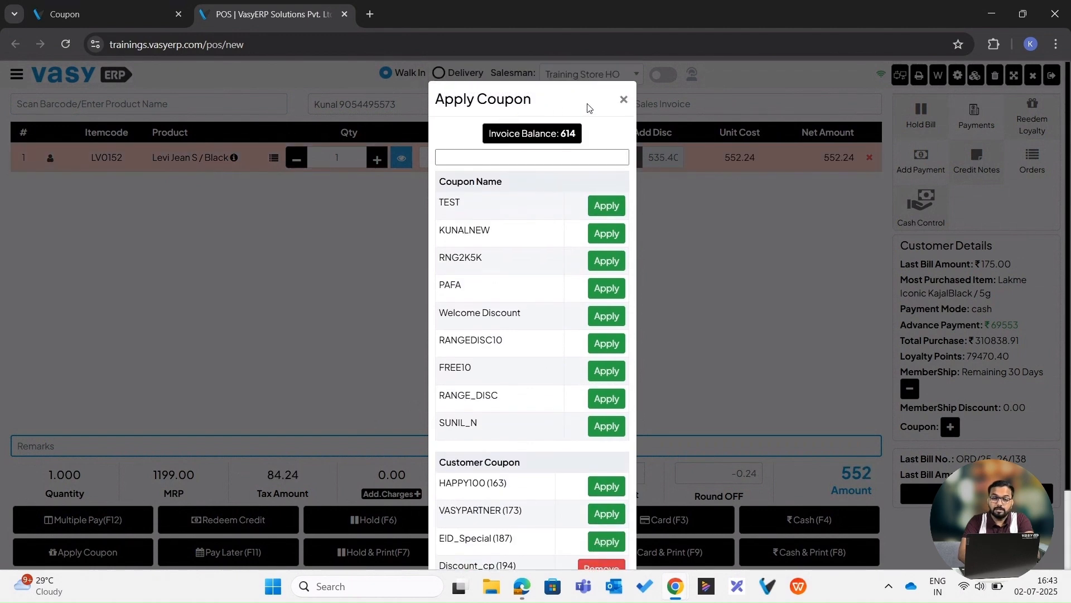
{"action": "left_click", "coordinate": [624, 99]}
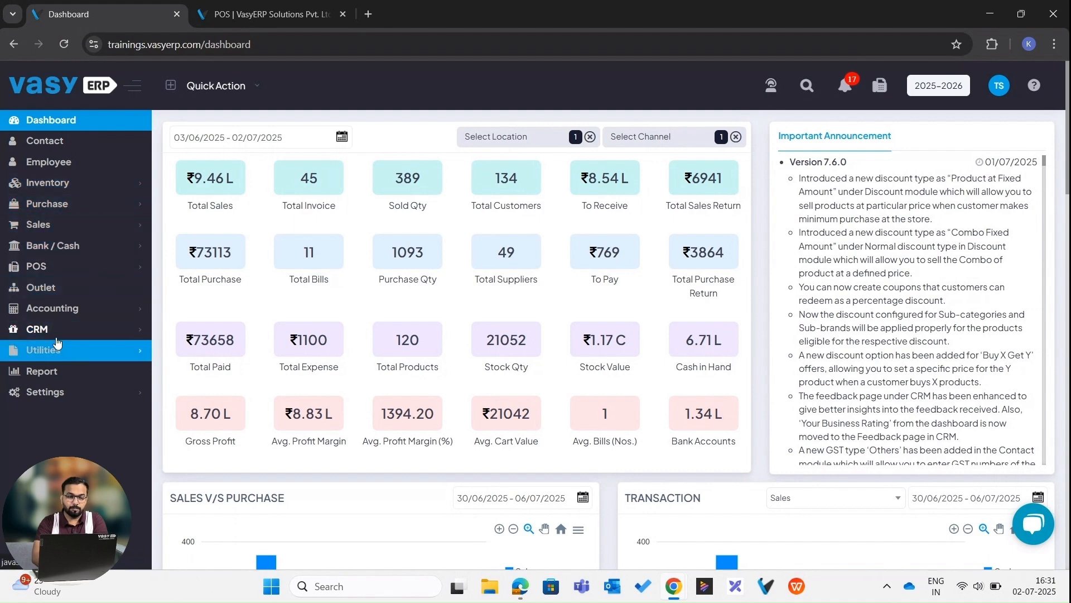
Start a new discount in the back office, keeping the Normal discount option, and enter Normal as its discount code.
{"action": "left_click", "coordinate": [56, 330]}
{"action": "left_click", "coordinate": [53, 394]}
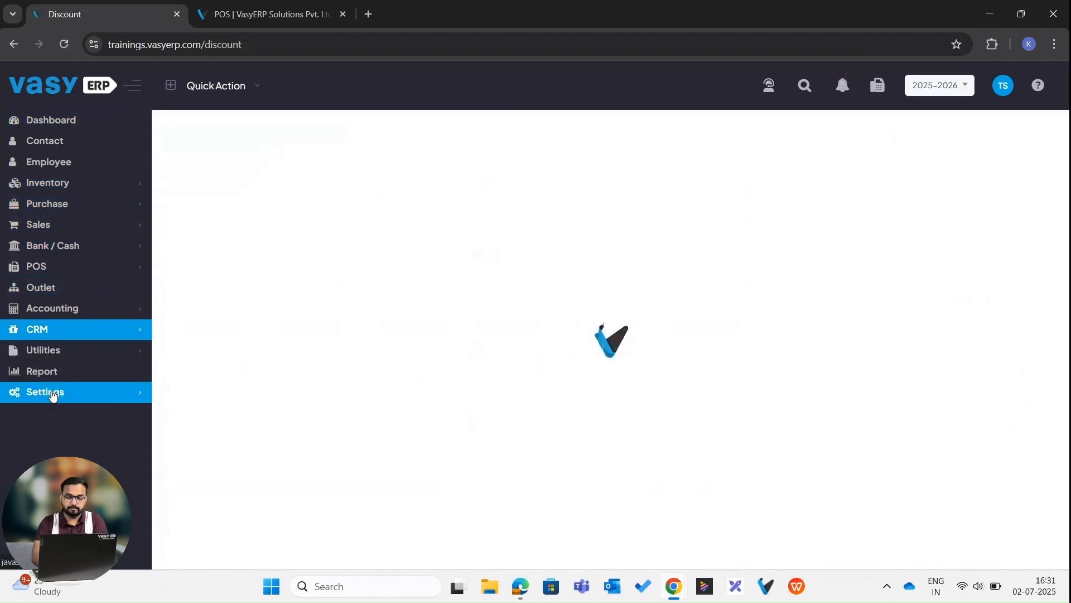
{"action": "left_click", "coordinate": [1008, 227]}
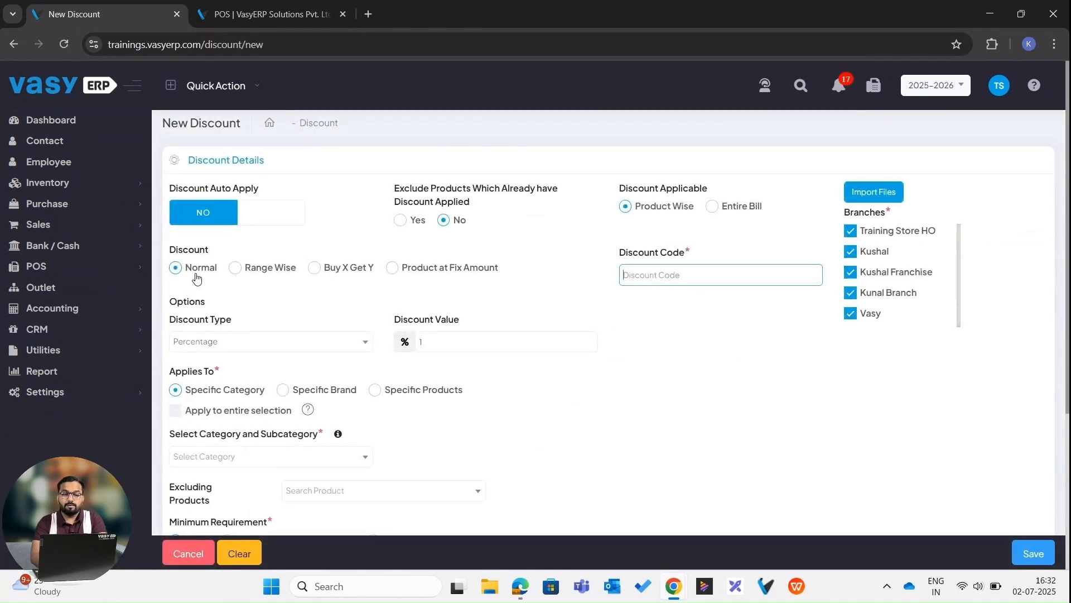
{"action": "scroll", "coordinate": [196, 277], "scroll_direction": "down", "scroll_amount": 1}
{"action": "left_click", "coordinate": [660, 216]}
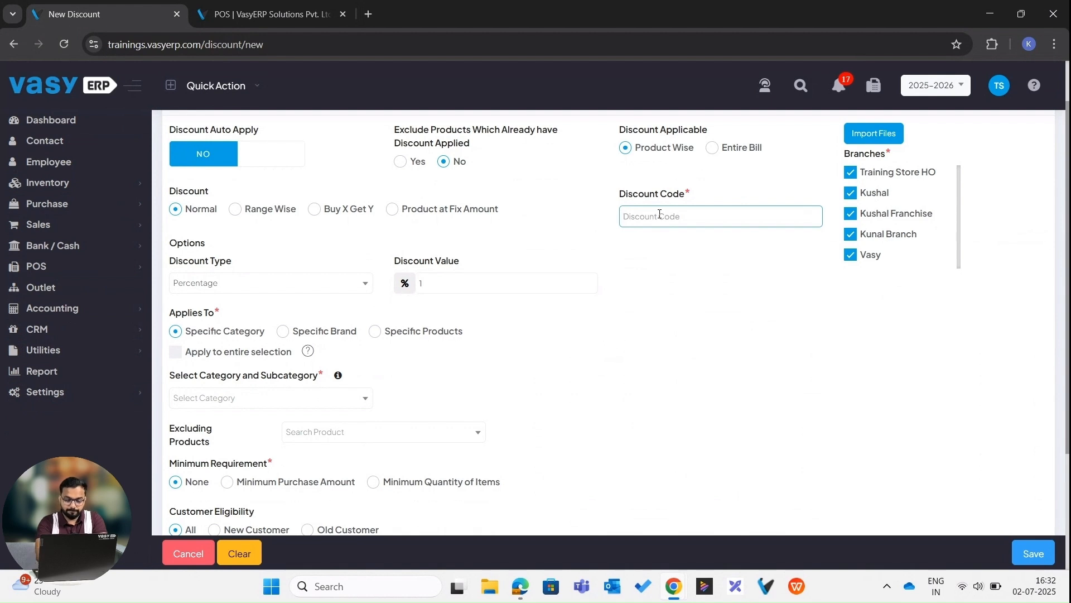
{"action": "type", "text": "Normal"}
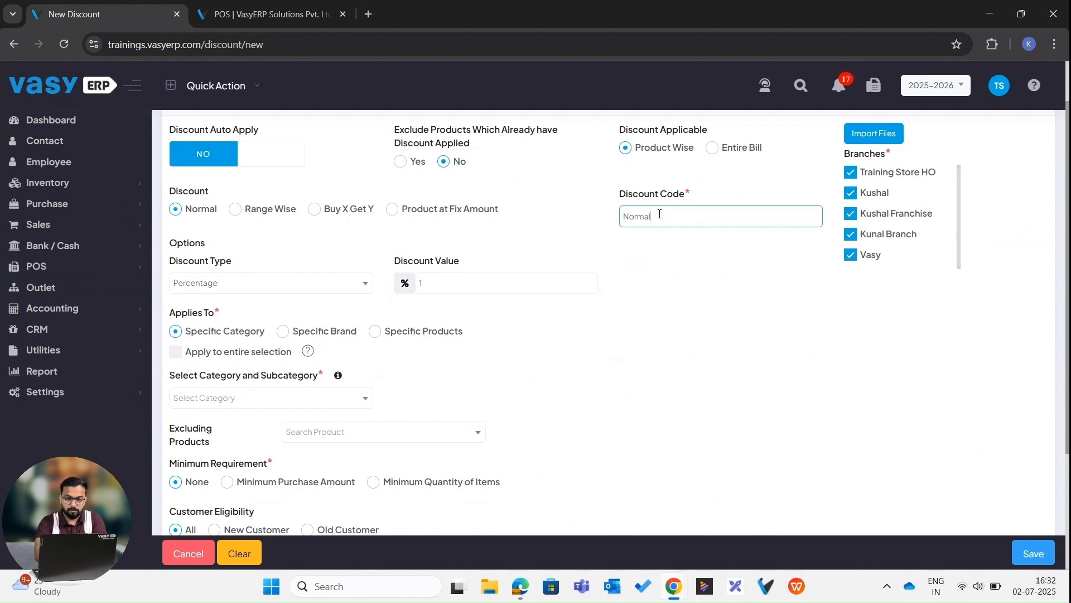
Complete the discount code as Normal_subcategory and set the percentage discount value to 10.
{"action": "type", "text": "_sub"}
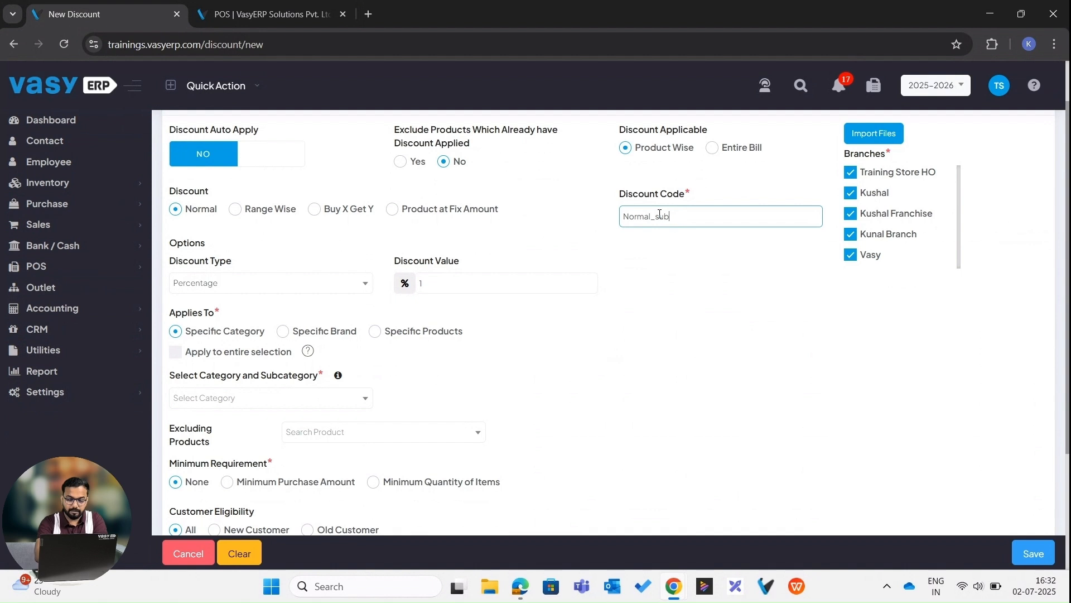
{"action": "type", "text": "category"}
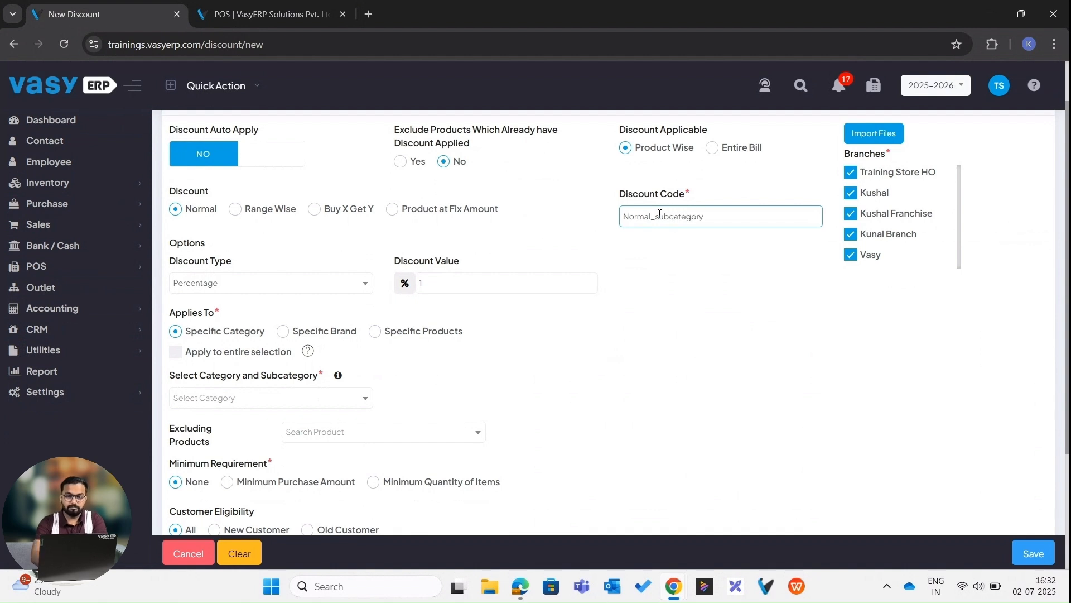
{"action": "left_click", "coordinate": [463, 282]}
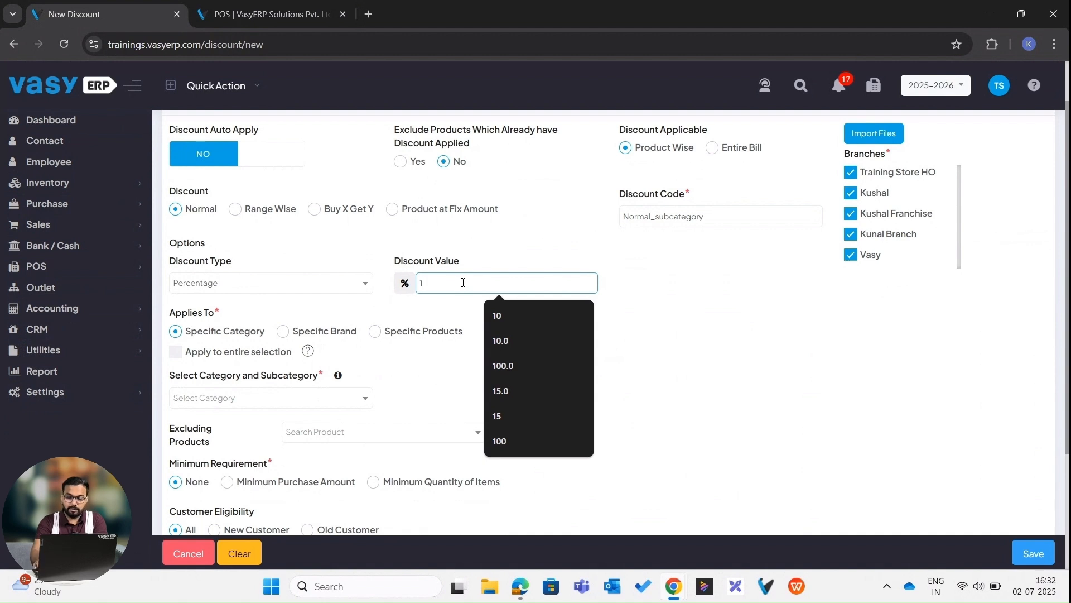
{"action": "type", "text": "0"}
{"action": "left_click", "coordinate": [670, 285]}
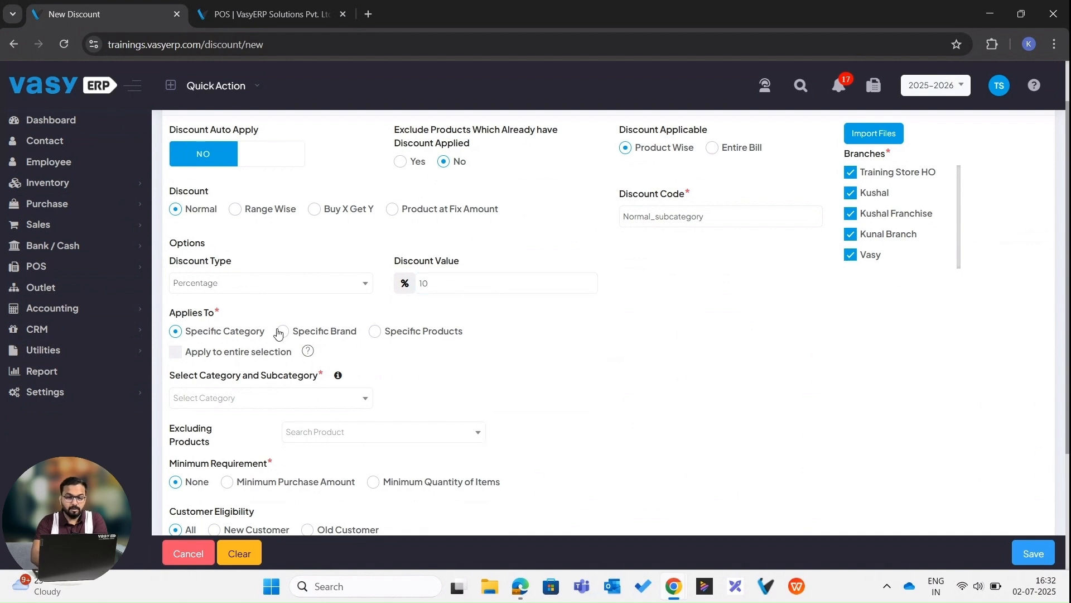
Search the category and subcategory list for Chocolate and add Chocolate as the category the discount applies to.
{"action": "left_click", "coordinate": [222, 400]}
{"action": "type", "text": "Cho"}
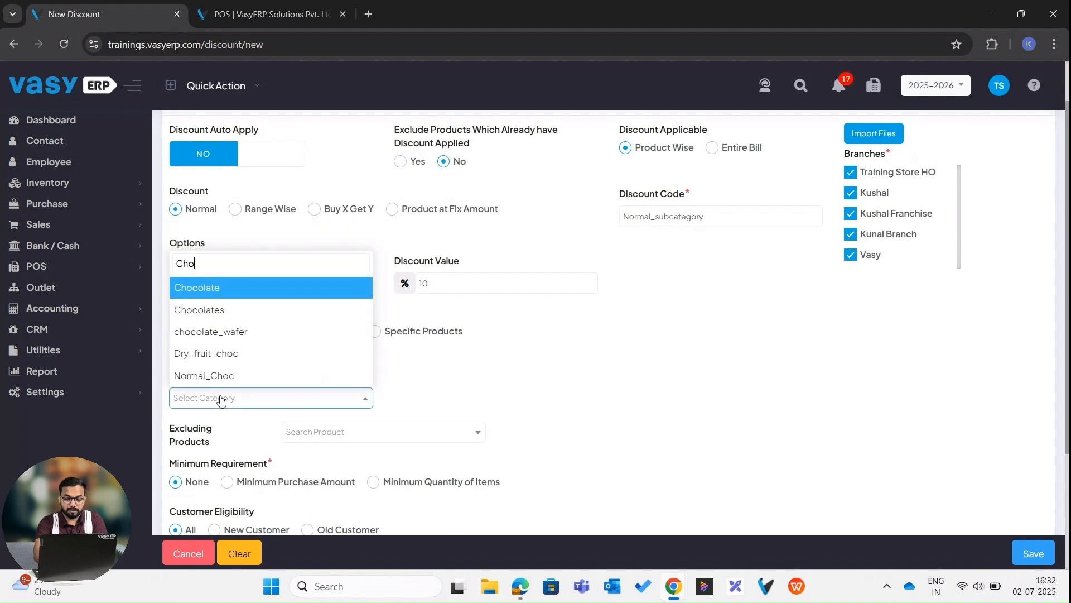
{"action": "type", "text": "colate"}
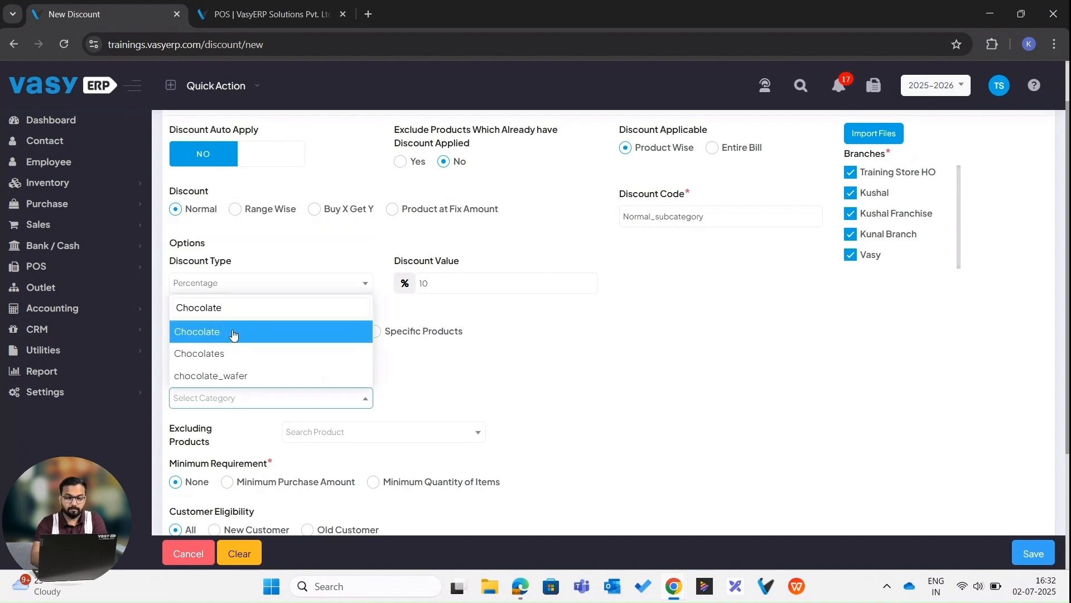
{"action": "left_click", "coordinate": [233, 335]}
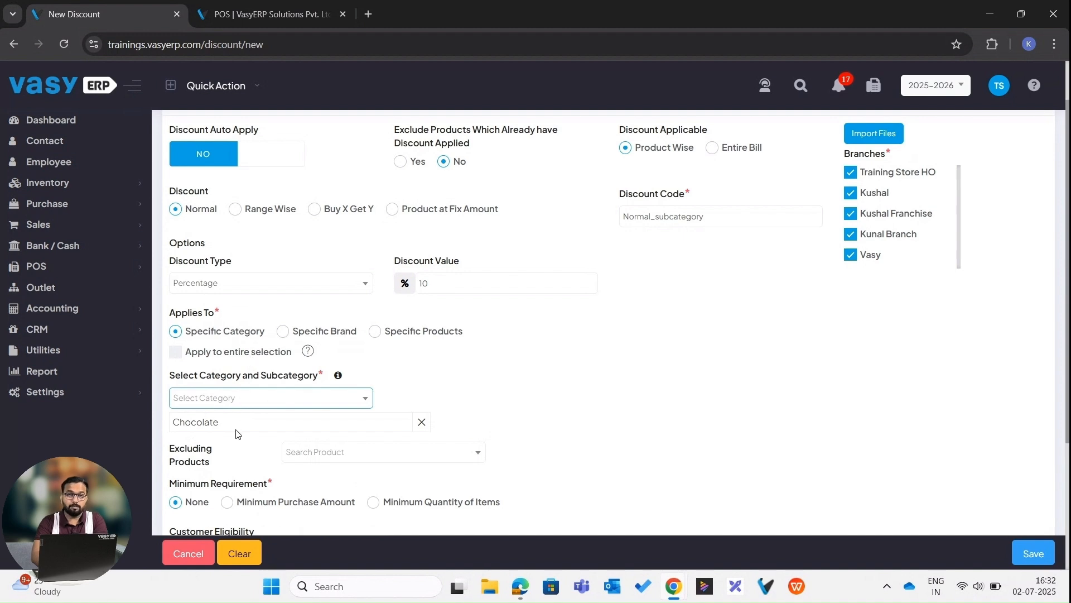
{"action": "scroll", "coordinate": [461, 407], "scroll_direction": "down", "scroll_amount": 2}
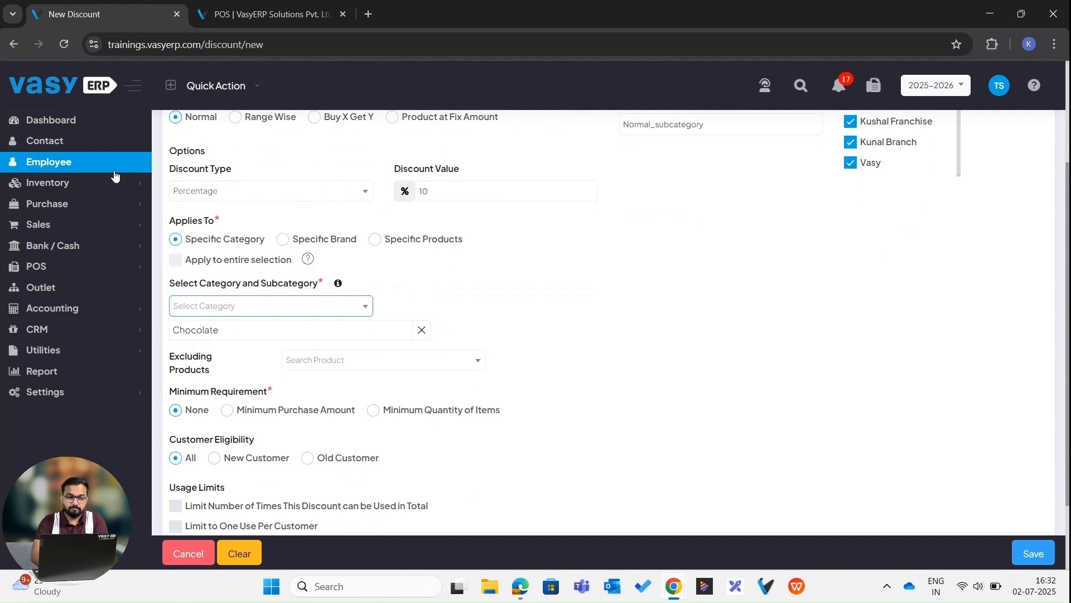
Open the Category/Brand list in a new browser tab, search categories for chocol and check Chocolate's parent category.
{"action": "left_click", "coordinate": [73, 187]}
{"action": "left_click", "coordinate": [66, 247], "text": "ctrl"}
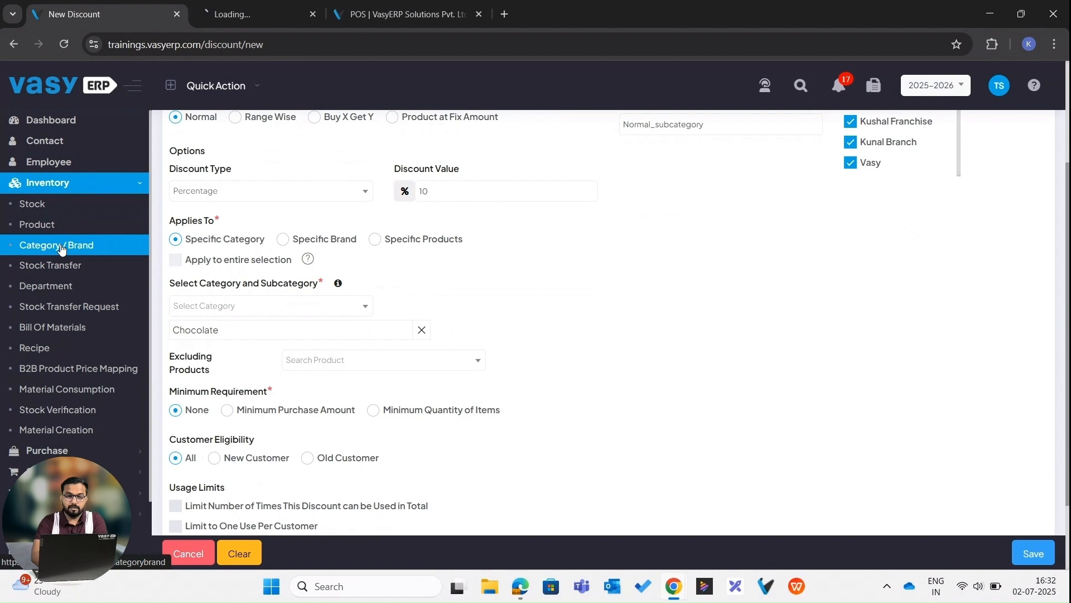
{"action": "left_click", "coordinate": [258, 9]}
{"action": "left_click", "coordinate": [450, 156]}
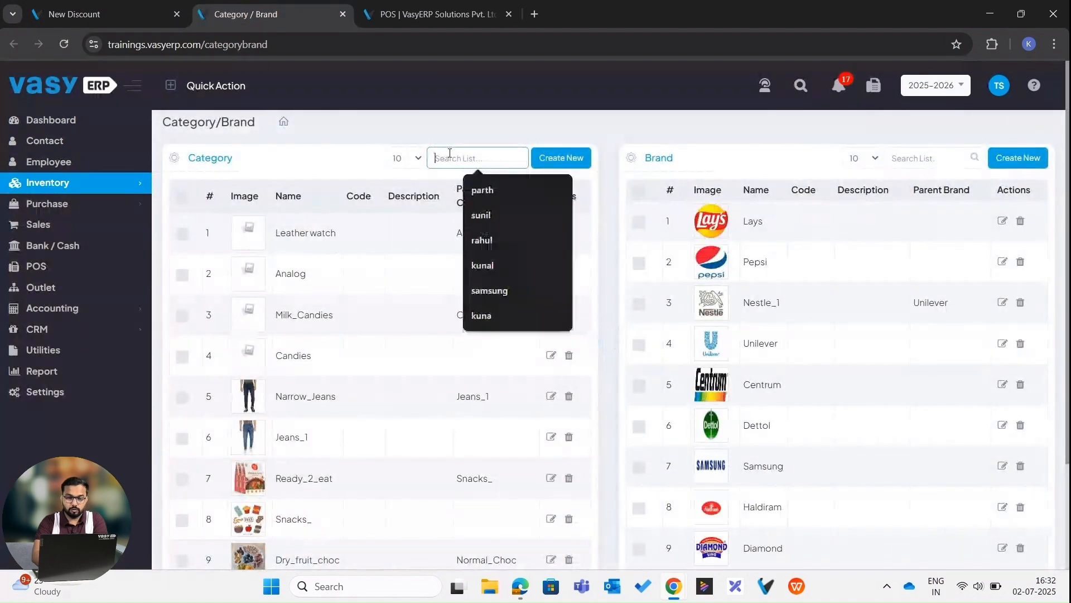
{"action": "type", "text": "dhocol"}
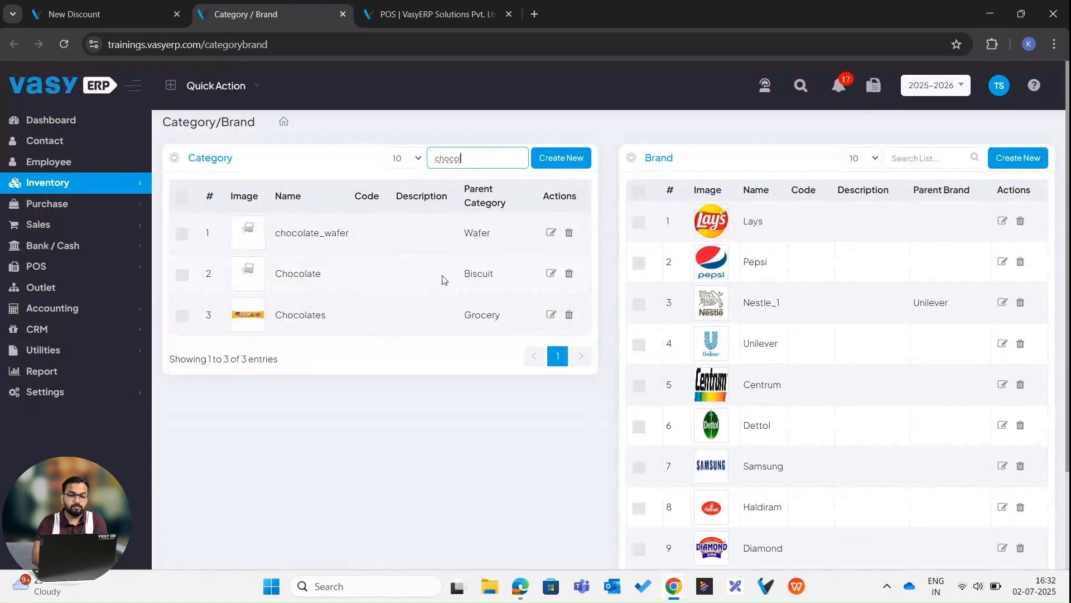
{"action": "double_click", "coordinate": [482, 268]}
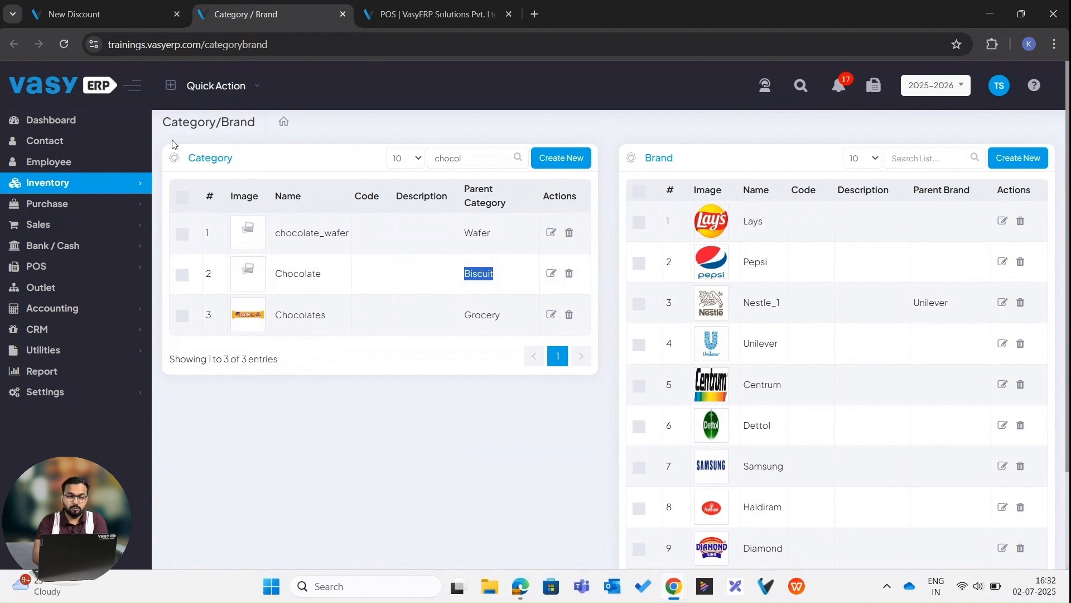
Search the product list for oreo, open Oreo Biscuit and check its sub category.
{"action": "left_click", "coordinate": [45, 184]}
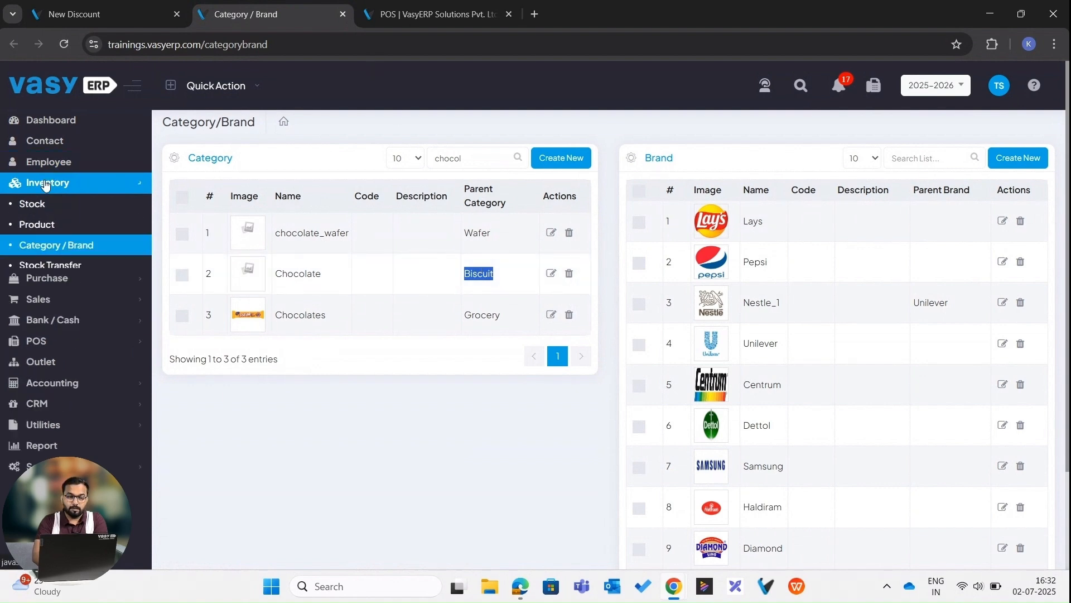
{"action": "left_click", "coordinate": [44, 223]}
{"action": "left_click", "coordinate": [806, 161]}
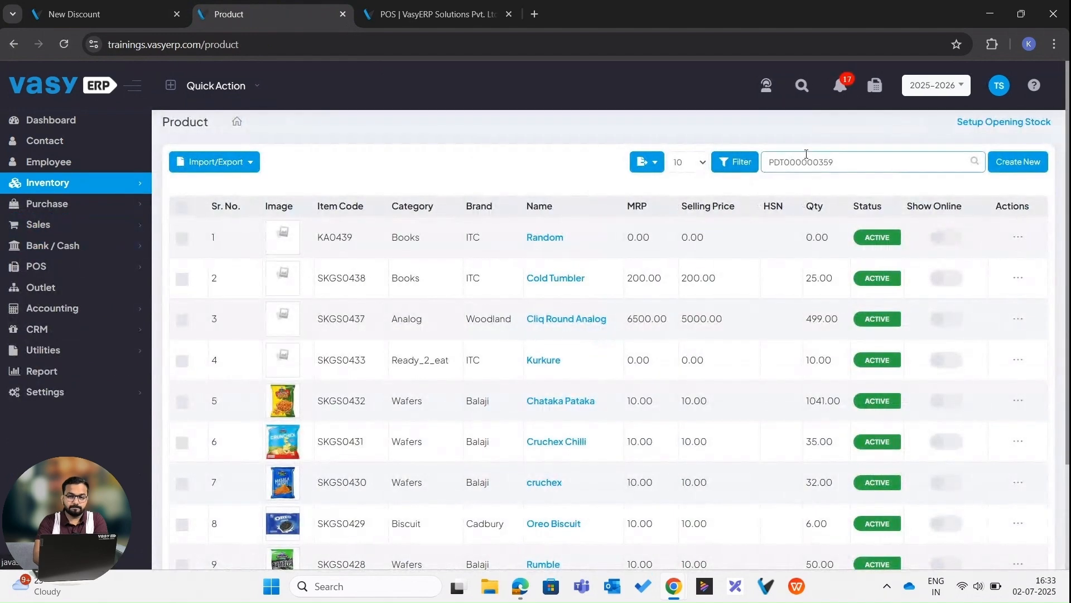
{"action": "double_click", "coordinate": [803, 158]}
{"action": "type", "text": "oreo"}
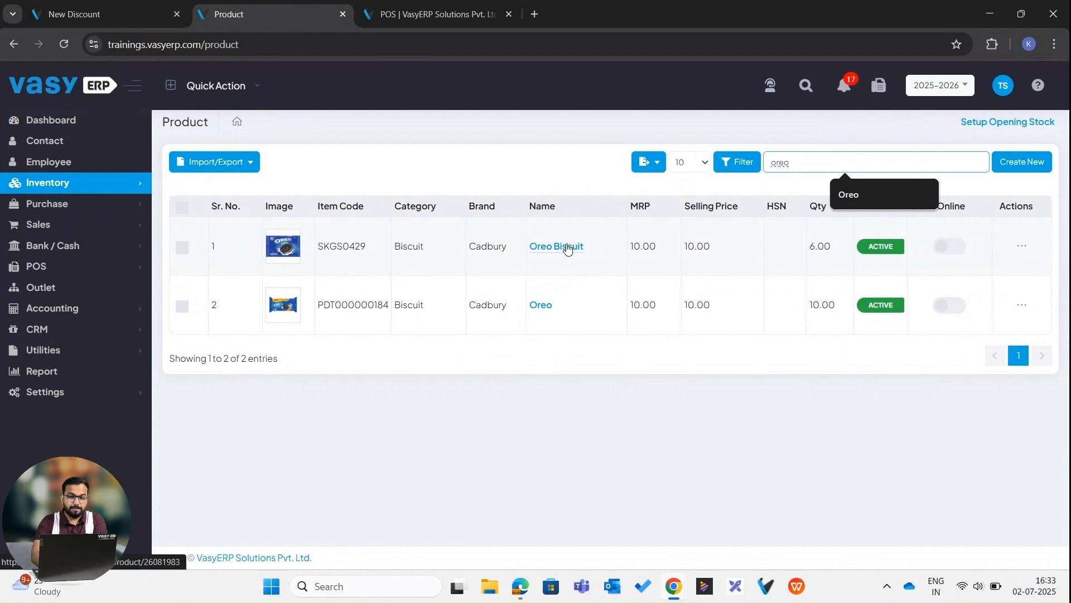
{"action": "left_click", "coordinate": [568, 247]}
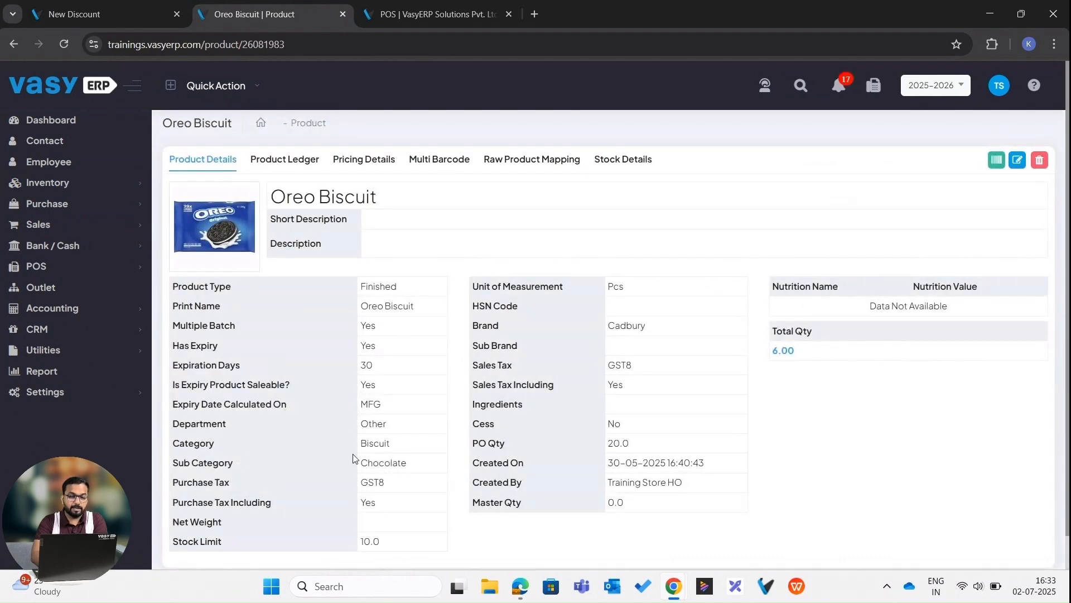
{"action": "double_click", "coordinate": [385, 463]}
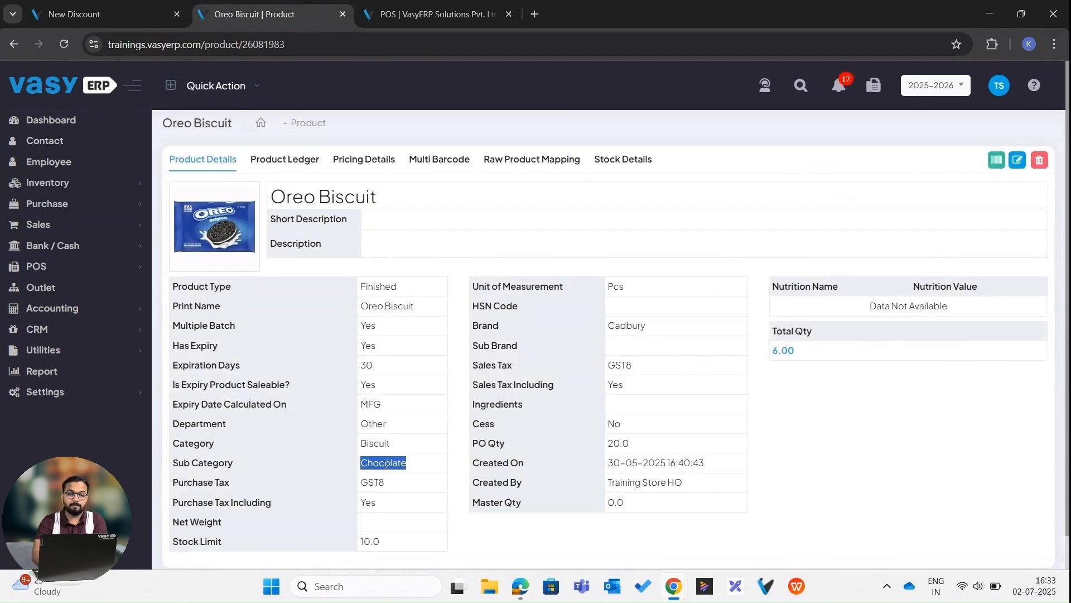
Return to the new discount form and save the Normal_subcategory discount.
{"action": "left_click", "coordinate": [64, 6]}
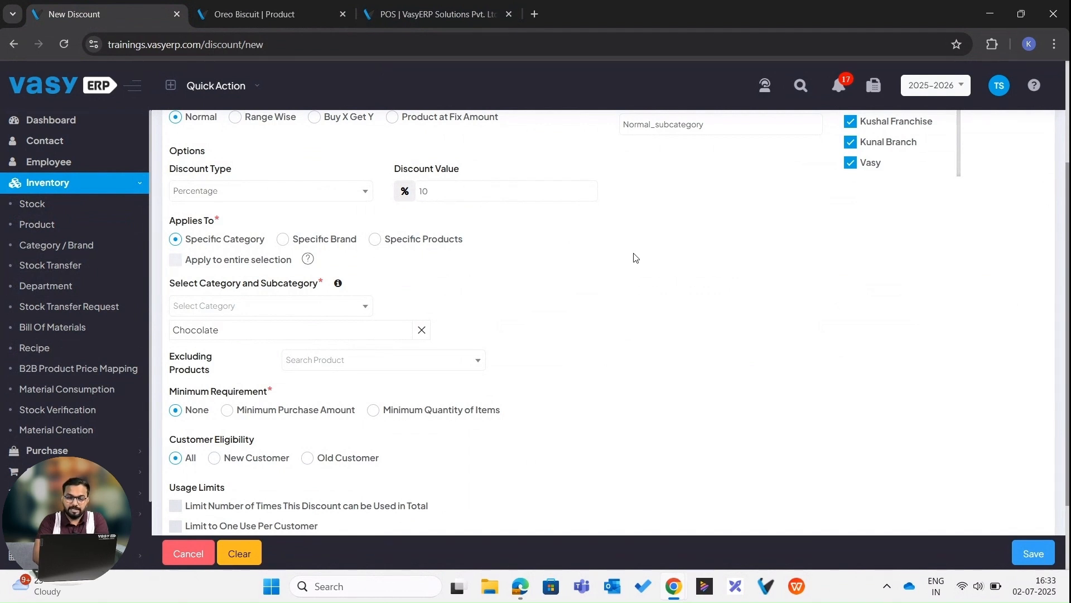
{"action": "scroll", "coordinate": [635, 257], "scroll_direction": "down", "scroll_amount": 2}
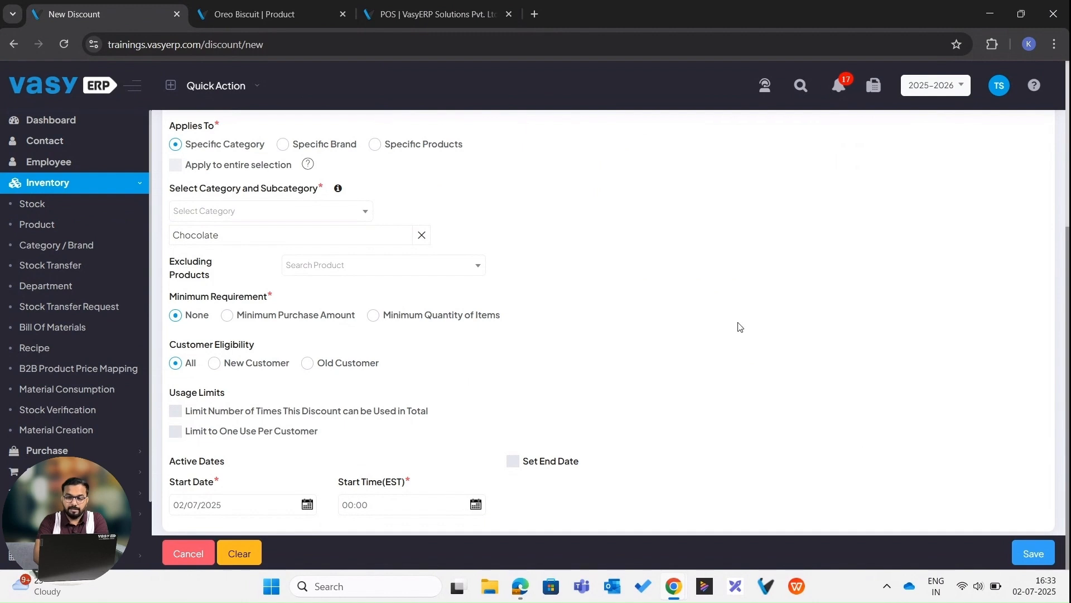
{"action": "left_click", "coordinate": [1033, 552]}
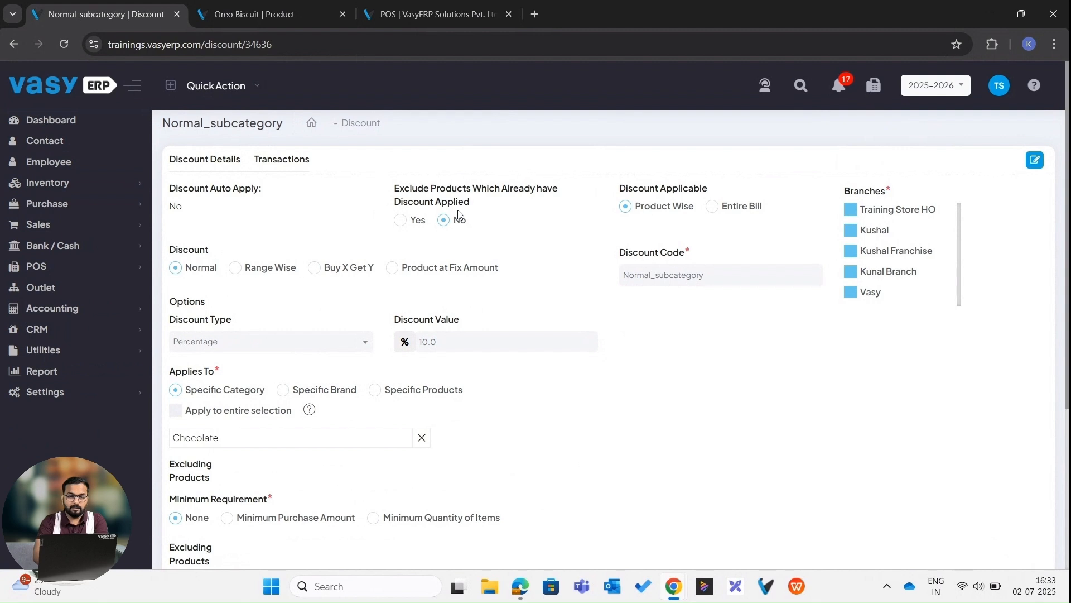
{"action": "triple_click", "coordinate": [171, 124]}
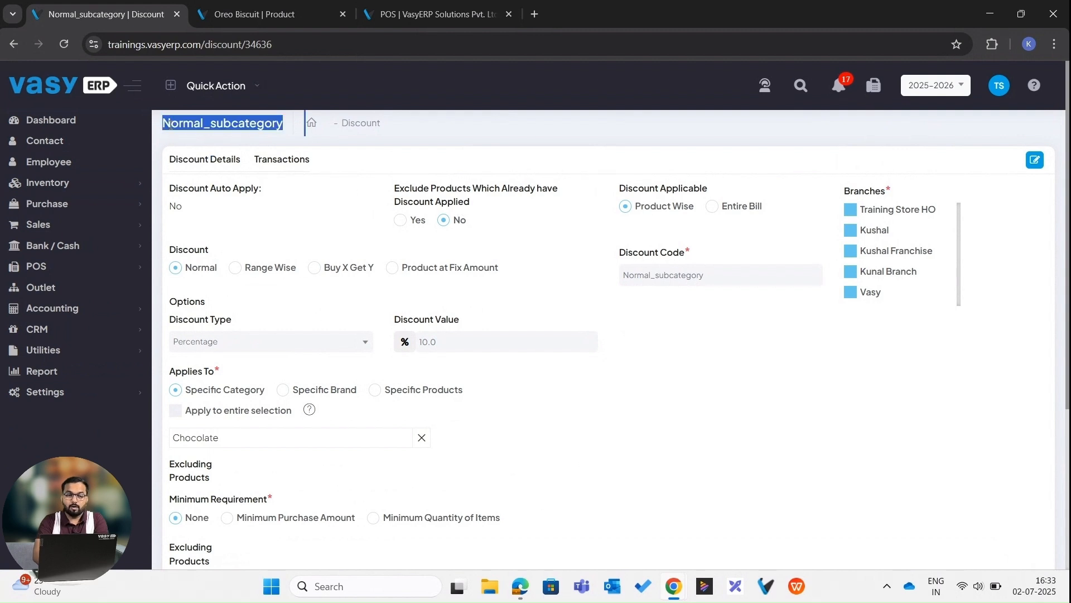
{"action": "left_click", "coordinate": [483, 133]}
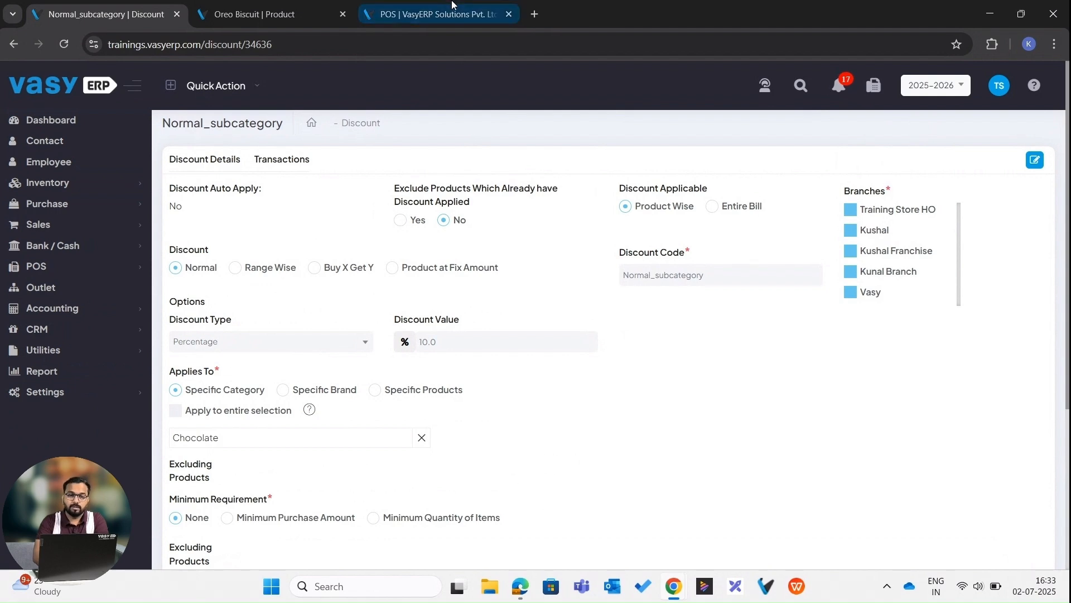
Reload the POS billing page and add the product Oreo Biscuit to the walk-in customer's bill.
{"action": "left_click", "coordinate": [432, 14]}
{"action": "left_click", "coordinate": [65, 45]}
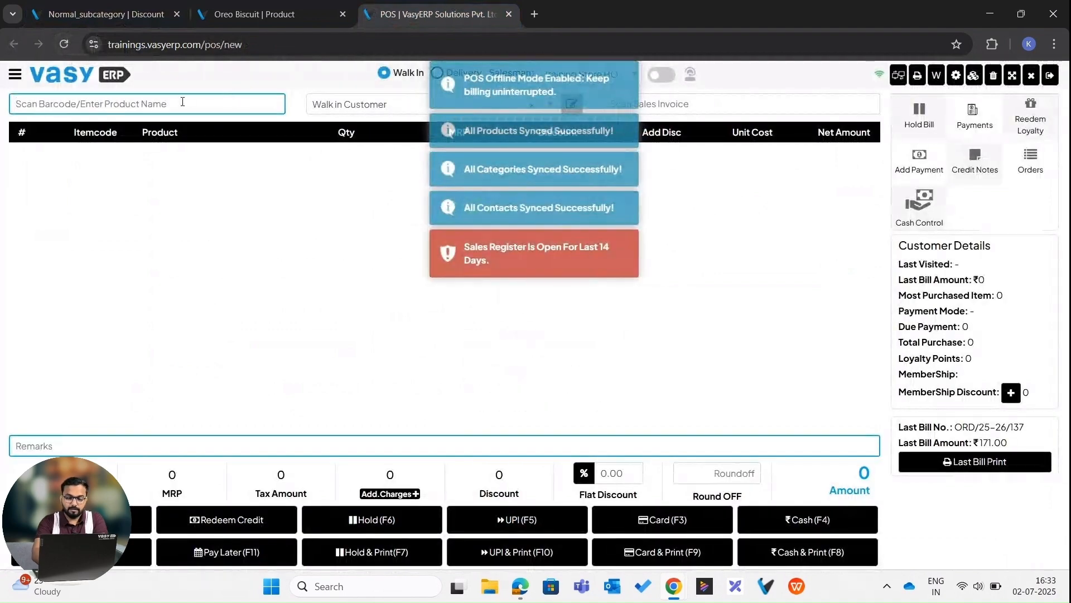
{"action": "type", "text": "oreo"}
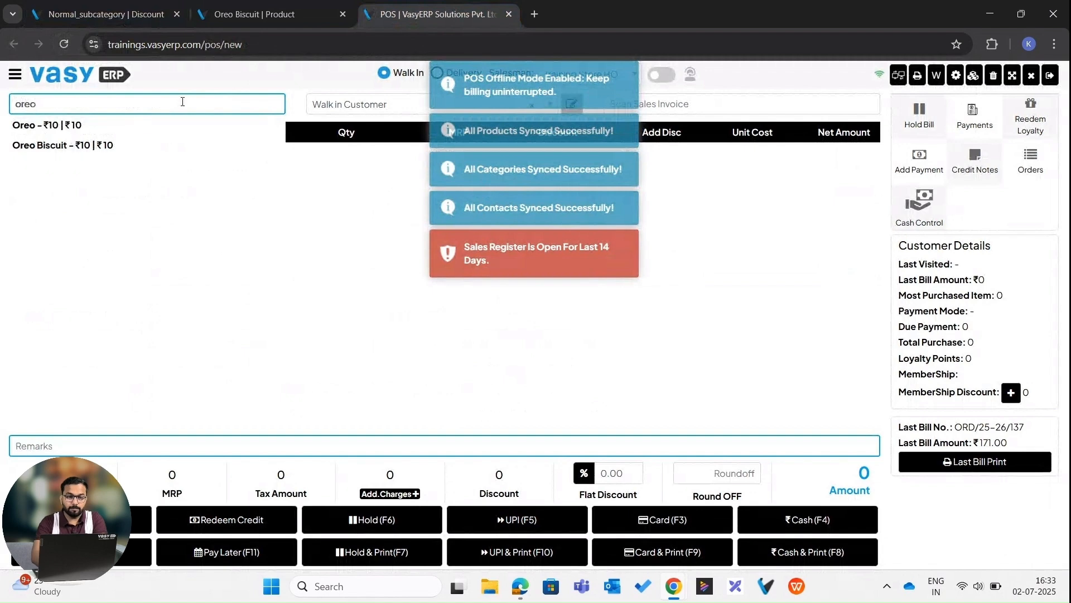
{"action": "left_click", "coordinate": [128, 144]}
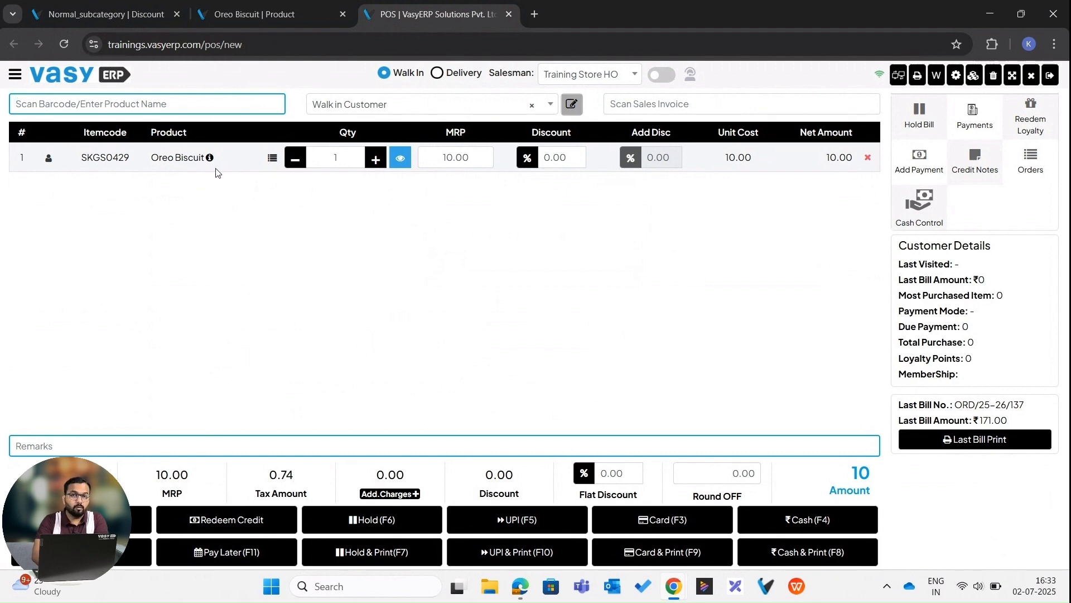
Apply the Normal_subcategory coupon to the Oreo Biscuit bill and return to the bill.
{"action": "left_click", "coordinate": [80, 551]}
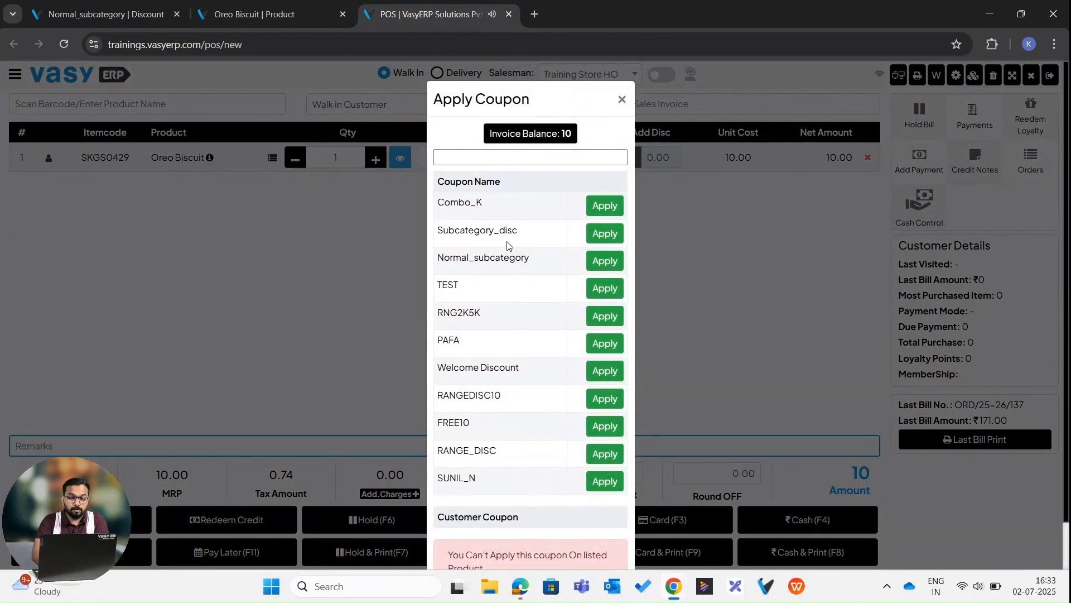
{"action": "left_click", "coordinate": [604, 262]}
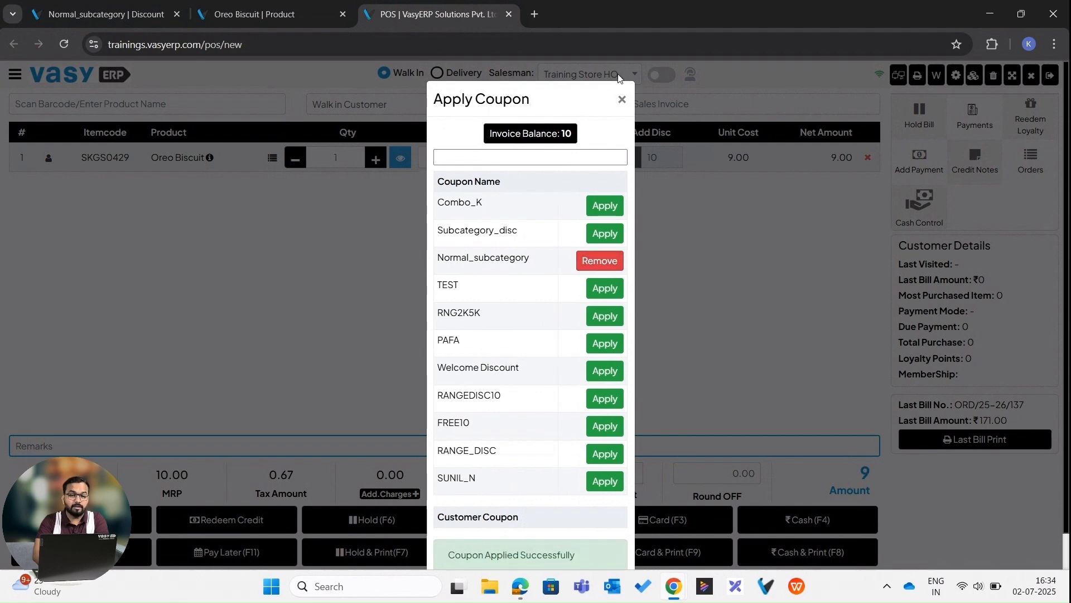
{"action": "left_click", "coordinate": [621, 100]}
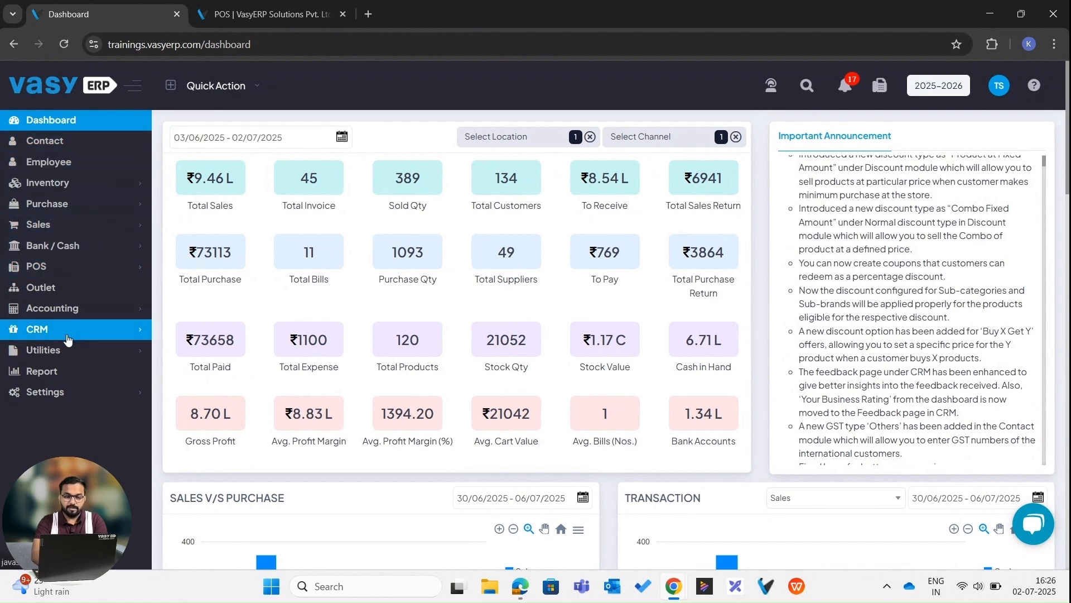
Start a new discount from the CRM discount list and choose Buy X Get Y as the discount kind.
{"action": "left_click", "coordinate": [67, 337]}
{"action": "left_click", "coordinate": [45, 392]}
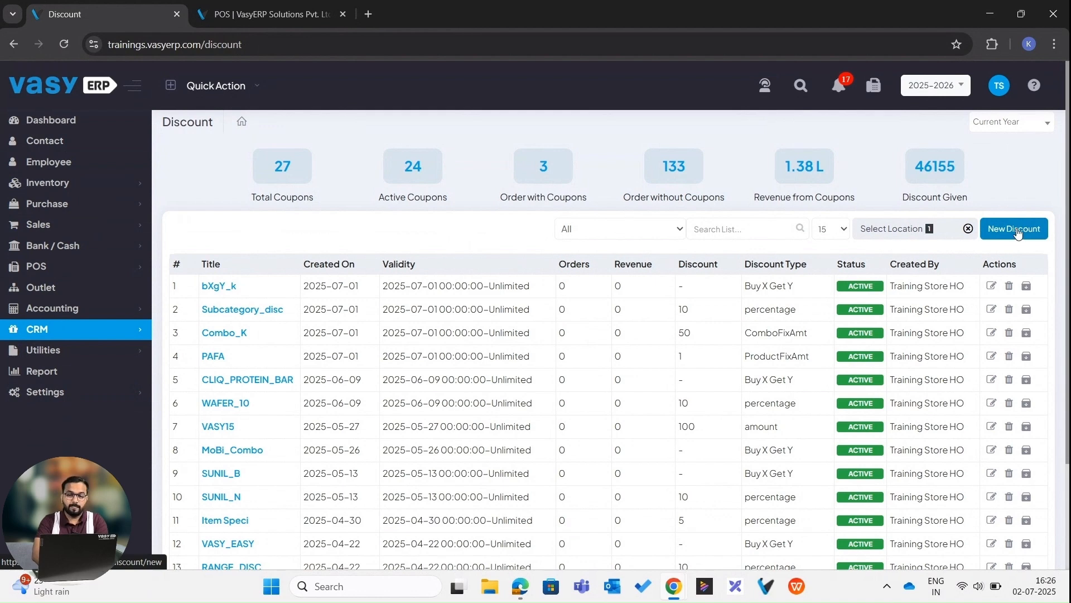
{"action": "left_click", "coordinate": [1016, 230]}
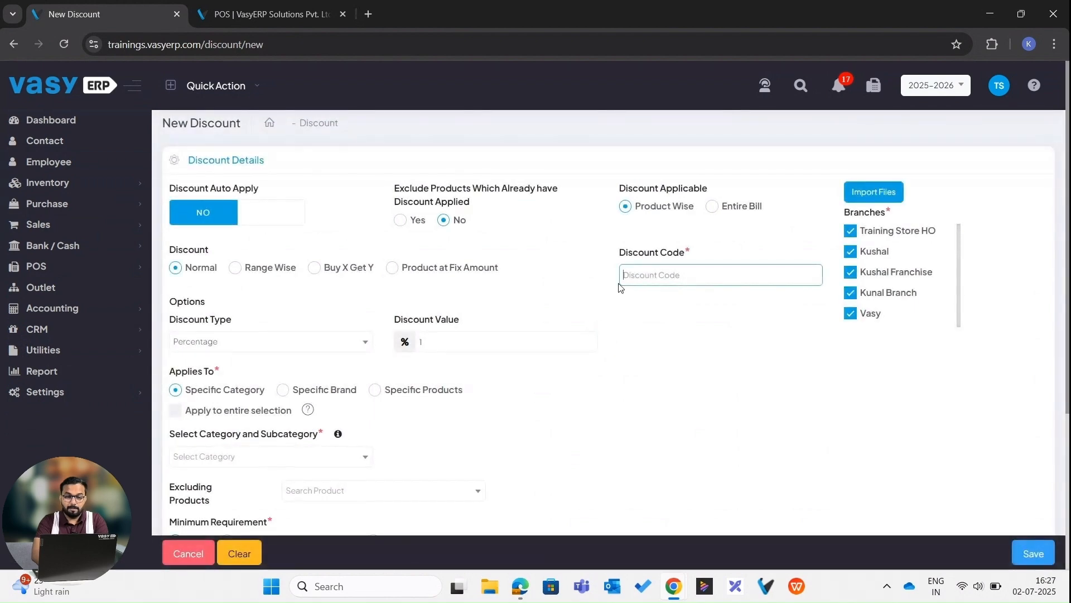
{"action": "scroll", "coordinate": [619, 288], "scroll_direction": "down", "scroll_amount": 2}
{"action": "scroll", "coordinate": [614, 291], "scroll_direction": "up", "scroll_amount": 2}
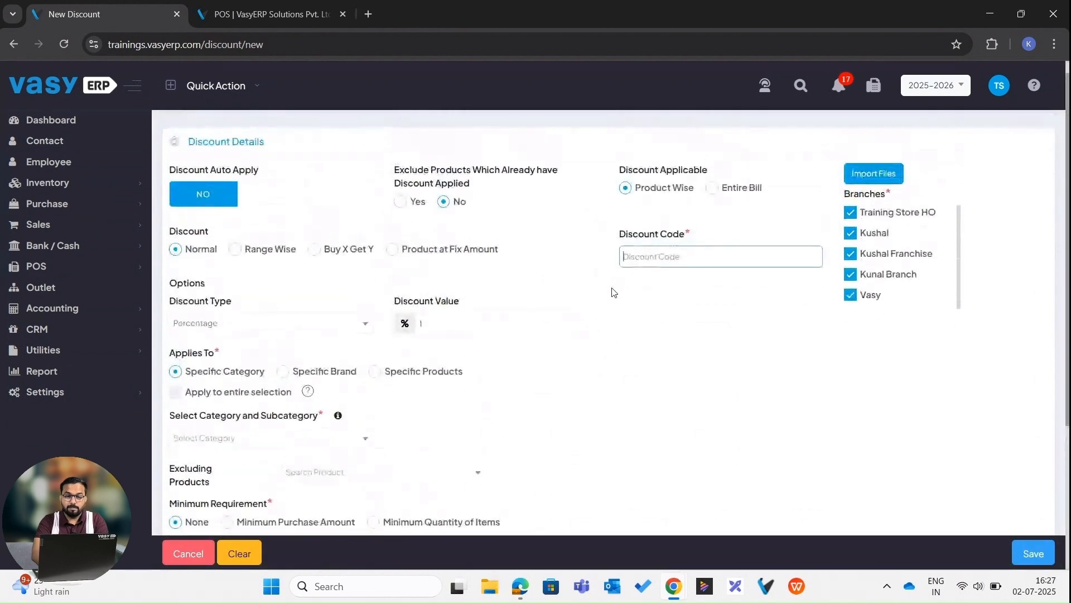
{"action": "left_click", "coordinate": [330, 258]}
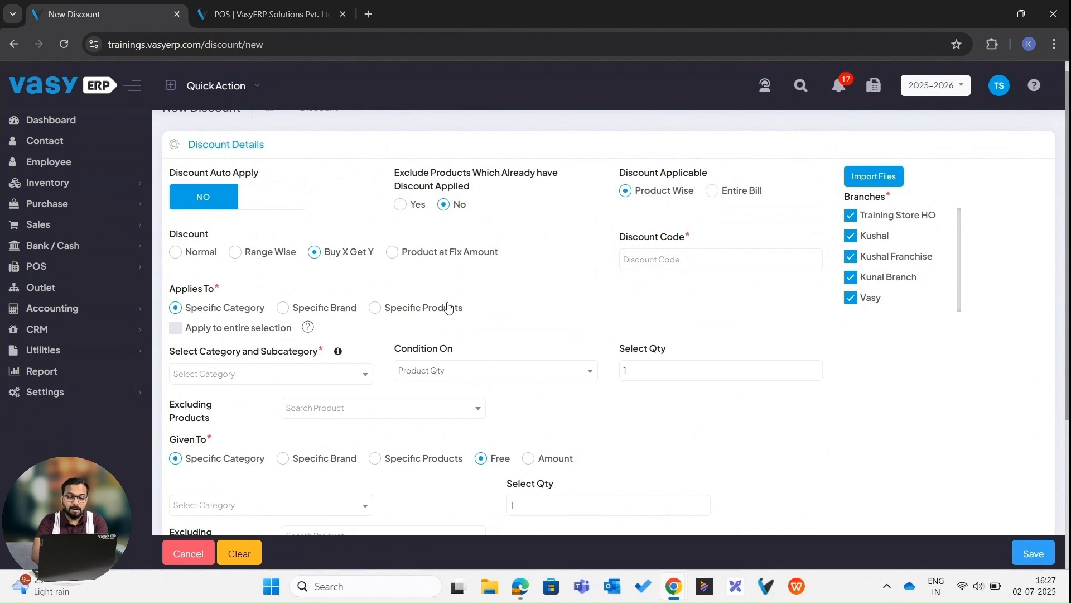
Set the Given To benefit of the Buy X Get Y discount to Amount.
{"action": "scroll", "coordinate": [457, 306], "scroll_direction": "down", "scroll_amount": 3}
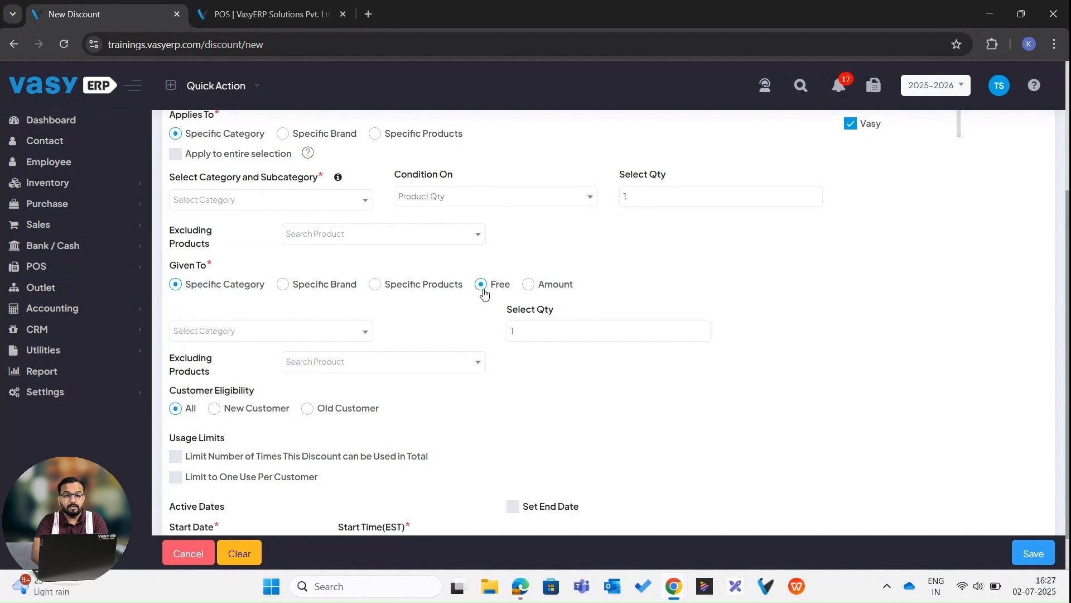
{"action": "left_click", "coordinate": [530, 290]}
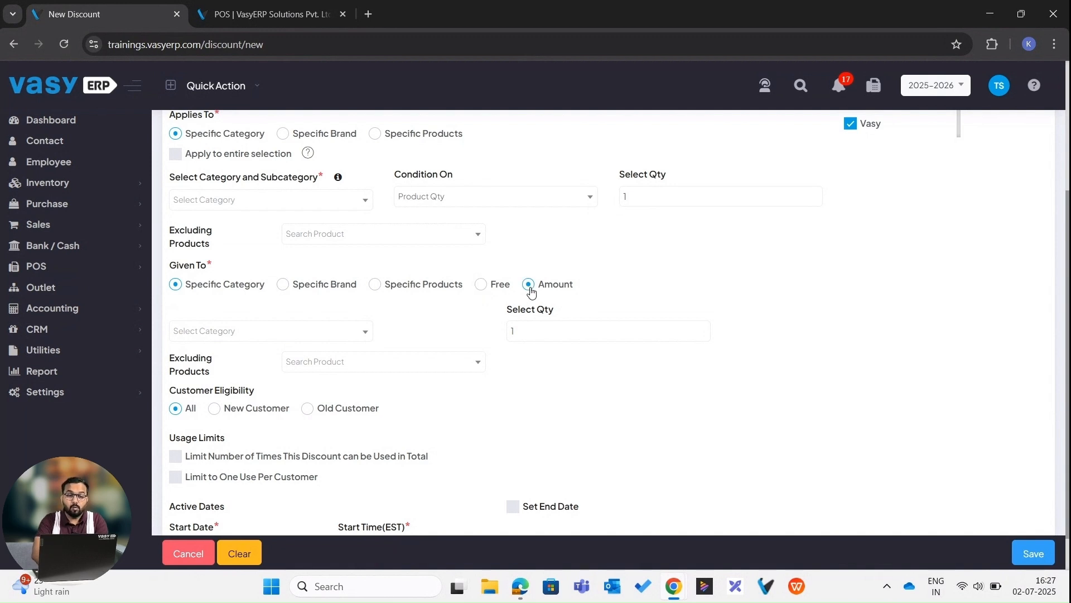
{"action": "scroll", "coordinate": [531, 291], "scroll_direction": "up", "scroll_amount": 1}
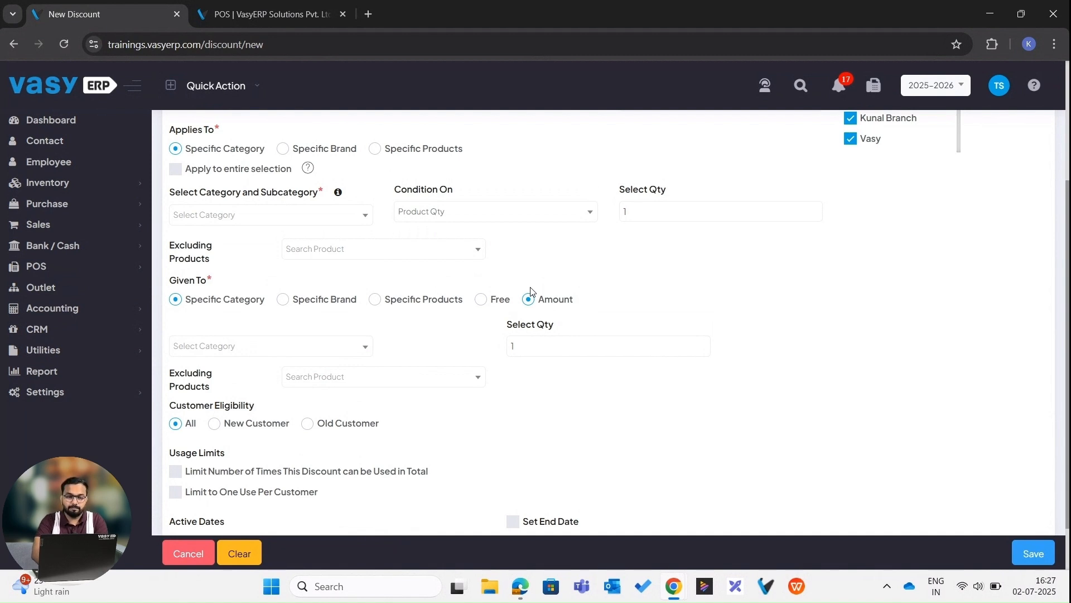
Enter BXGY_test as the discount code of the new Buy X Get Y discount.
{"action": "scroll", "coordinate": [531, 290], "scroll_direction": "up", "scroll_amount": 3}
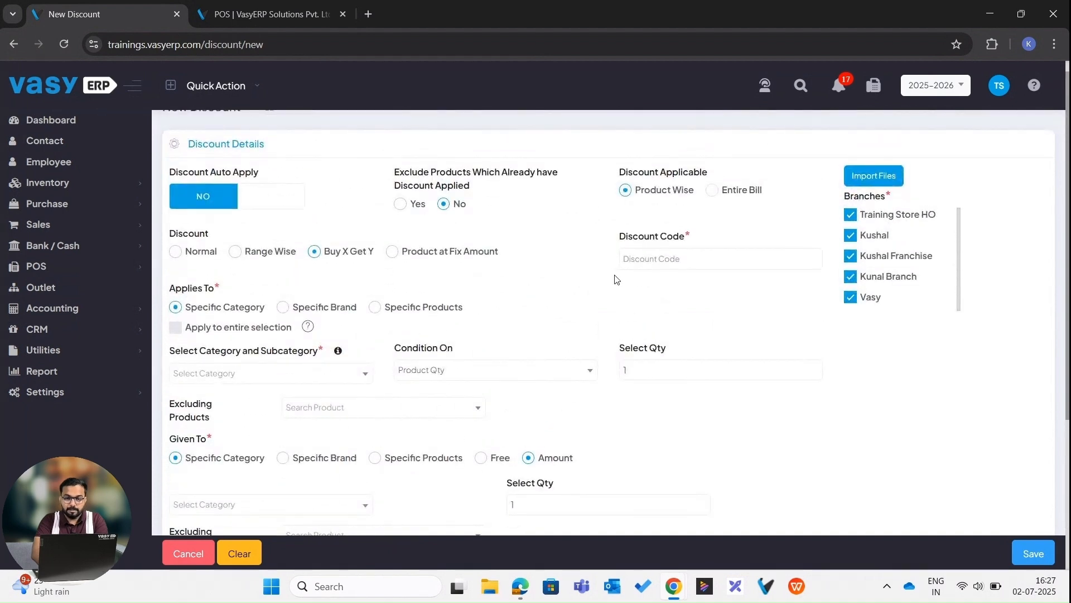
{"action": "left_click", "coordinate": [647, 261]}
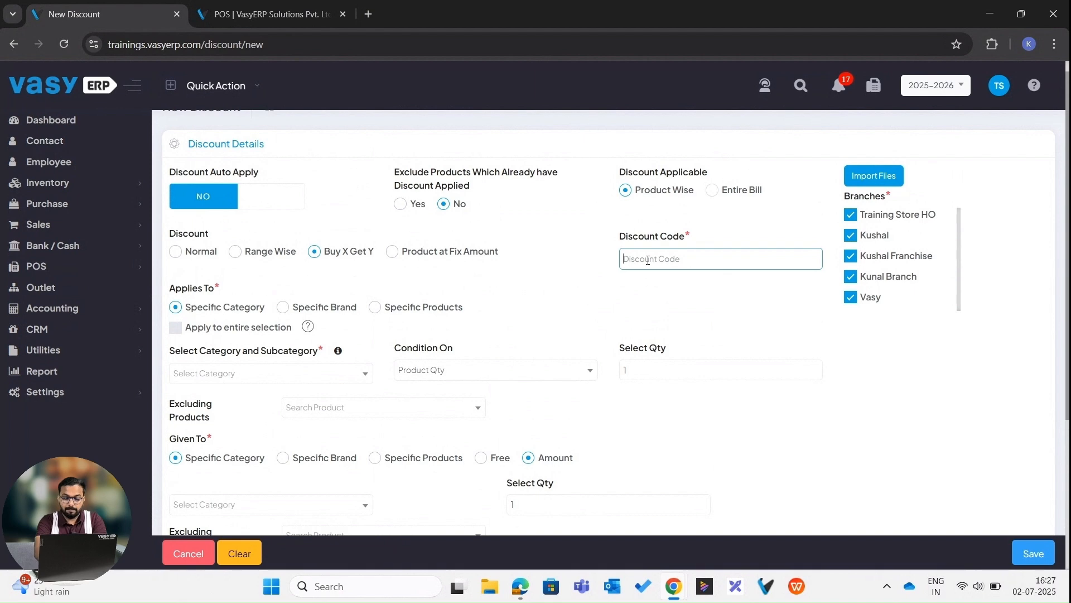
{"action": "type", "text": "BXGY"}
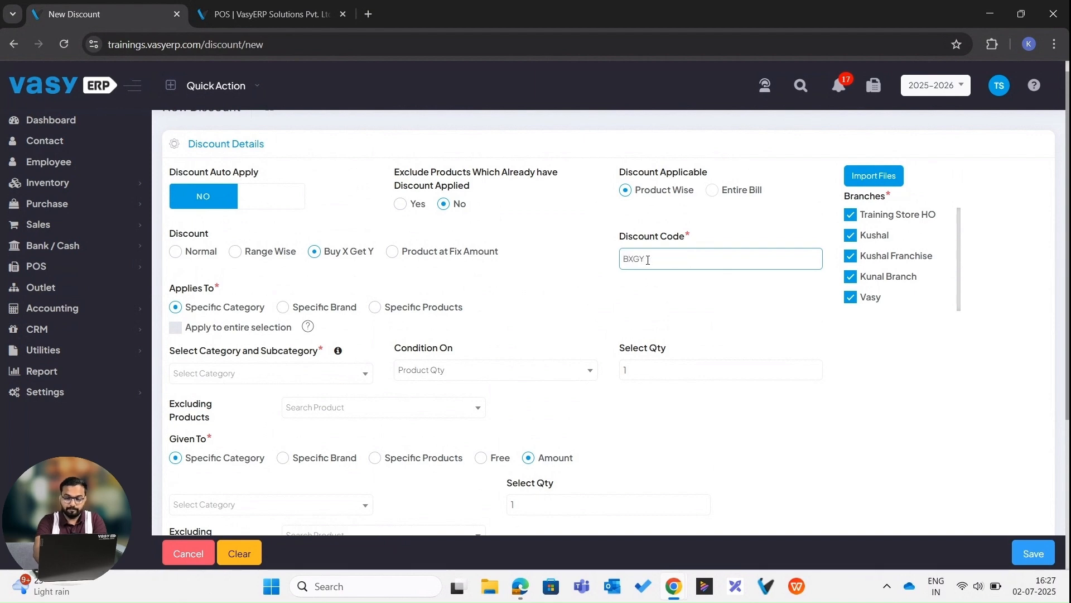
{"action": "type", "text": " test"}
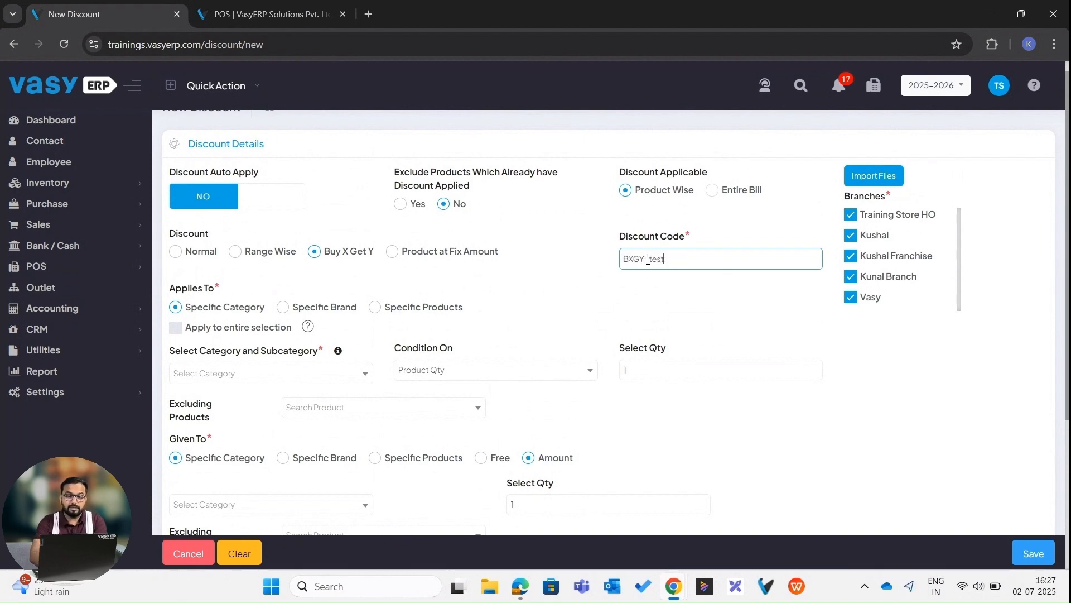
Make the discount apply to specific products and choose Protein bar as the qualifying product.
{"action": "scroll", "coordinate": [647, 259], "scroll_direction": "down", "scroll_amount": 1}
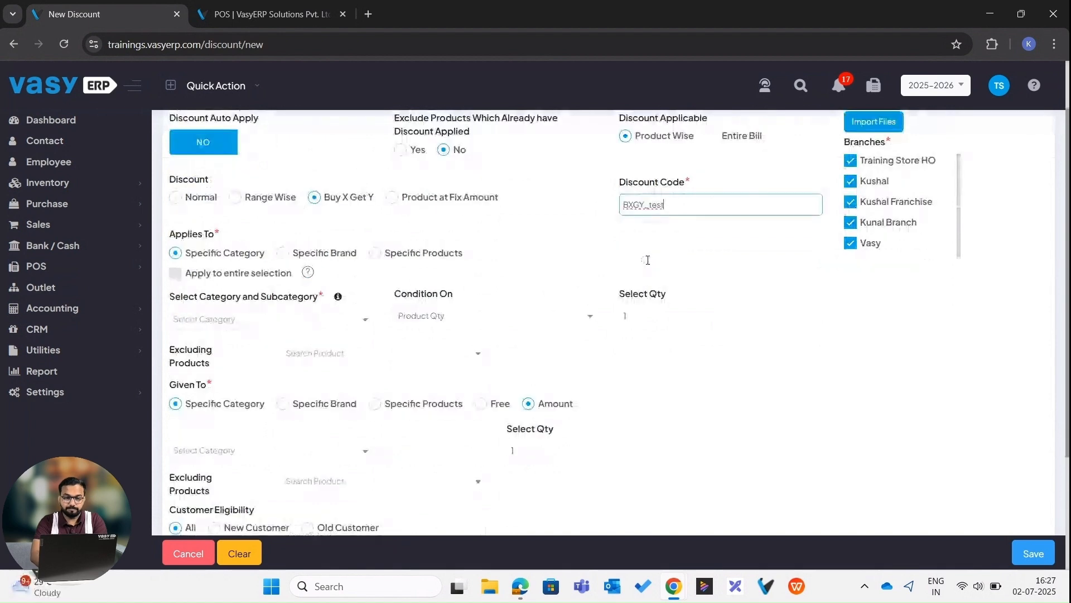
{"action": "scroll", "coordinate": [372, 248], "scroll_direction": "down", "scroll_amount": 1}
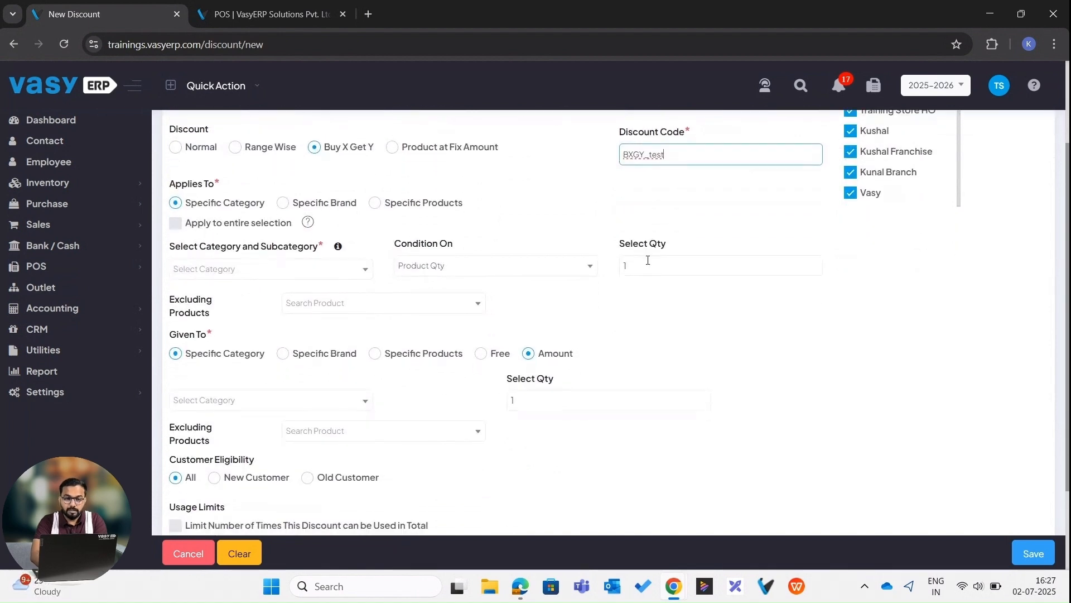
{"action": "left_click", "coordinate": [376, 204]}
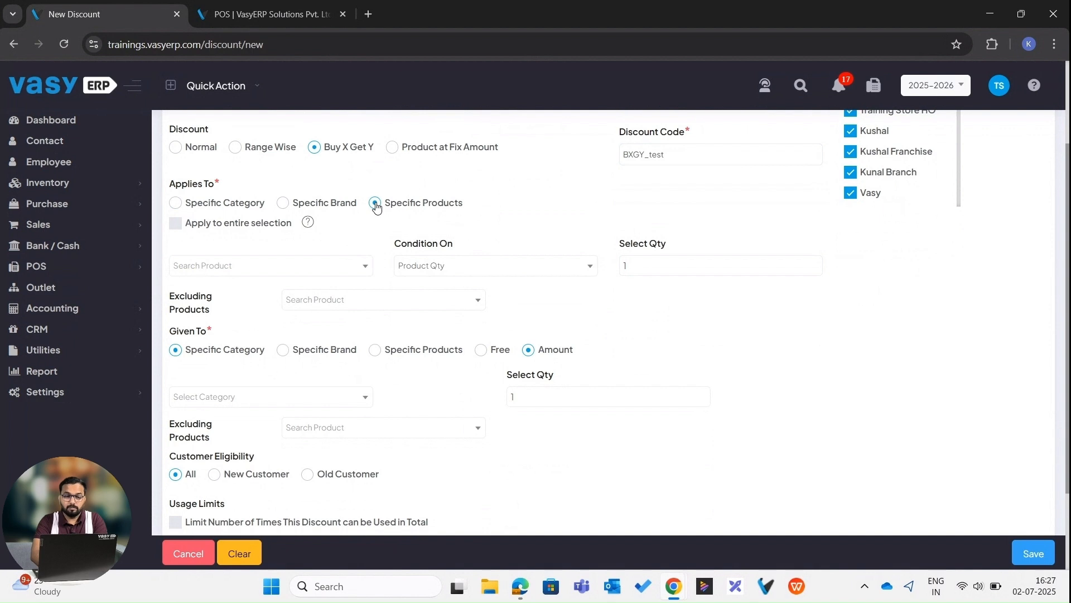
{"action": "left_click", "coordinate": [200, 270]}
{"action": "type", "text": "protein"}
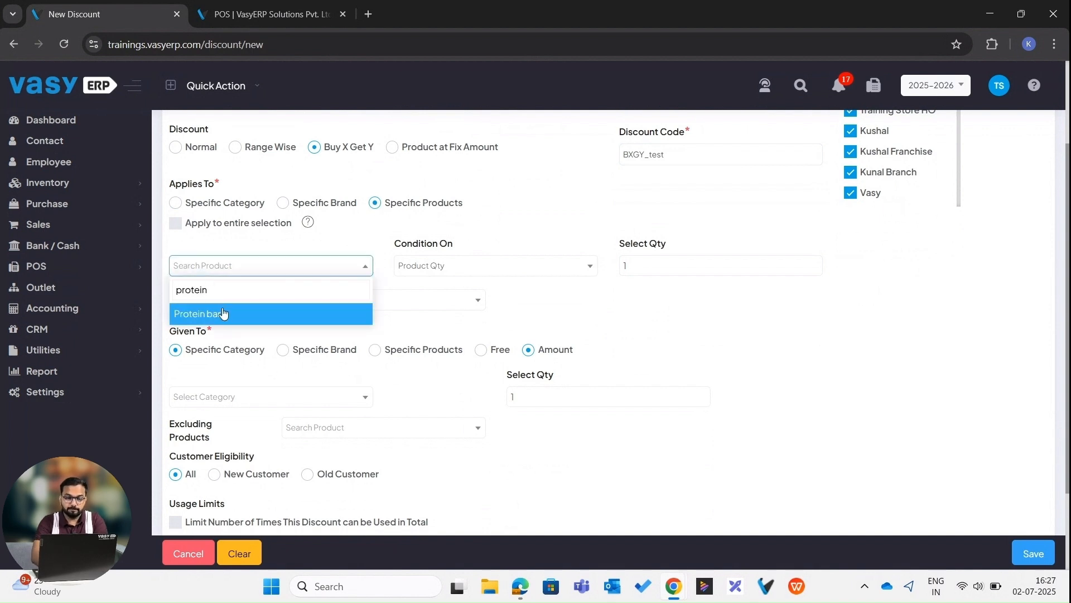
{"action": "left_click", "coordinate": [223, 314]}
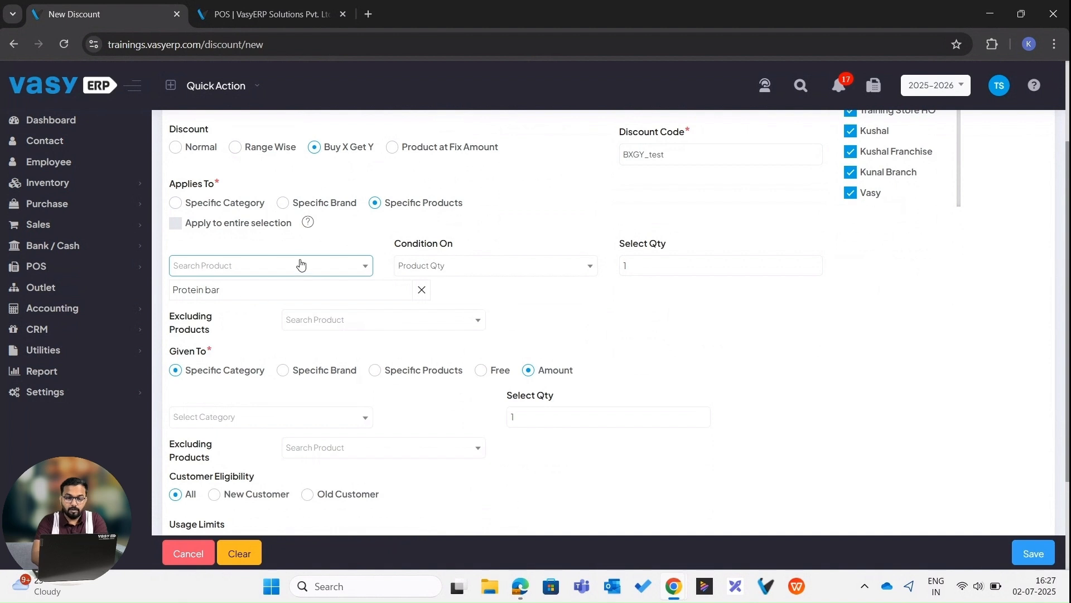
Change the Given To benefit to specific products and choose Oreo Biscuit as the discounted product.
{"action": "scroll", "coordinate": [603, 275], "scroll_direction": "down", "scroll_amount": 1}
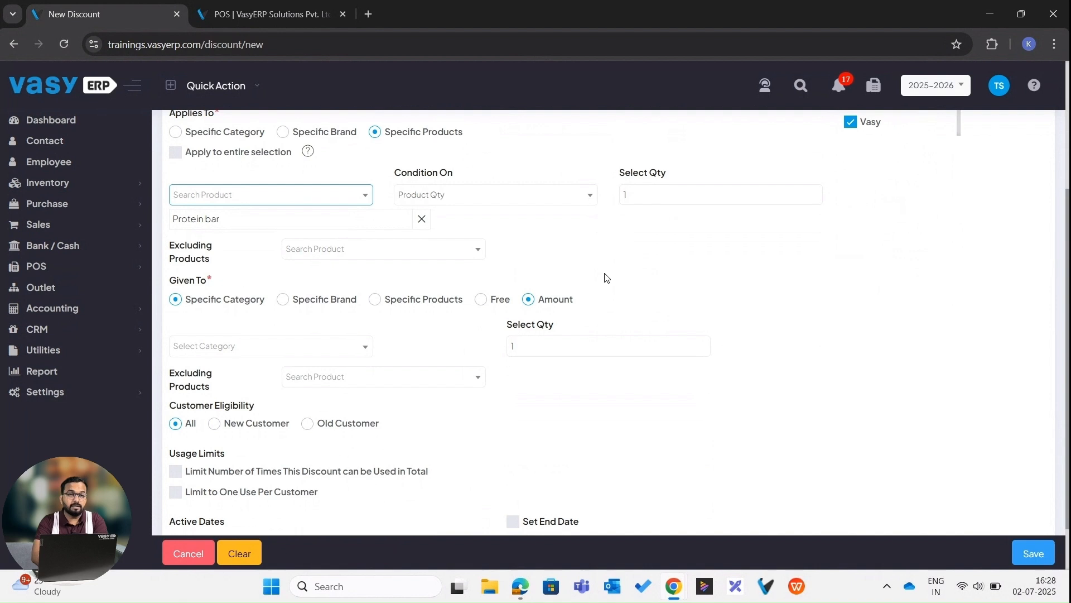
{"action": "left_click", "coordinate": [265, 347]}
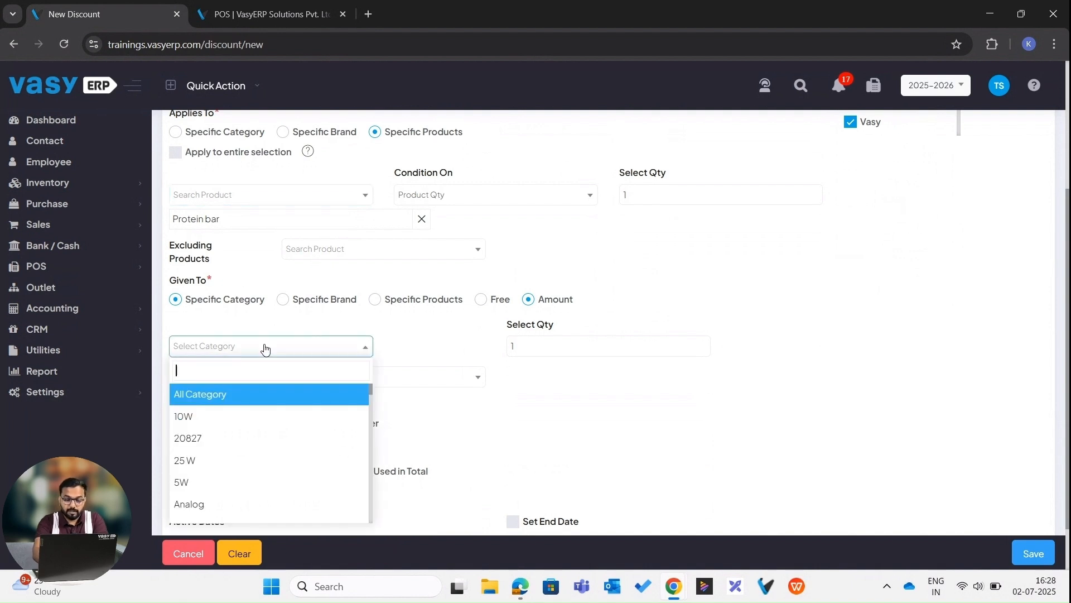
{"action": "type", "text": "oreo"}
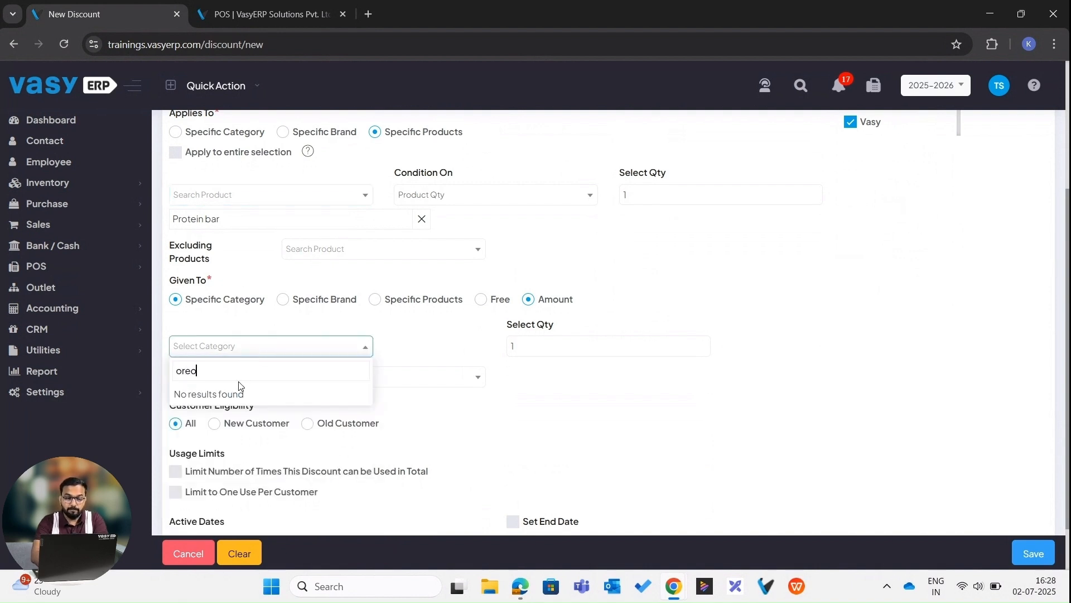
{"action": "left_click", "coordinate": [374, 300]}
{"action": "left_click", "coordinate": [259, 355]}
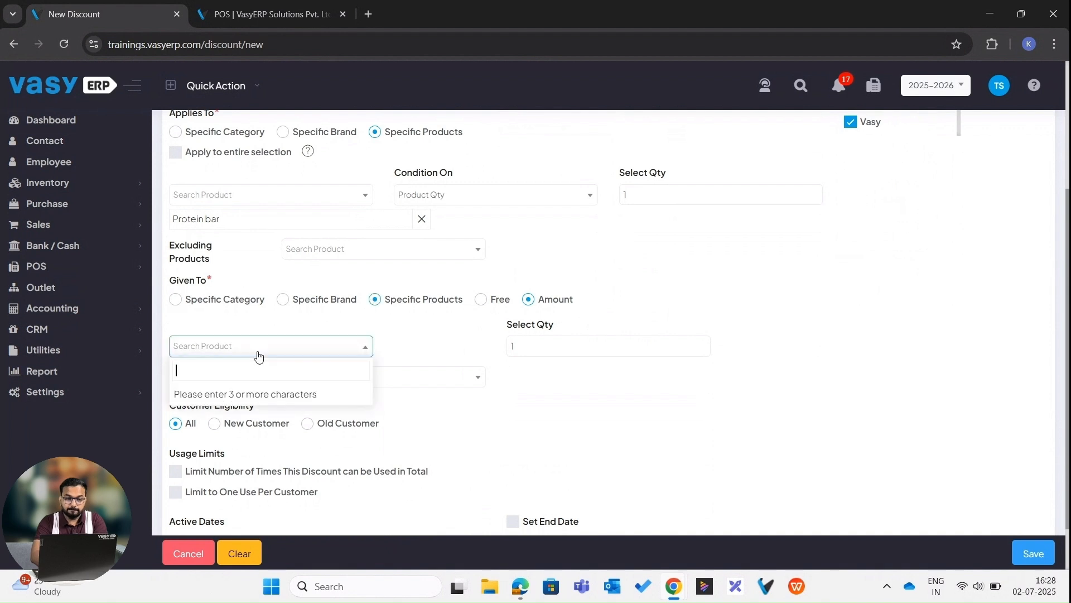
{"action": "type", "text": "oreo"}
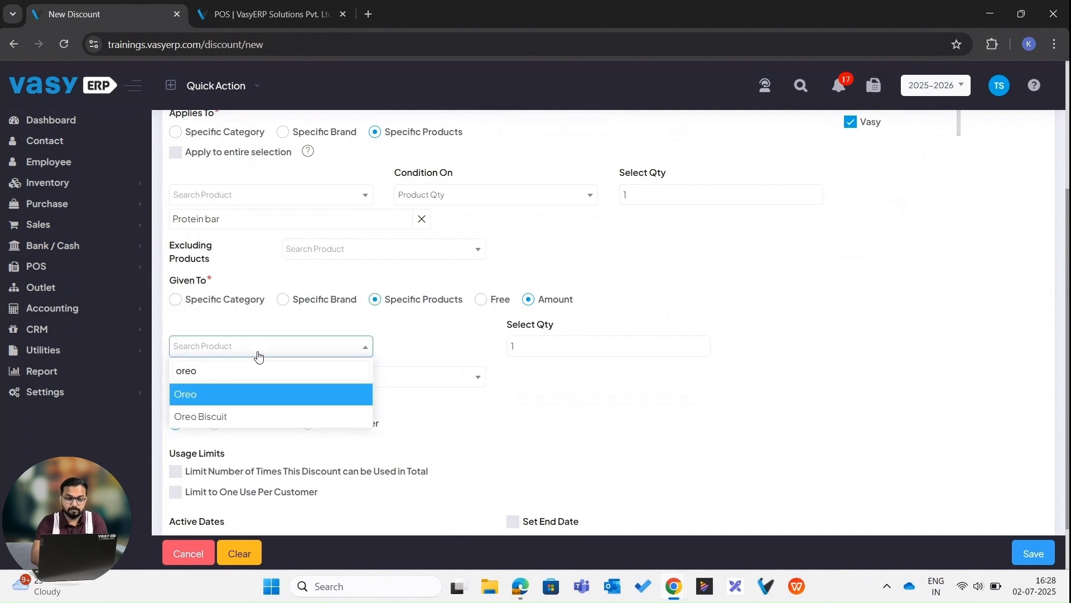
{"action": "left_click", "coordinate": [242, 415]}
Set the benefit amount for Oreo Biscuit to 5.
{"action": "left_click", "coordinate": [337, 370]}
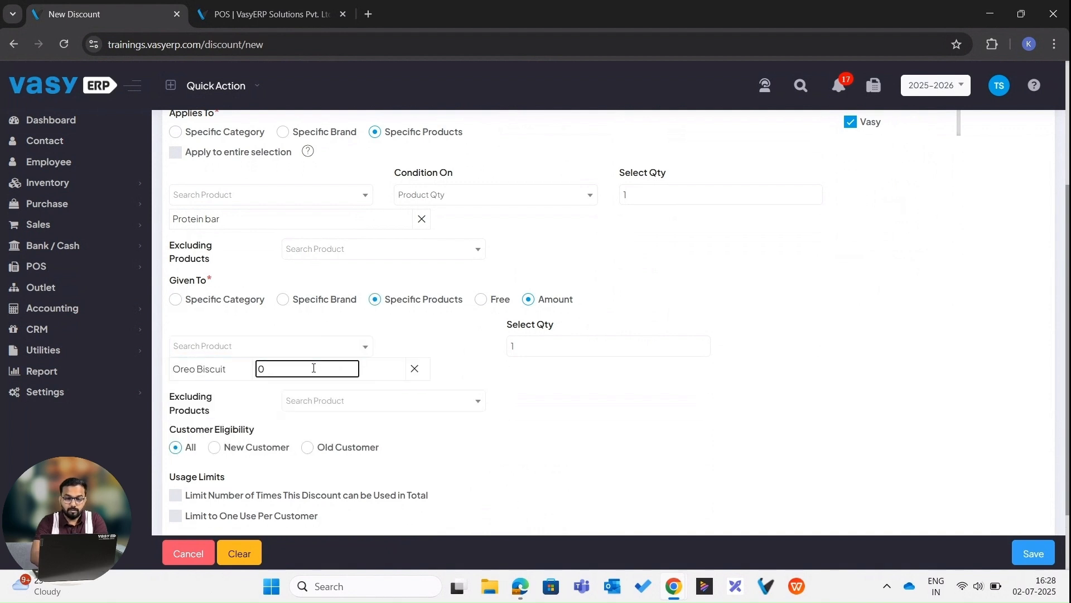
{"action": "double_click", "coordinate": [314, 367]}
{"action": "type", "text": "5"}
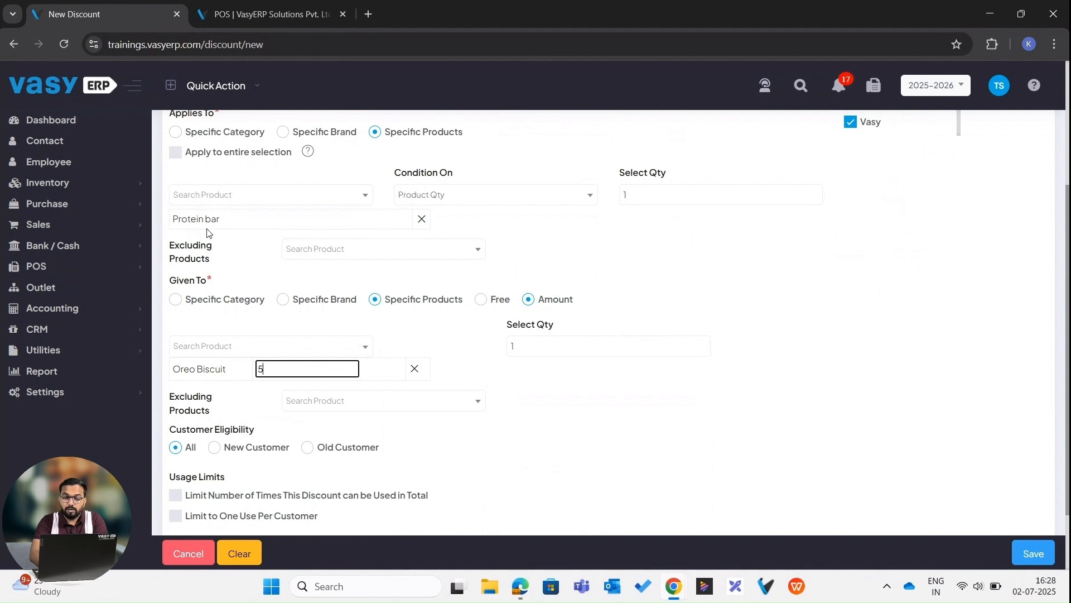
{"action": "left_click", "coordinate": [587, 227]}
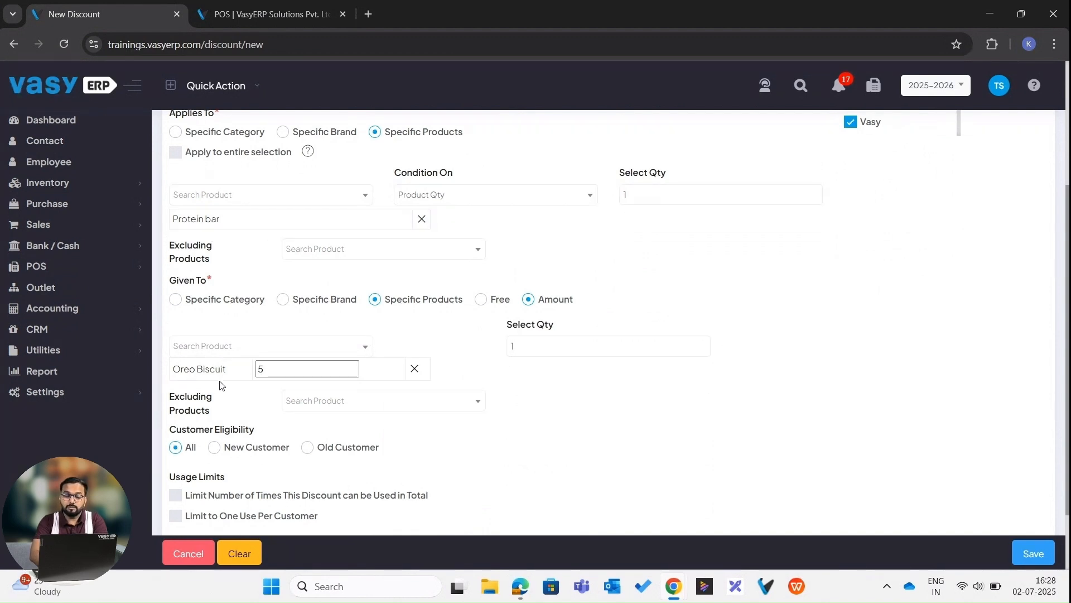
{"action": "left_click", "coordinate": [279, 375]}
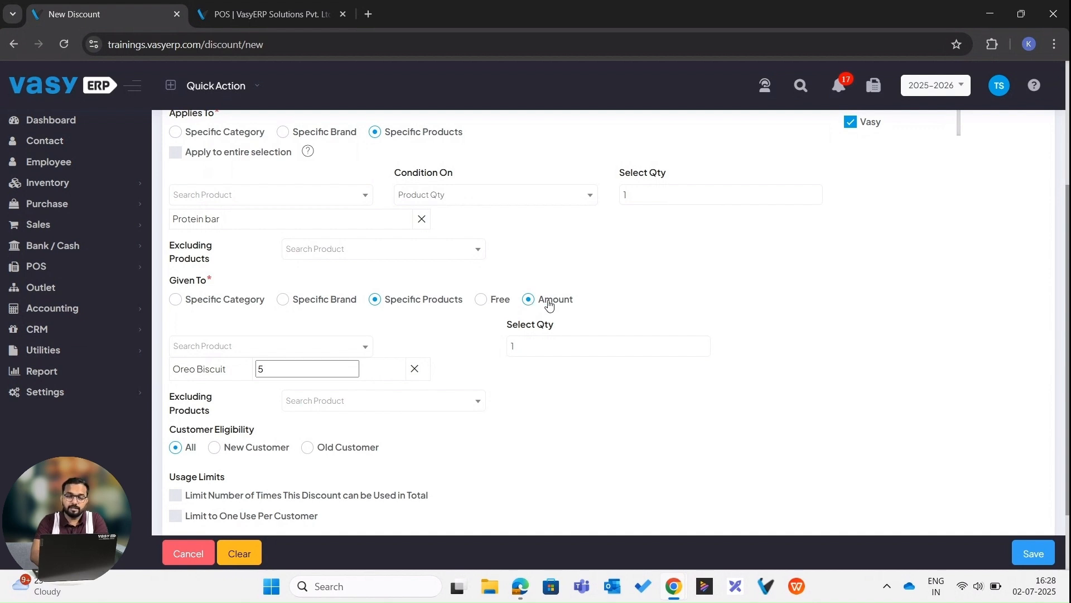
Save the BXGY_test discount and agree to its terms and conditions.
{"action": "scroll", "coordinate": [549, 304], "scroll_direction": "down", "scroll_amount": 2}
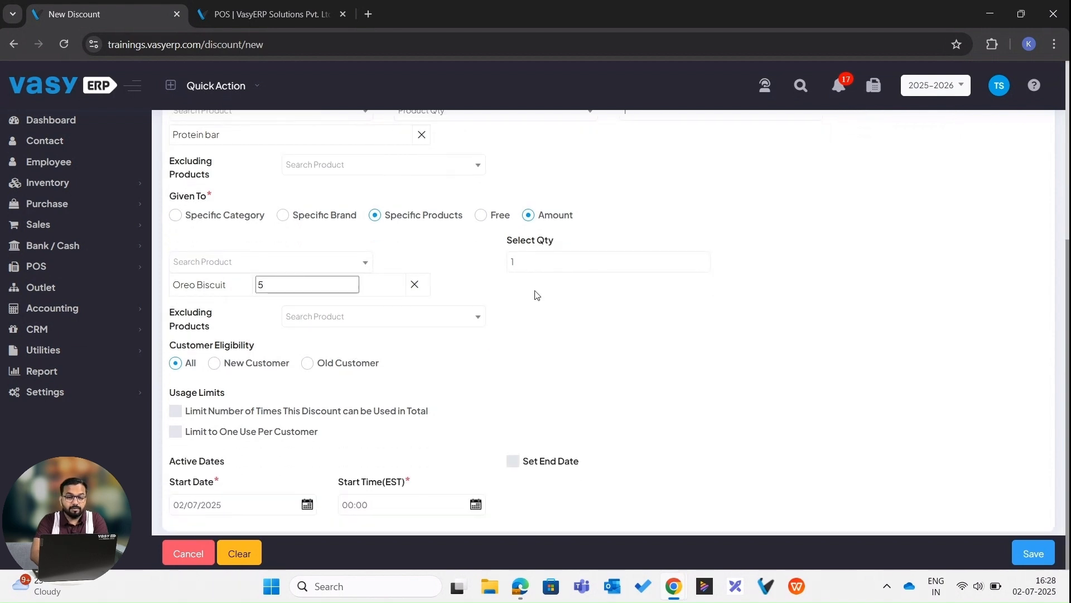
{"action": "left_click", "coordinate": [1032, 549]}
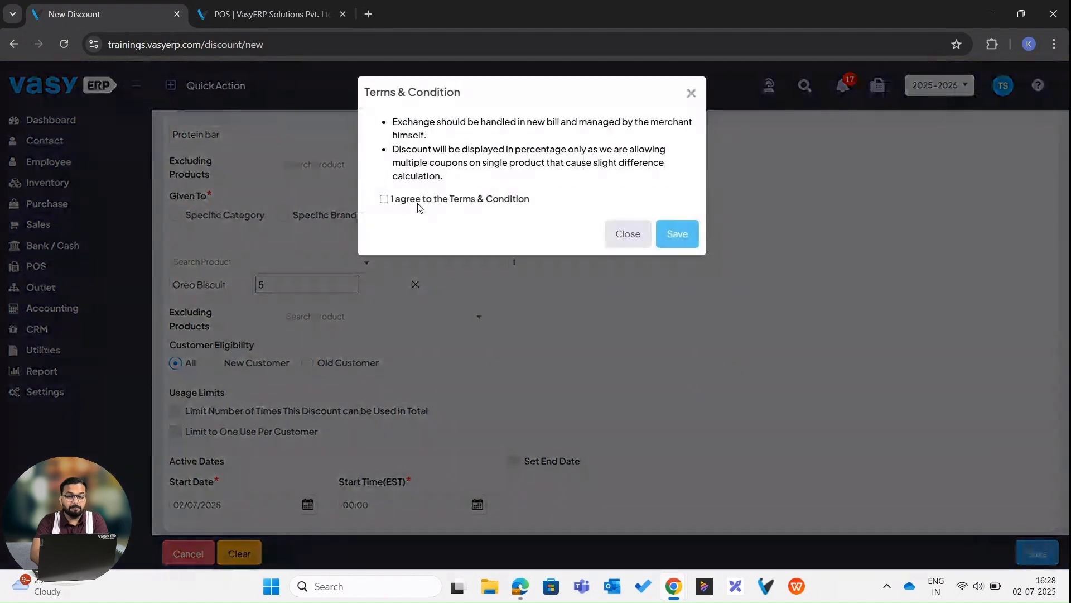
{"action": "left_click", "coordinate": [384, 199]}
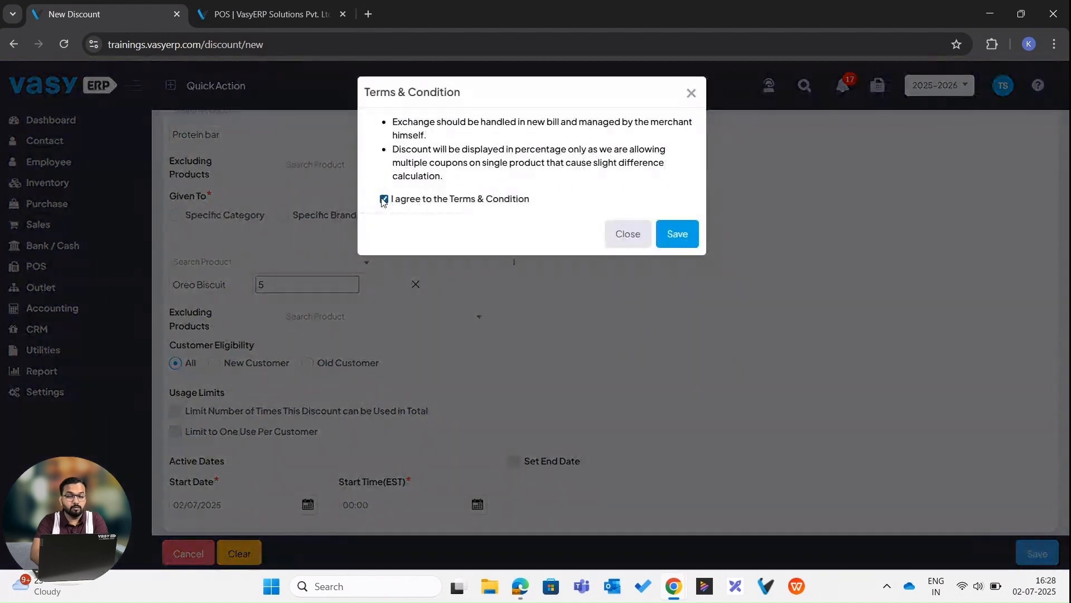
{"action": "left_click", "coordinate": [675, 234]}
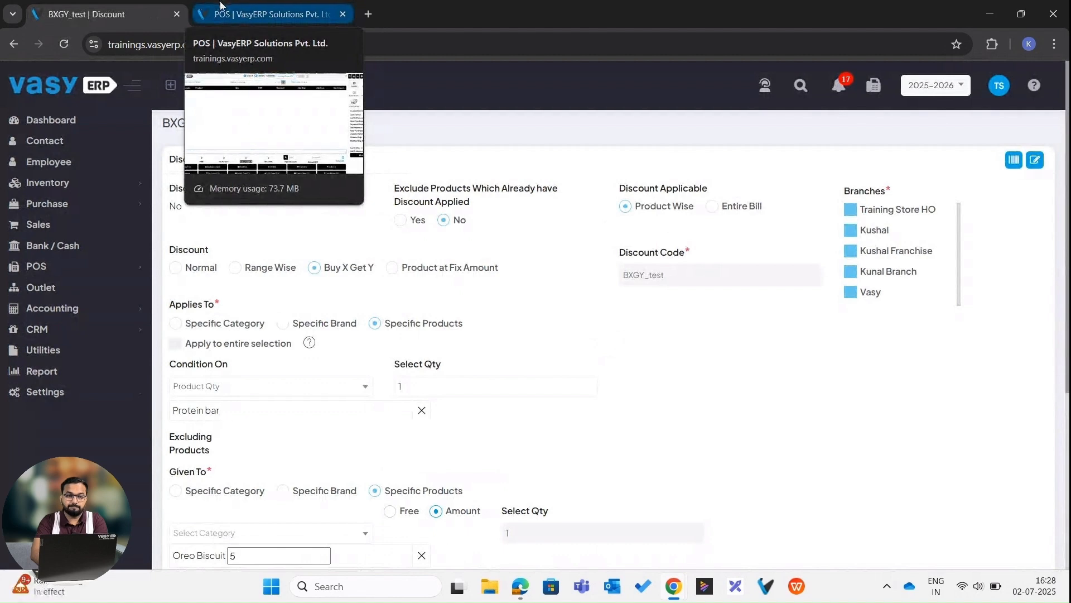
Reload the POS billing page and add Protein bar to the bill from the 36 Pcs batch expiring 2025-12-02.
{"action": "left_click", "coordinate": [198, 5]}
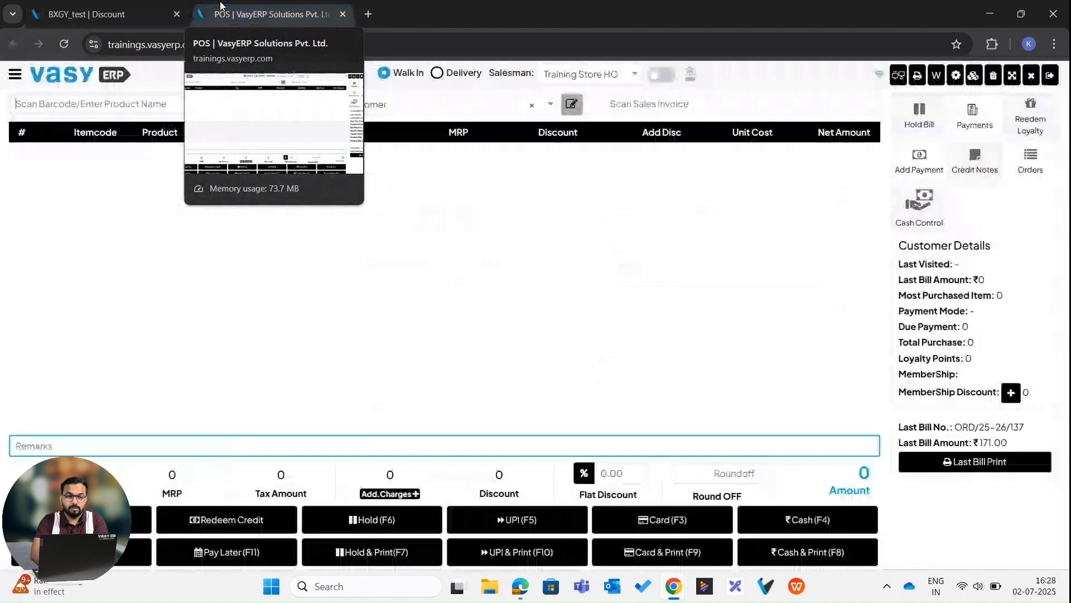
{"action": "left_click", "coordinate": [64, 49]}
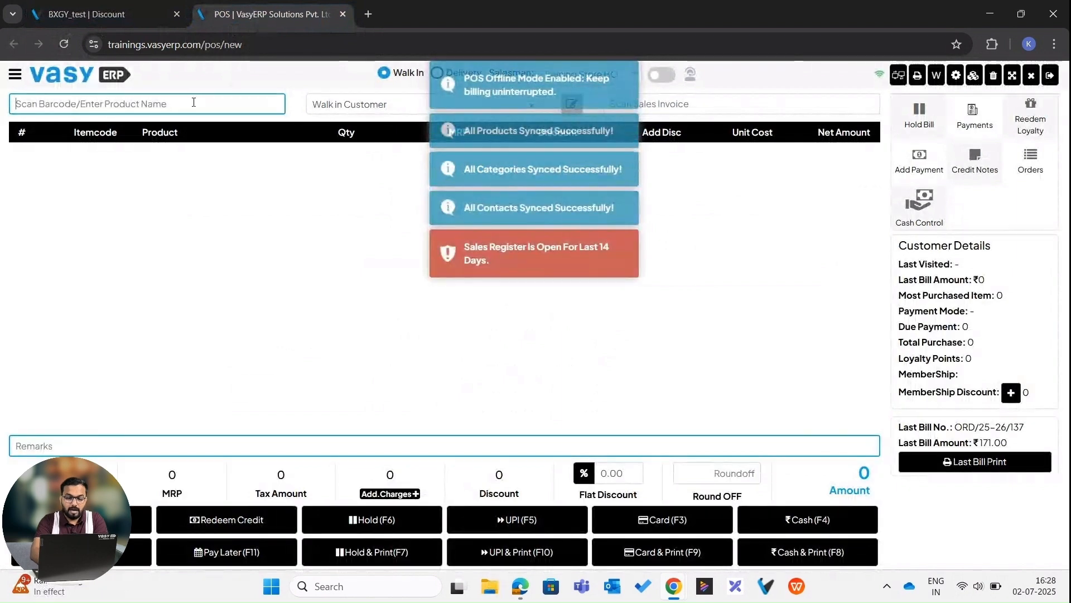
{"action": "type", "text": "pro"}
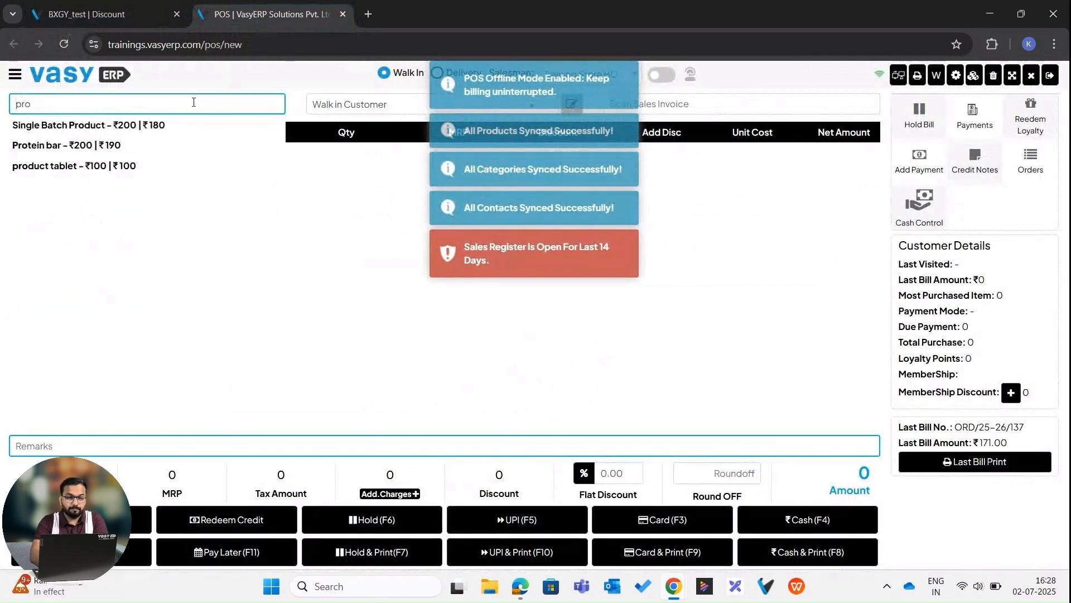
{"action": "left_click", "coordinate": [165, 147]}
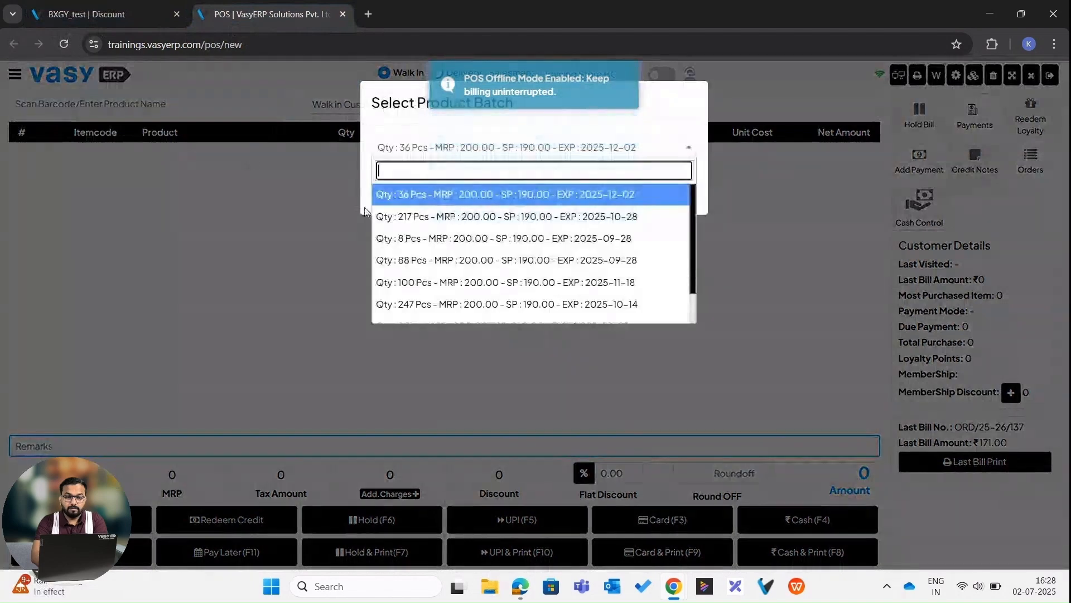
{"action": "left_click", "coordinate": [395, 198]}
{"action": "left_click", "coordinate": [423, 198]}
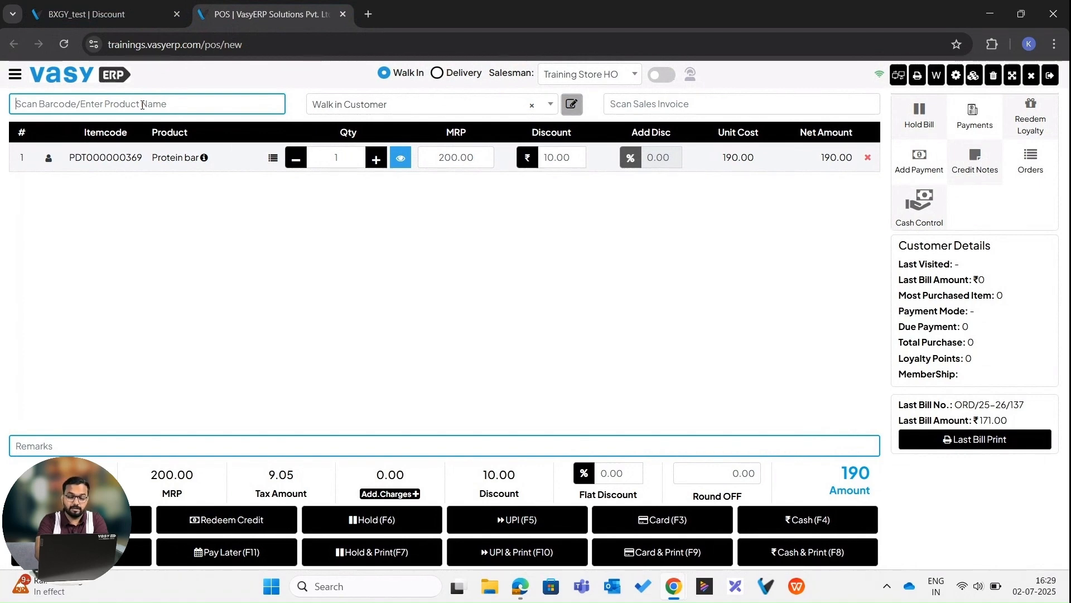
Add the product Oreo Biscuit to the same POS bill as the Protein bar.
{"action": "type", "text": "oreo"}
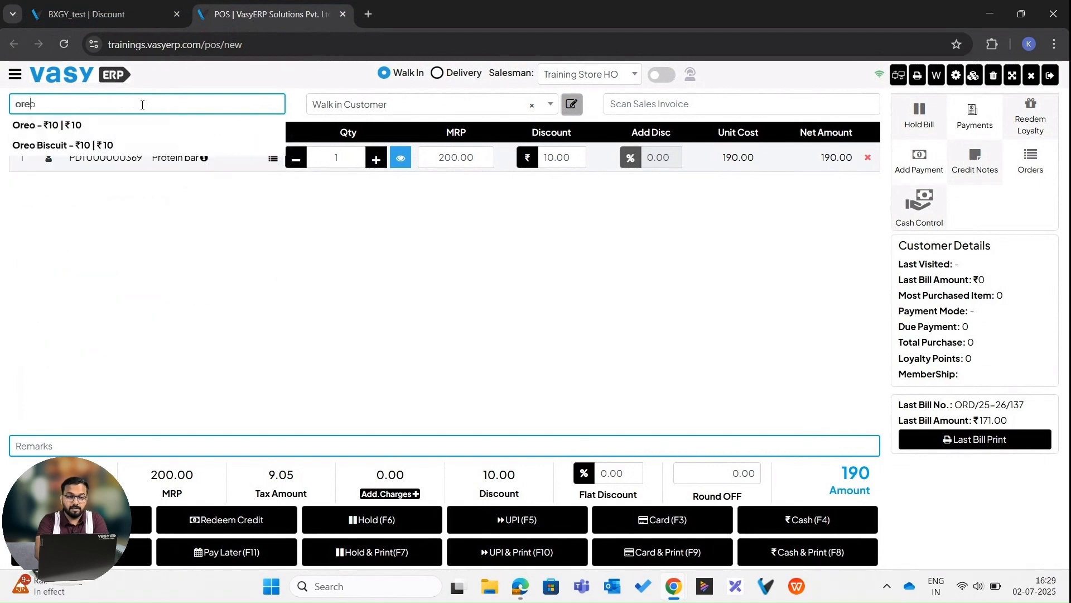
{"action": "left_click", "coordinate": [122, 146]}
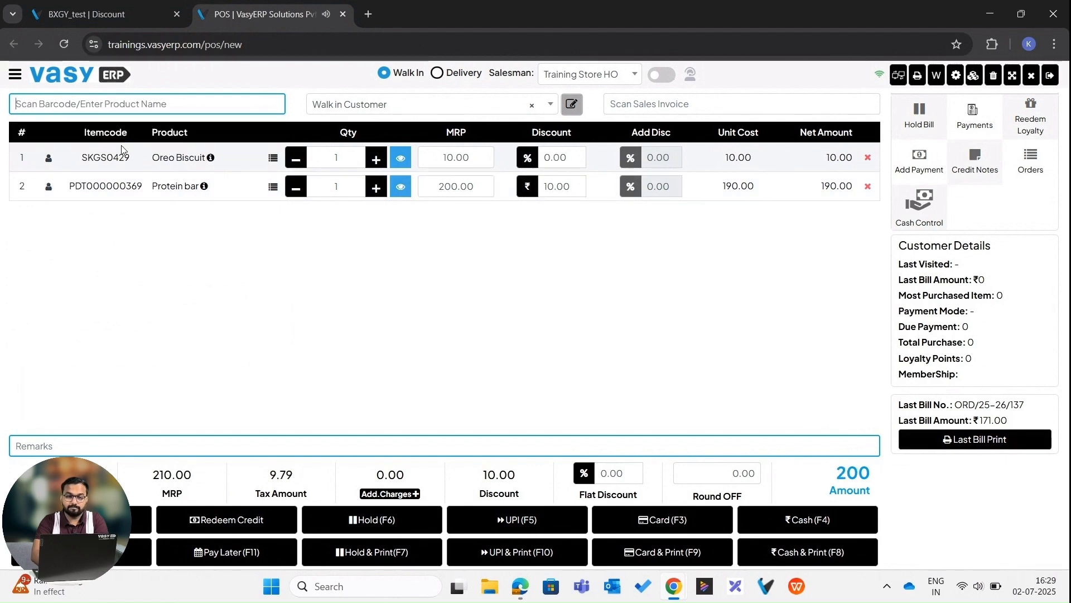
{"action": "left_click", "coordinate": [230, 253]}
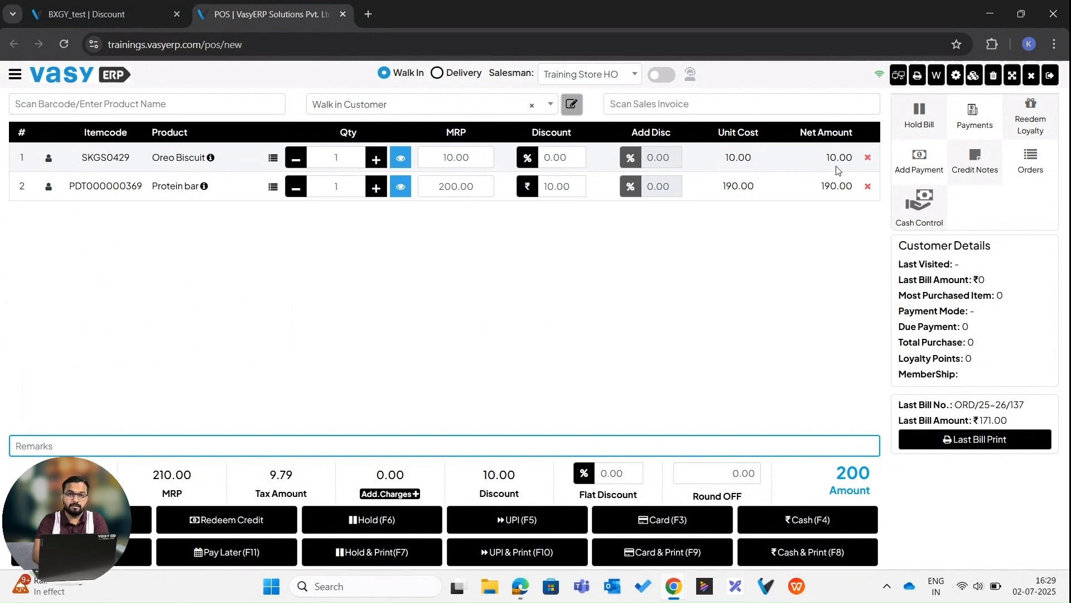
Apply the BXGY_test coupon to the POS bill and return to the bill.
{"action": "left_click", "coordinate": [109, 549]}
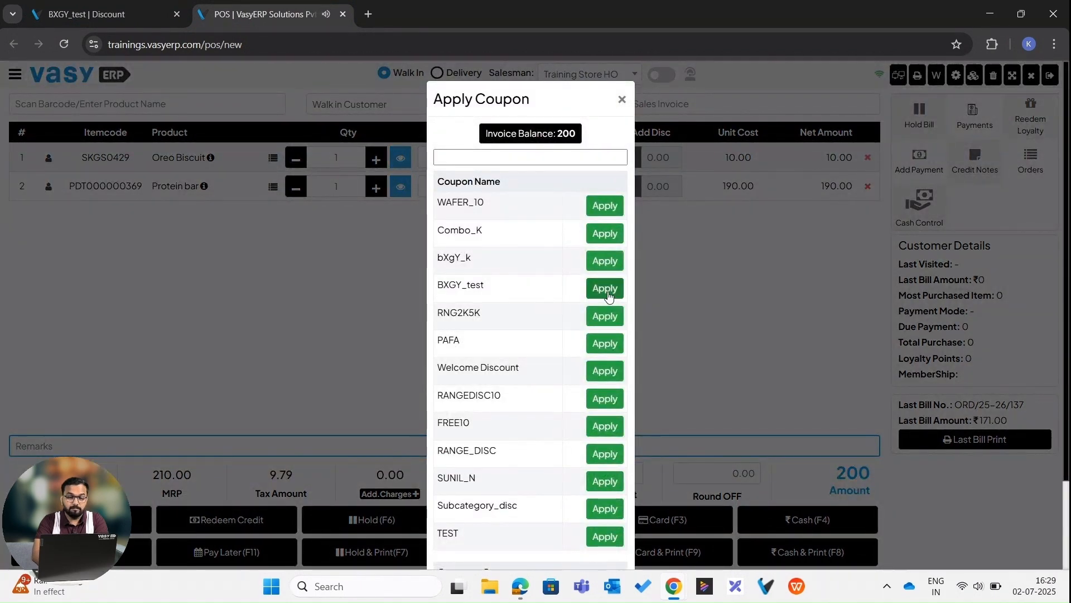
{"action": "left_click", "coordinate": [606, 288]}
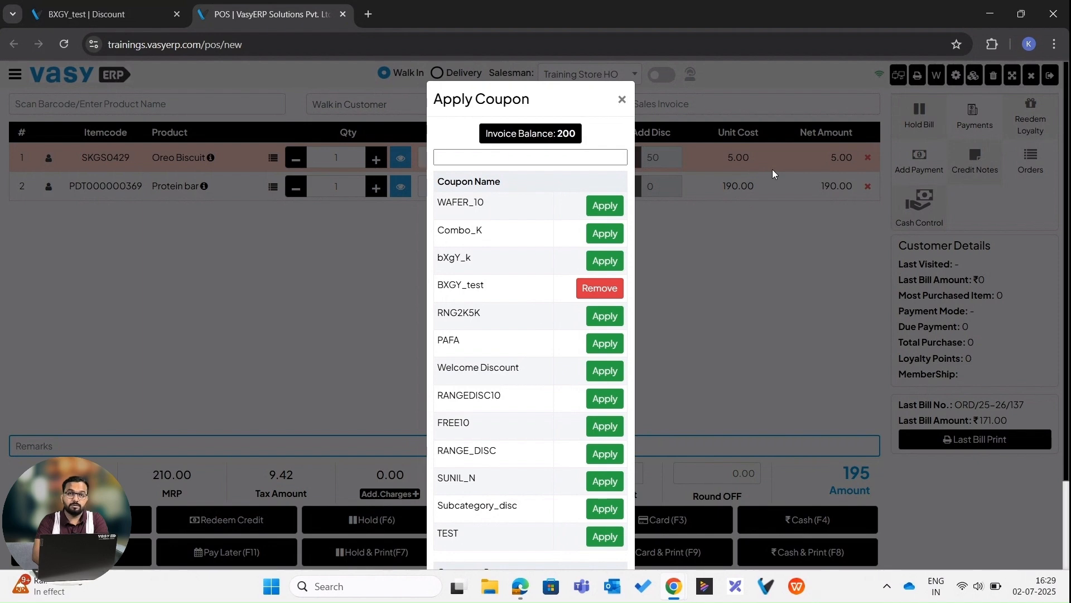
{"action": "left_click", "coordinate": [622, 99]}
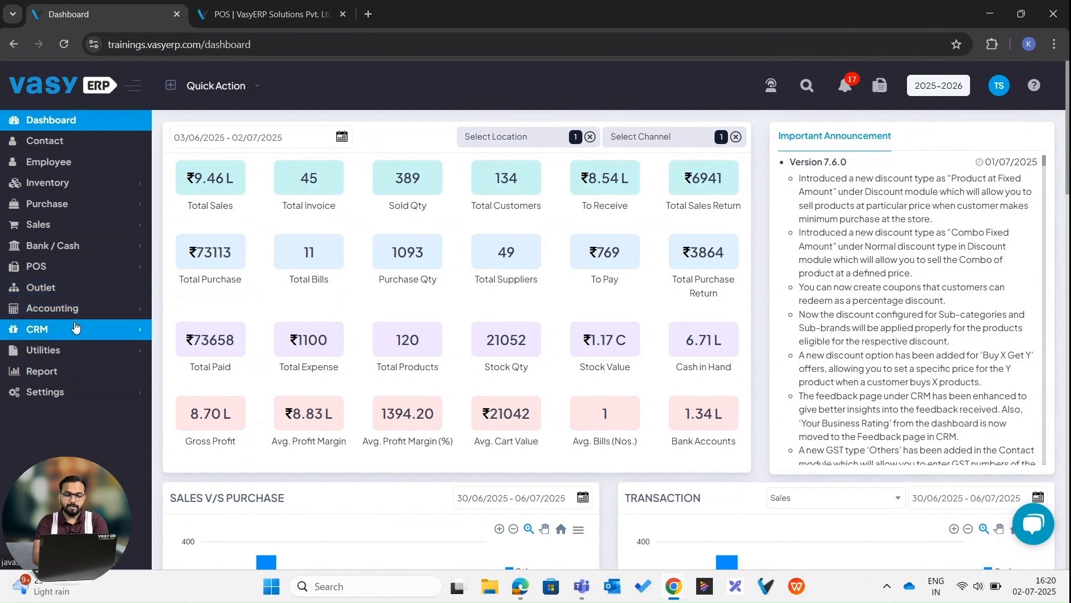
Open the customer Feedback page of the CRM module to review ratings and individual feedback entries.
{"action": "left_click", "coordinate": [45, 329]}
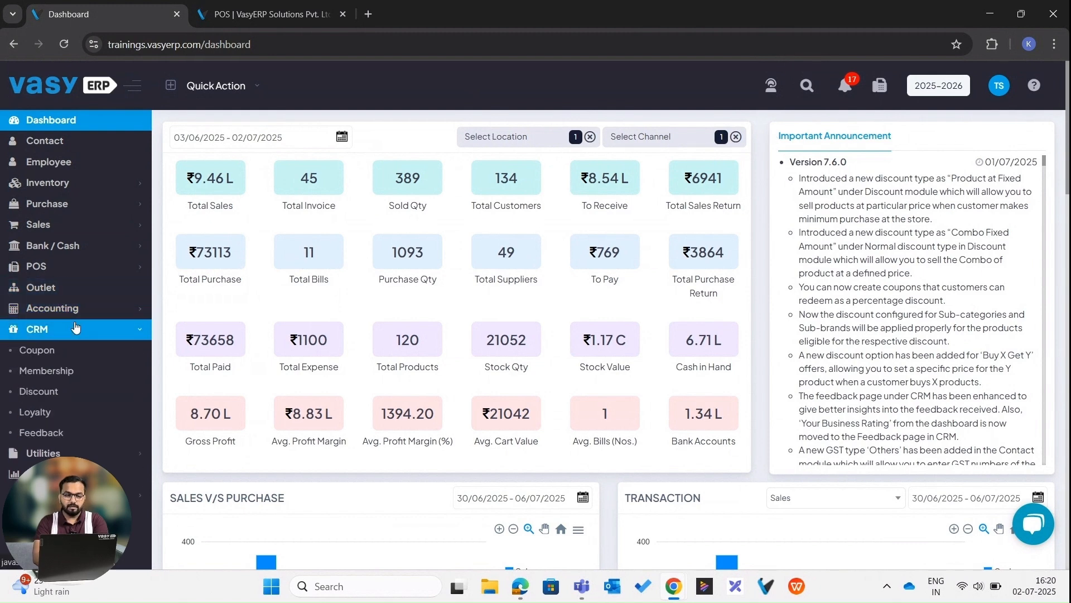
{"action": "left_click", "coordinate": [63, 432]}
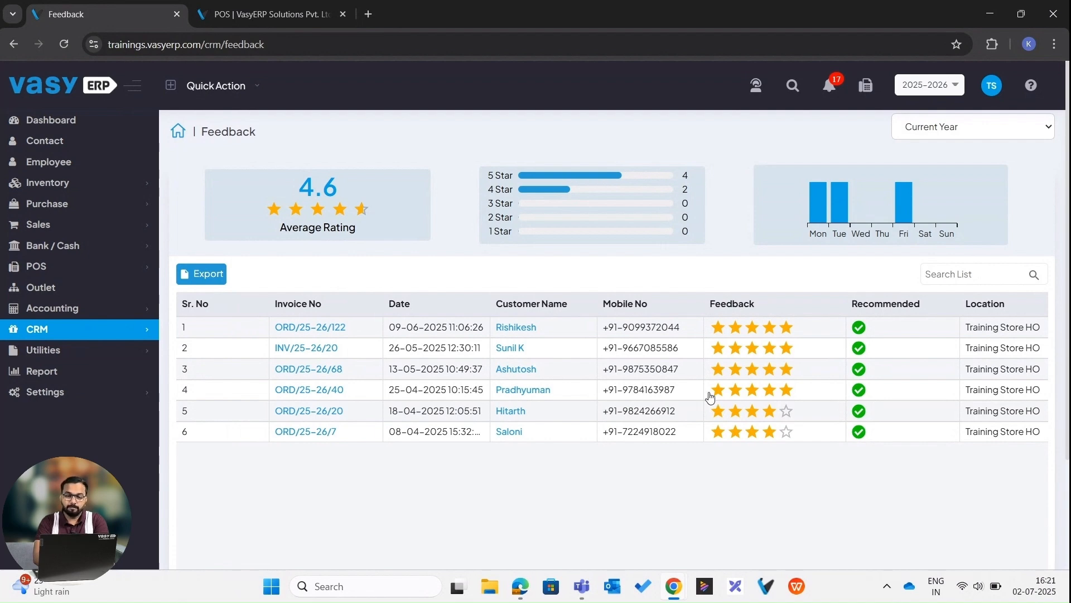
Review the full details and comment of the newest customer feedback entry, and close them.
{"action": "scroll", "coordinate": [815, 468], "scroll_direction": "right", "scroll_amount": 3}
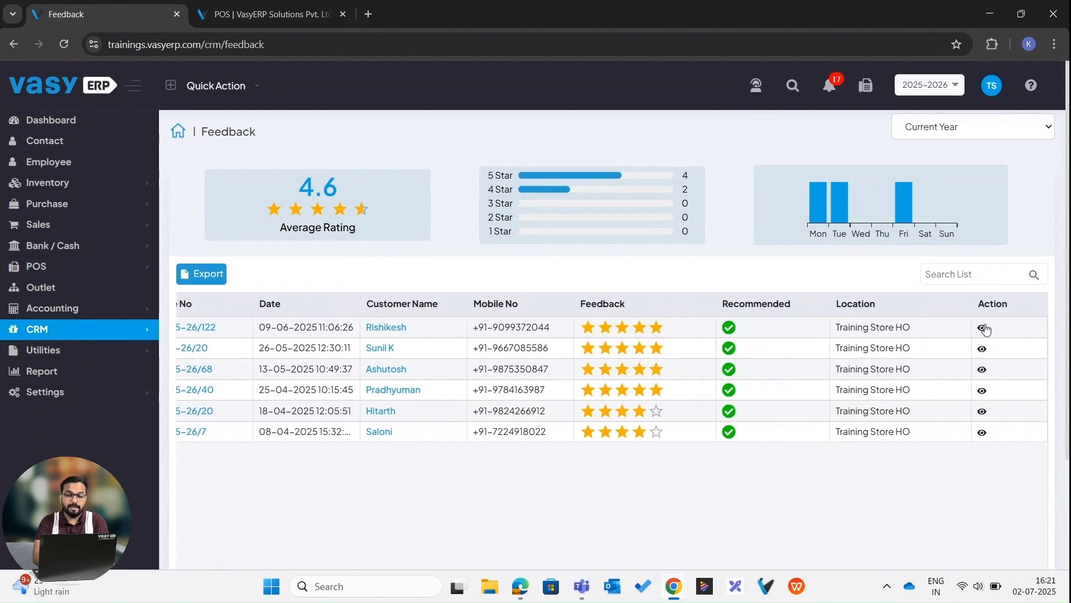
{"action": "left_click", "coordinate": [983, 328]}
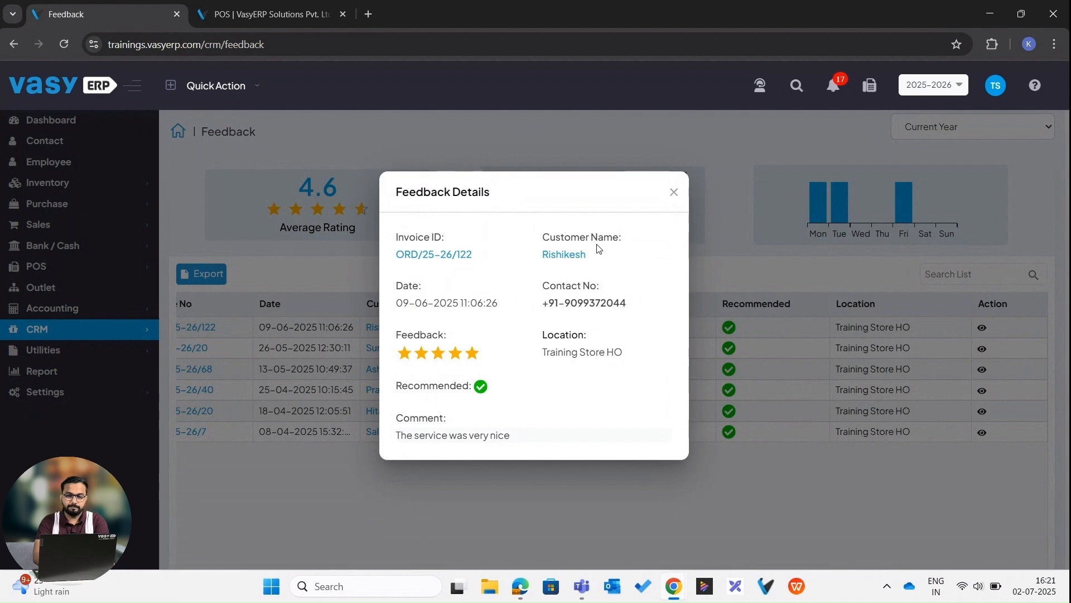
{"action": "left_click", "coordinate": [675, 192]}
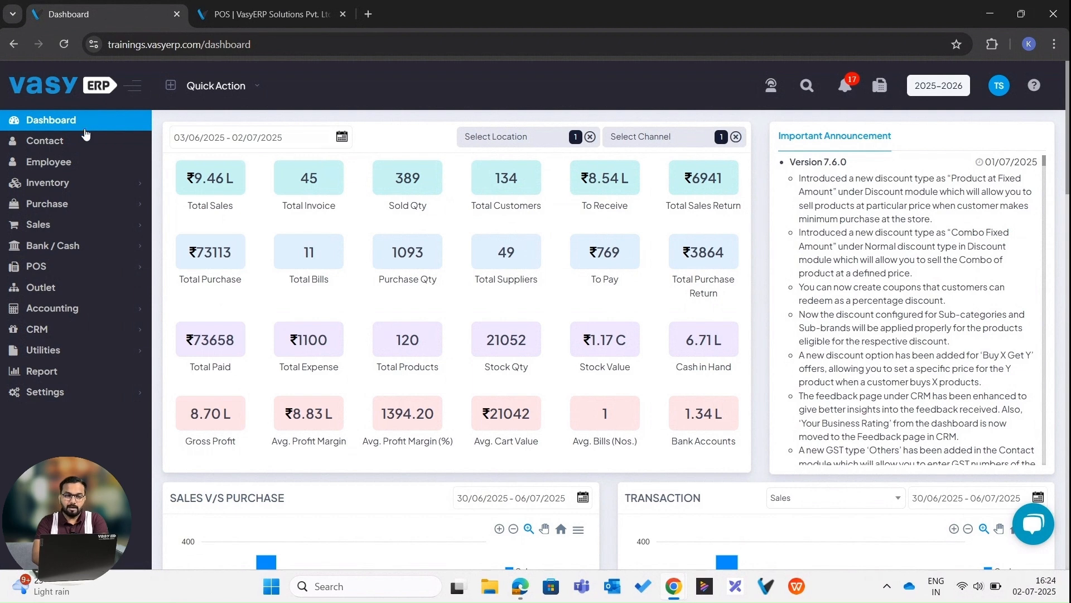
Start a new customer contact and set the country in its address details to Australia.
{"action": "left_click", "coordinate": [76, 150]}
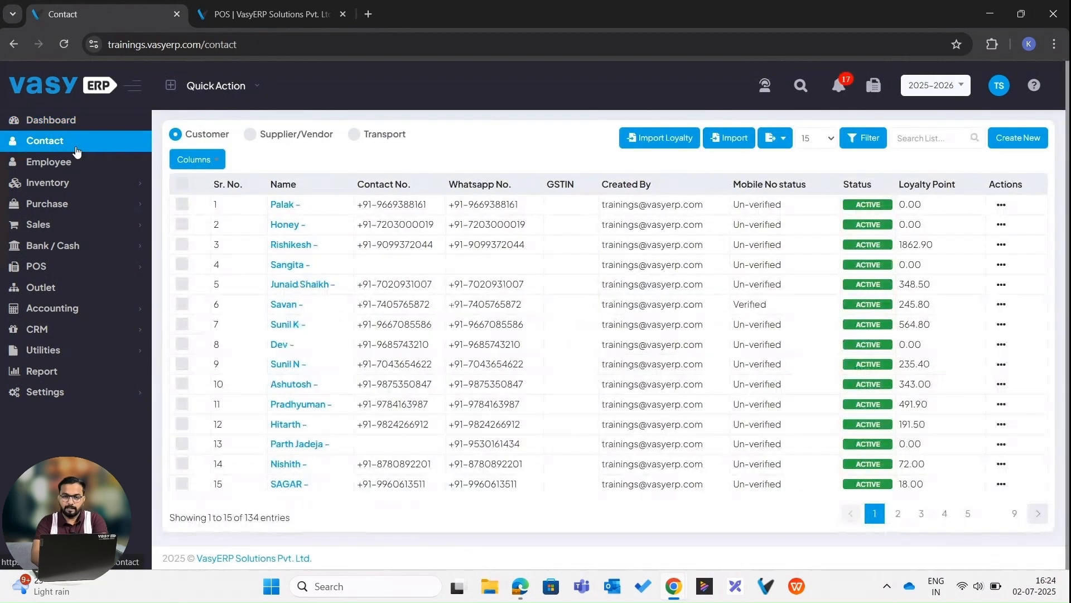
{"action": "left_click", "coordinate": [1019, 142]}
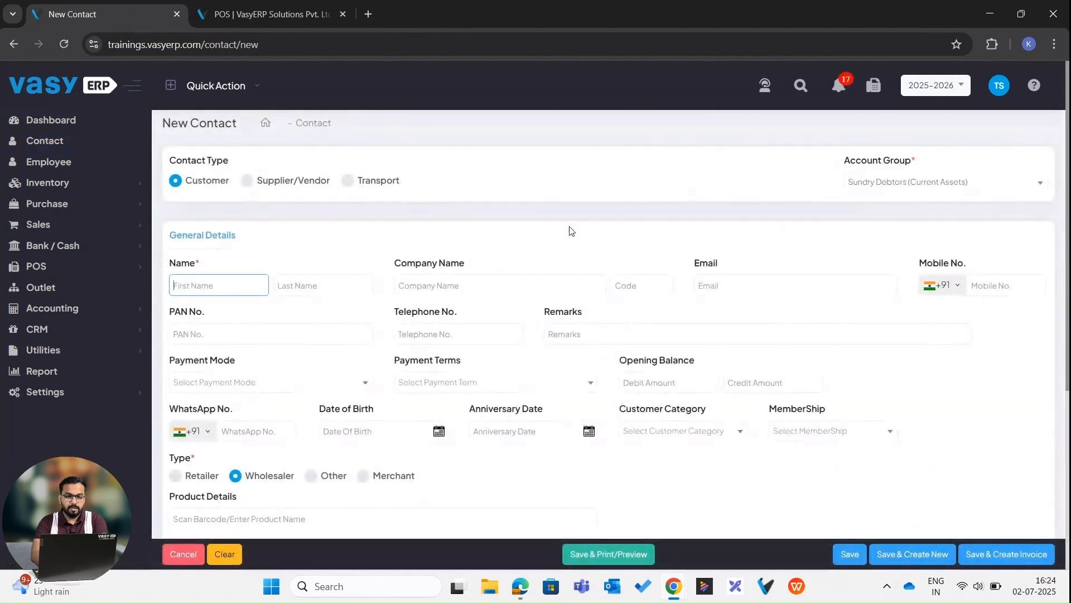
{"action": "scroll", "coordinate": [570, 231], "scroll_direction": "down", "scroll_amount": 4}
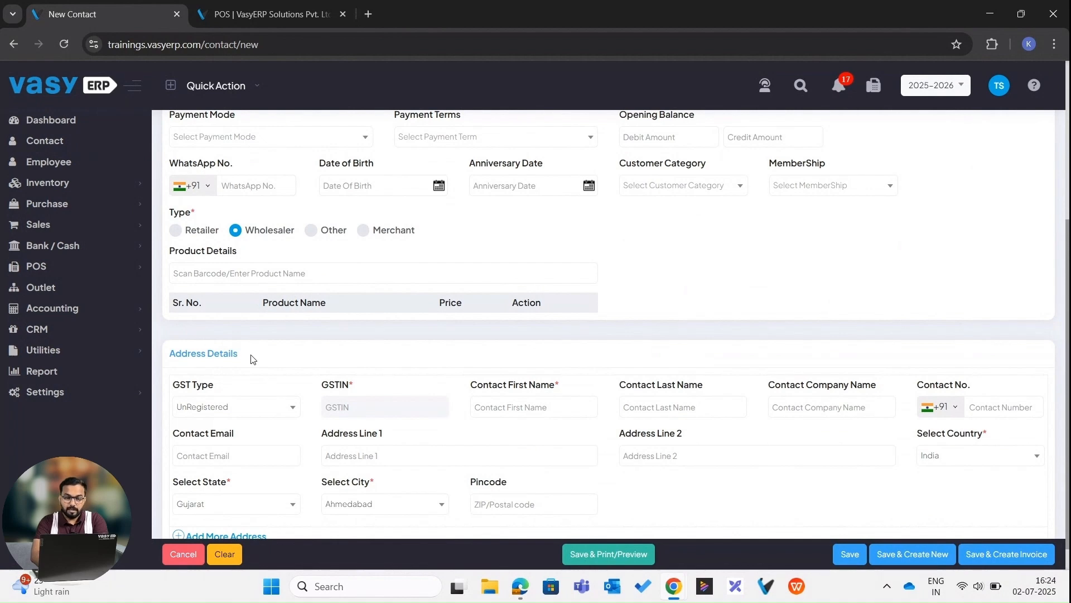
{"action": "scroll", "coordinate": [248, 367], "scroll_direction": "down", "scroll_amount": 1}
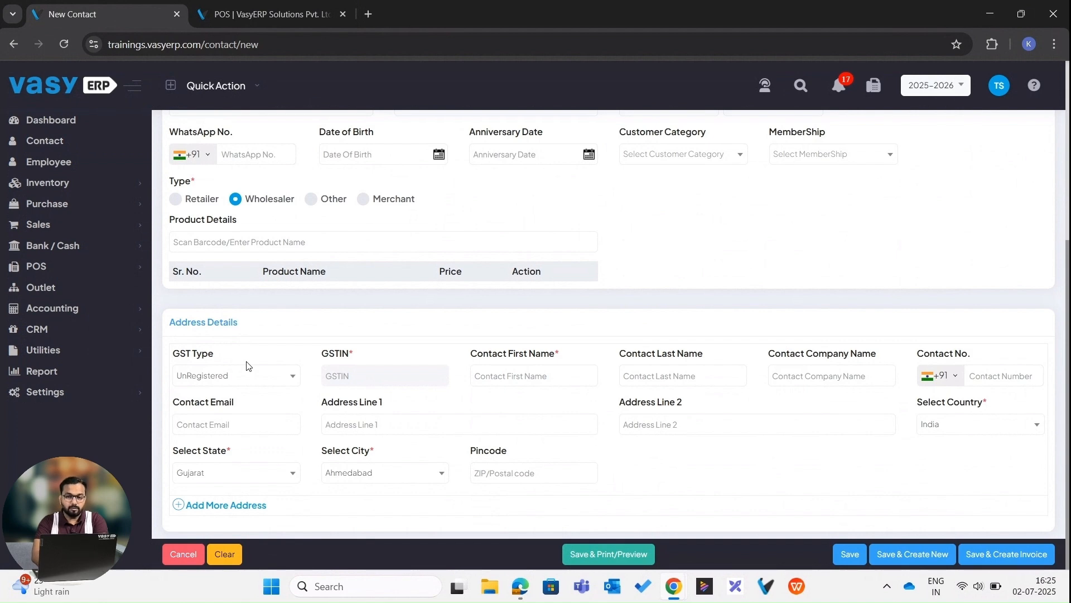
{"action": "left_click", "coordinate": [964, 425]}
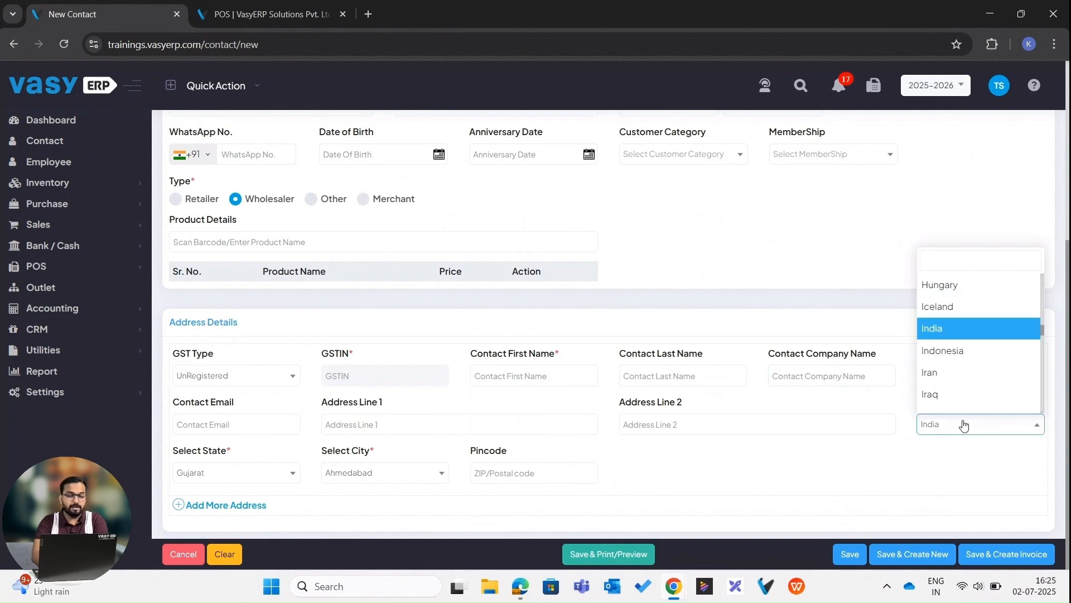
{"action": "type", "text": "a"}
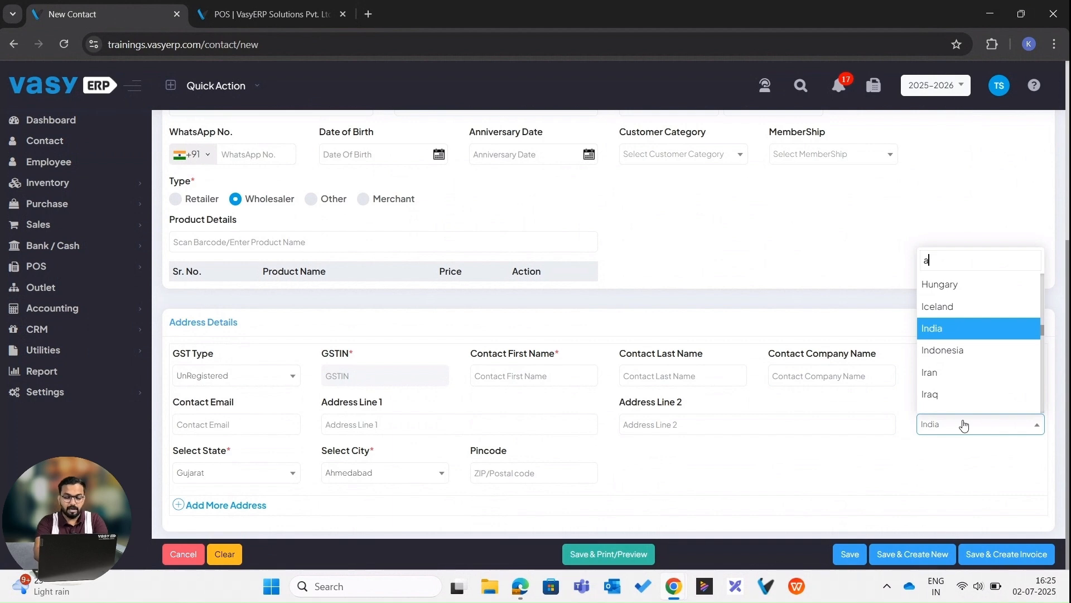
{"action": "type", "text": "us"}
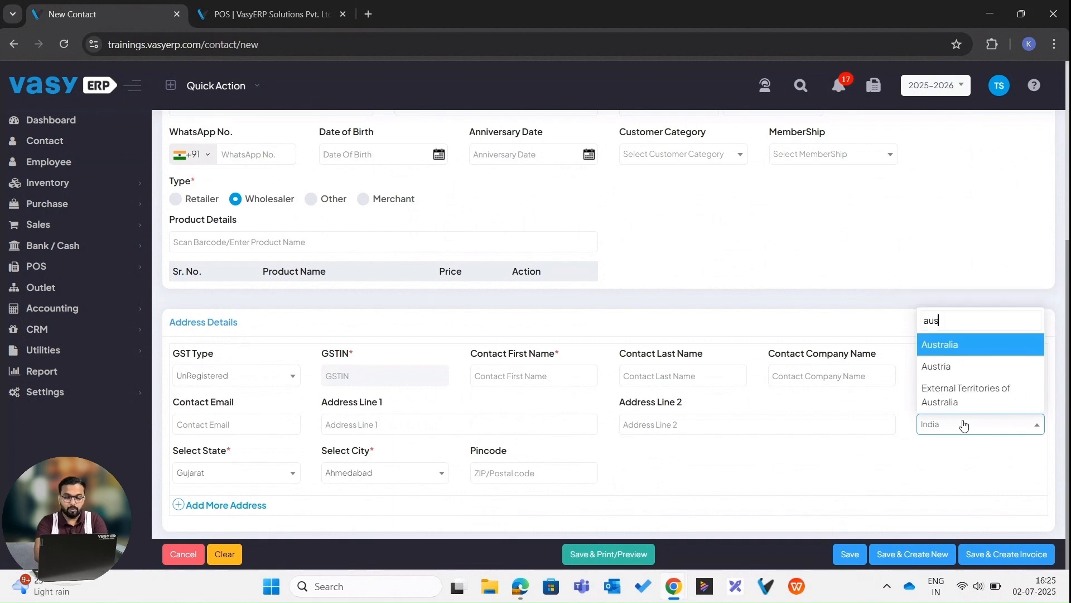
{"action": "left_click", "coordinate": [968, 344]}
Set the contact address's state to Auckland and its city to Henderson.
{"action": "scroll", "coordinate": [268, 482], "scroll_direction": "down", "scroll_amount": 1}
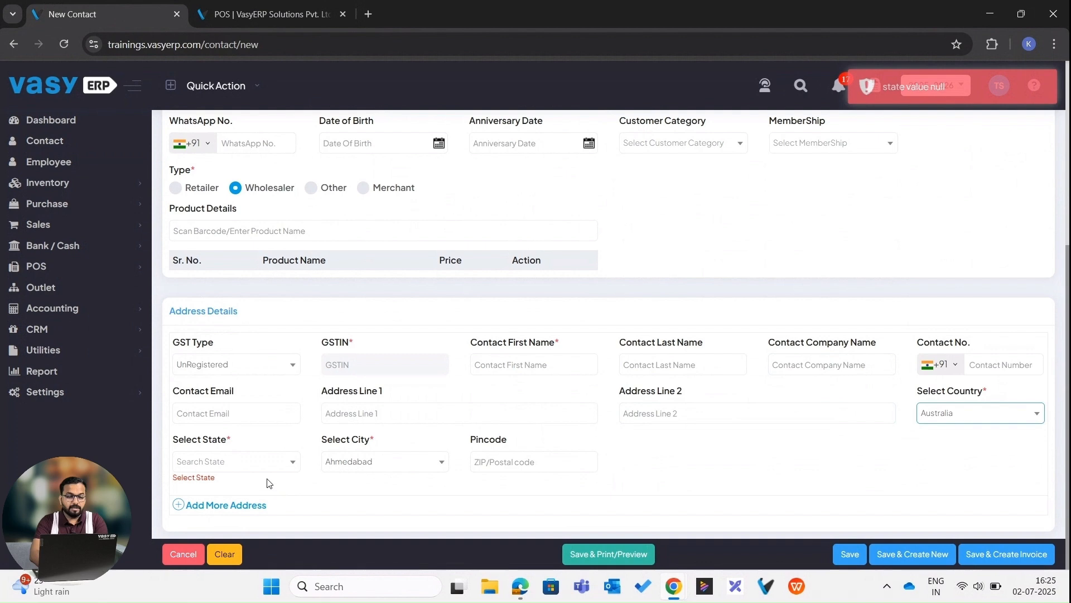
{"action": "left_click", "coordinate": [265, 464]}
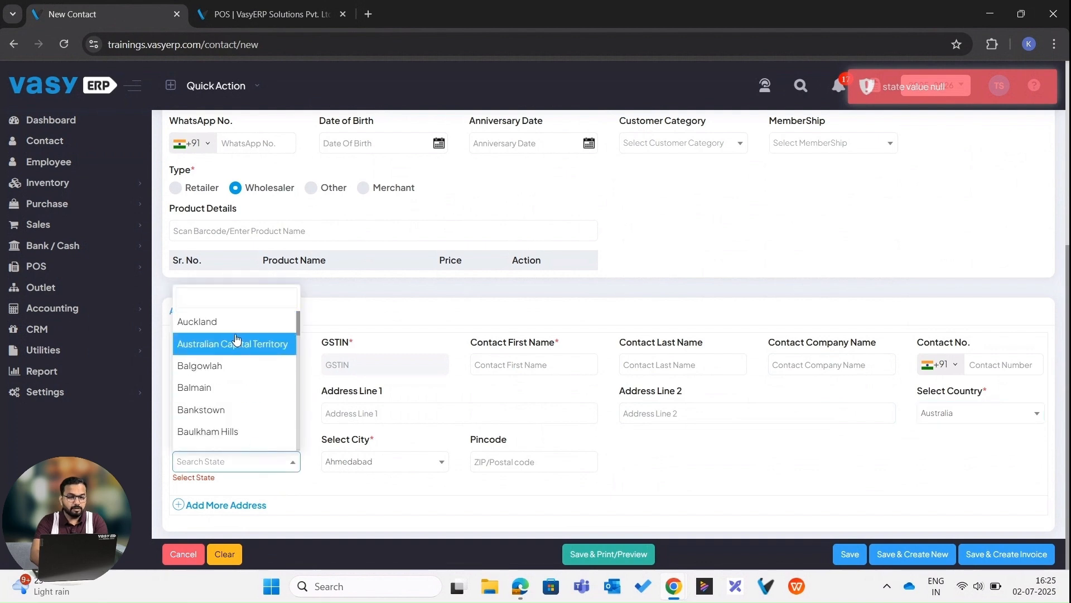
{"action": "left_click", "coordinate": [209, 321]}
{"action": "left_click", "coordinate": [389, 482]}
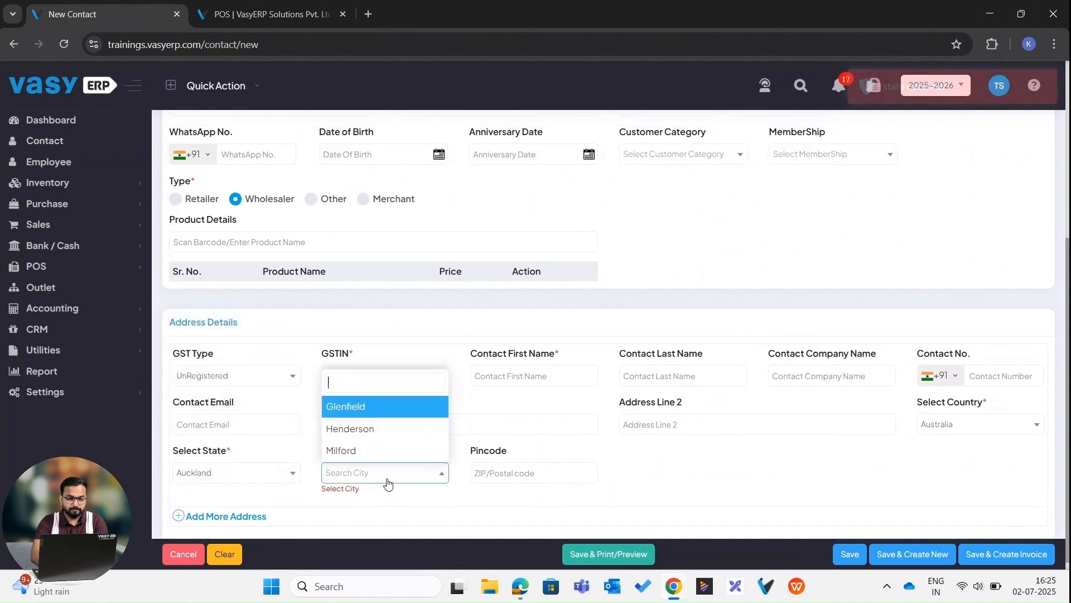
{"action": "left_click", "coordinate": [377, 428]}
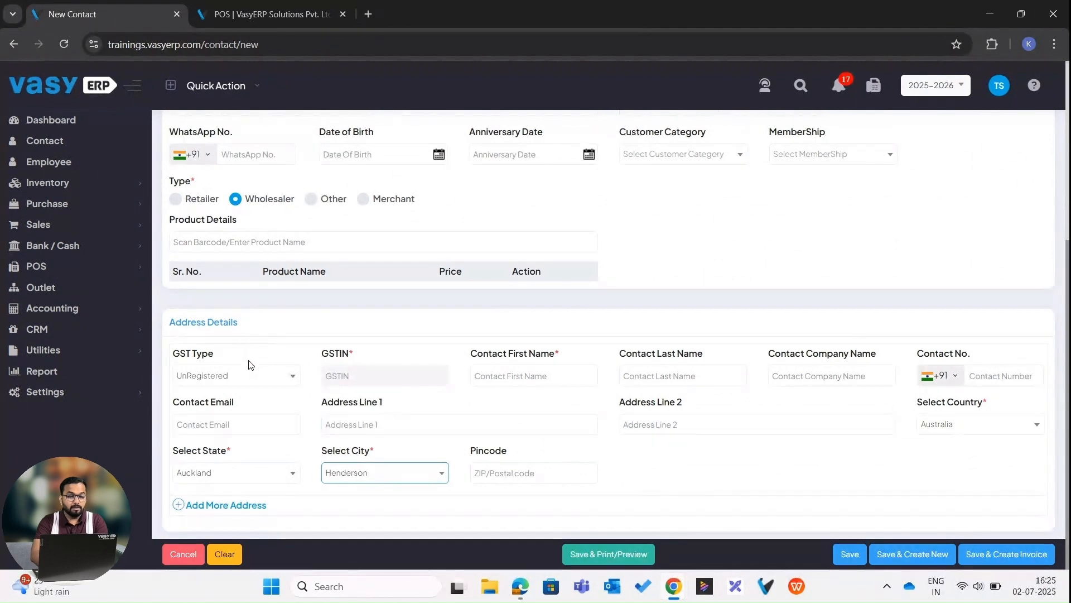
Set the contact's GST type to Other and paste the customer's tax registration number as the GSTIN.
{"action": "left_click", "coordinate": [245, 376]}
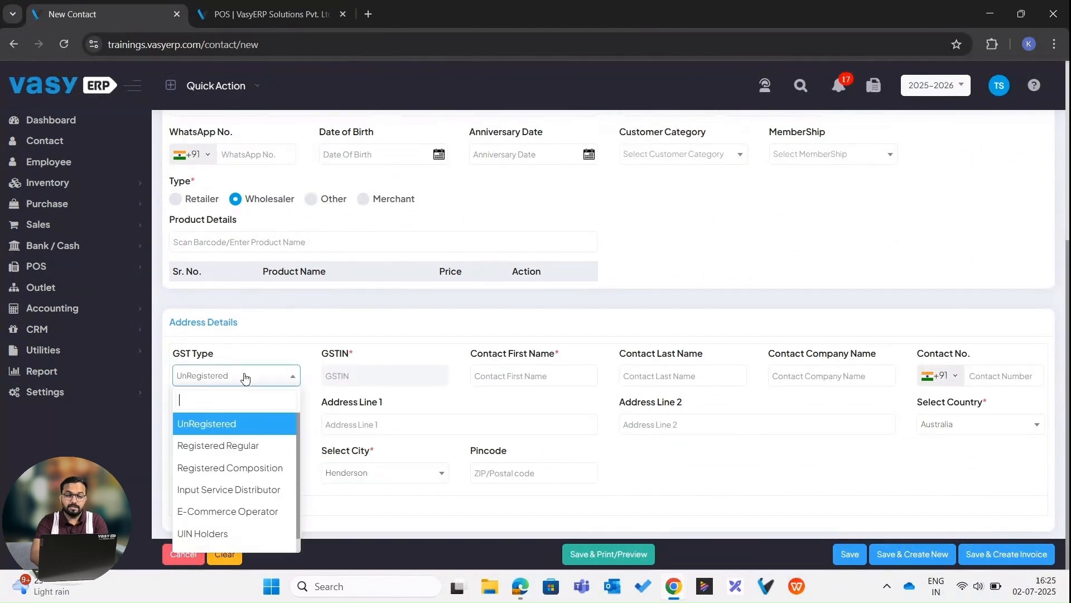
{"action": "scroll", "coordinate": [226, 472], "scroll_direction": "down", "scroll_amount": 1}
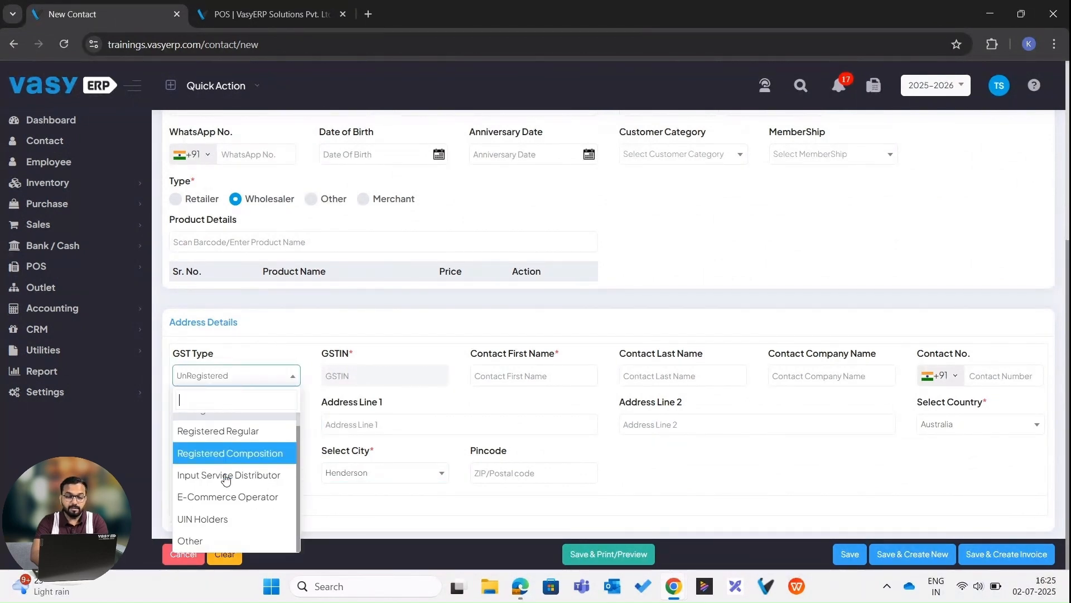
{"action": "left_click", "coordinate": [205, 541]}
{"action": "left_click", "coordinate": [367, 372]}
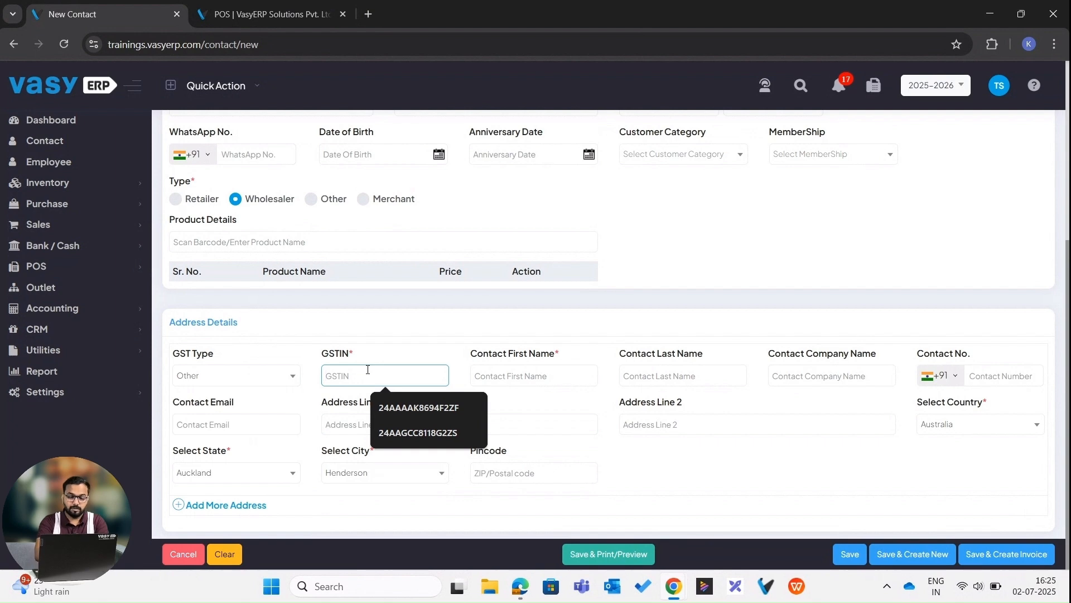
{"action": "key", "text": "ctrl+v"}
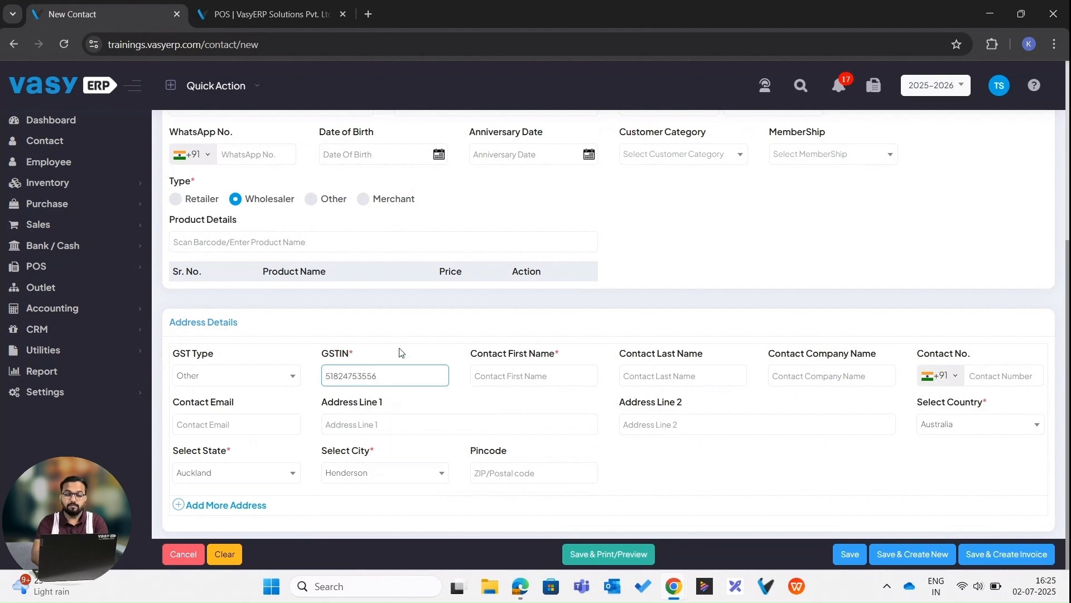